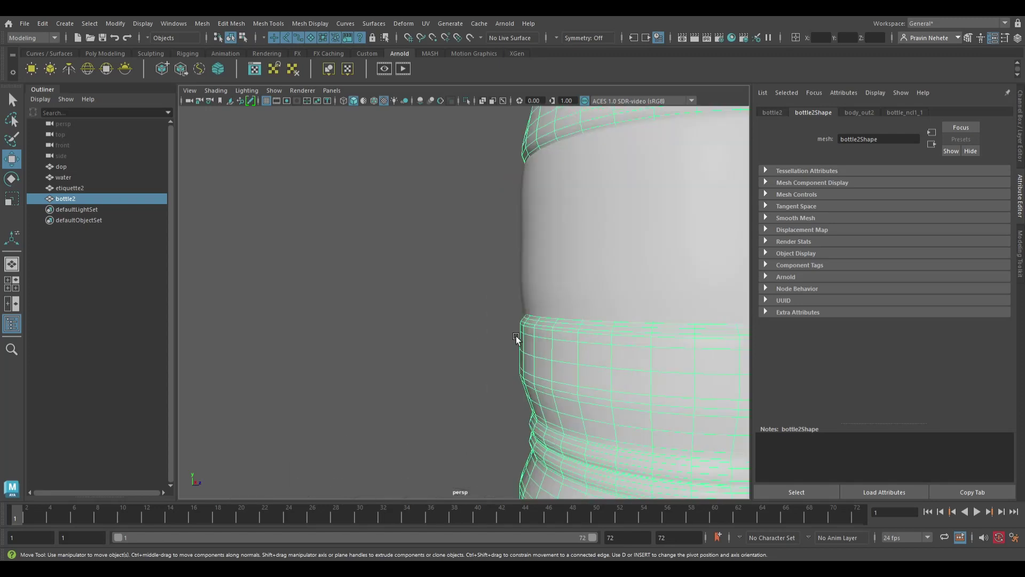
Give the water mesh a new aiStandardSurface with an image file texture on its base colour
left_click(63, 178)
scroll(270, 280, "down", 10)
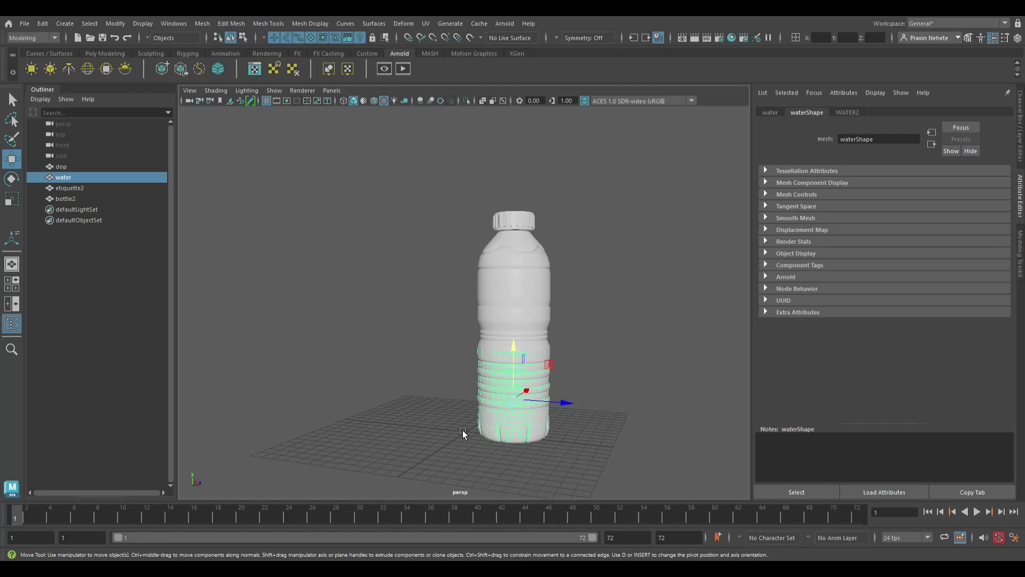
right_click_drag(476, 434, 475, 470)
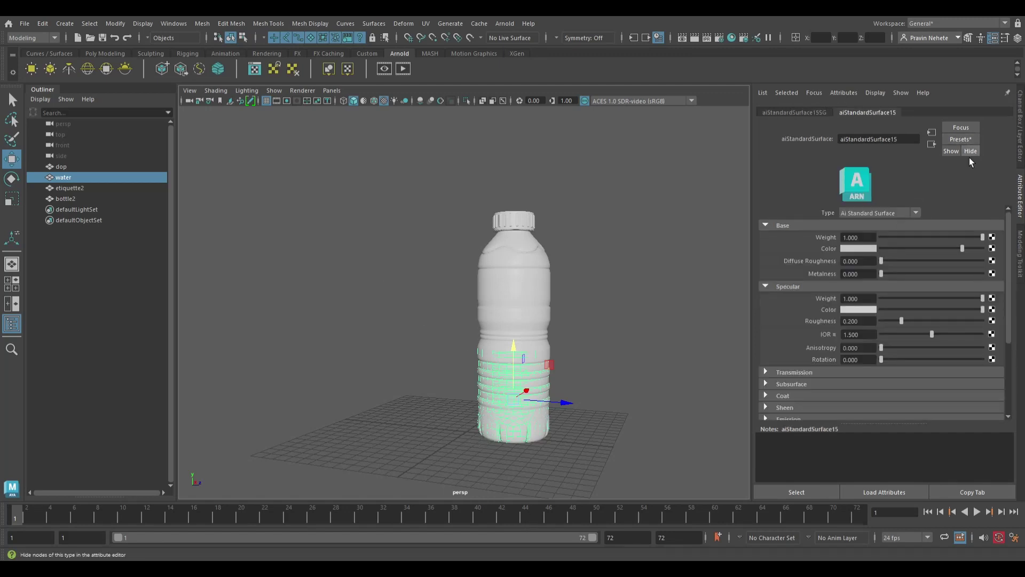
left_click(992, 249)
left_click(451, 288)
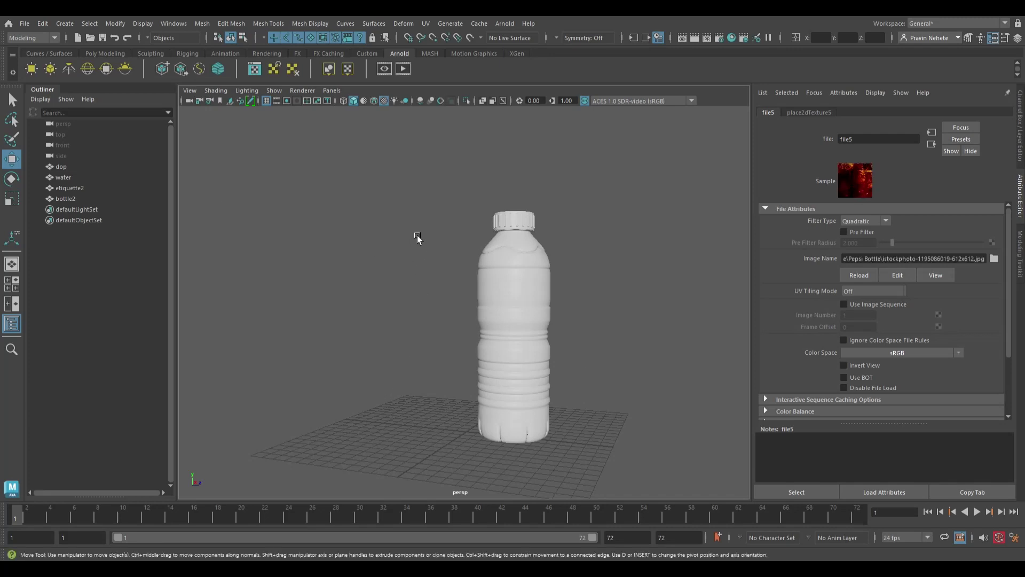
key("4")
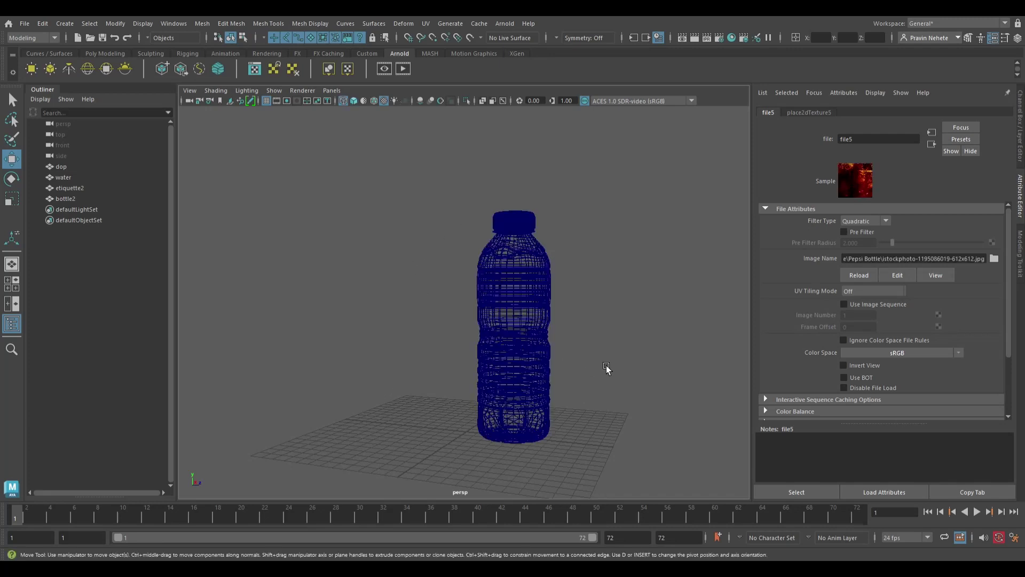
left_click(525, 409)
left_click(68, 179)
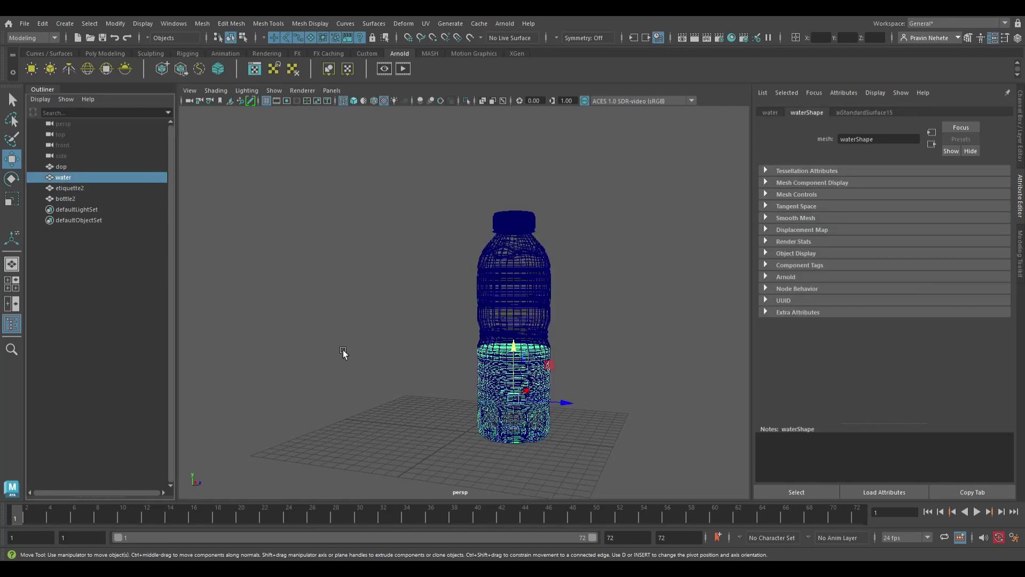
key("ctrl+1")
key("5")
key("ctrl+1")
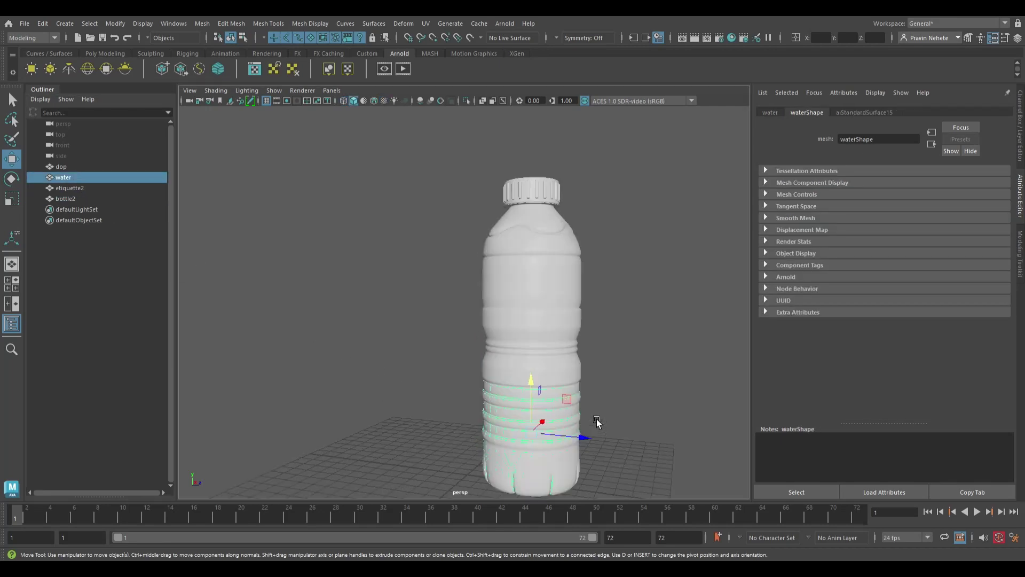
mouse_move(632, 401)
left_mouse_down("alt")
mouse_move(578, 373)
mouse_move(582, 393)
left_mouse_up("alt")
left_click(465, 268)
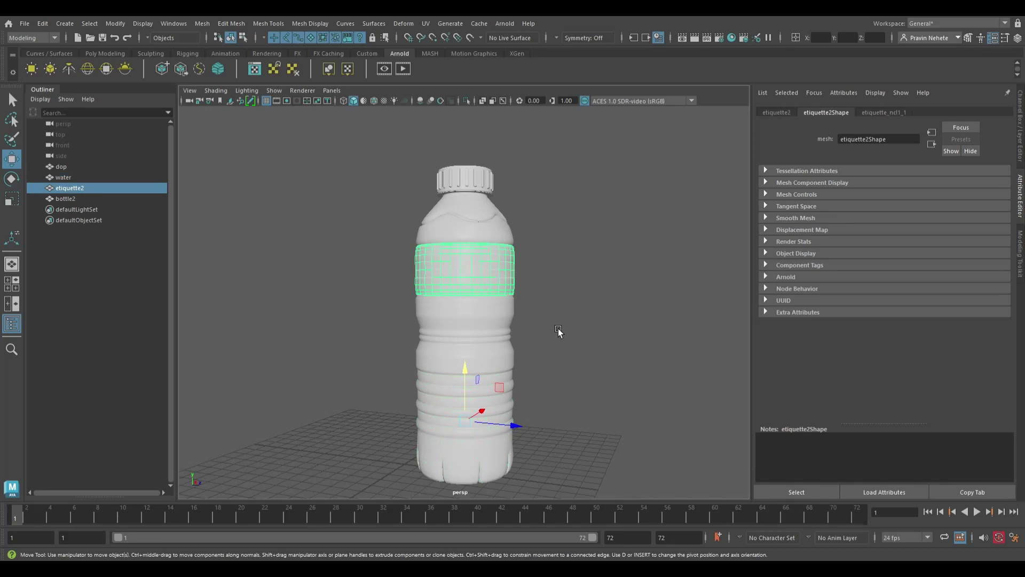
left_click_drag(558, 329, 568, 336, "alt")
left_click(515, 266)
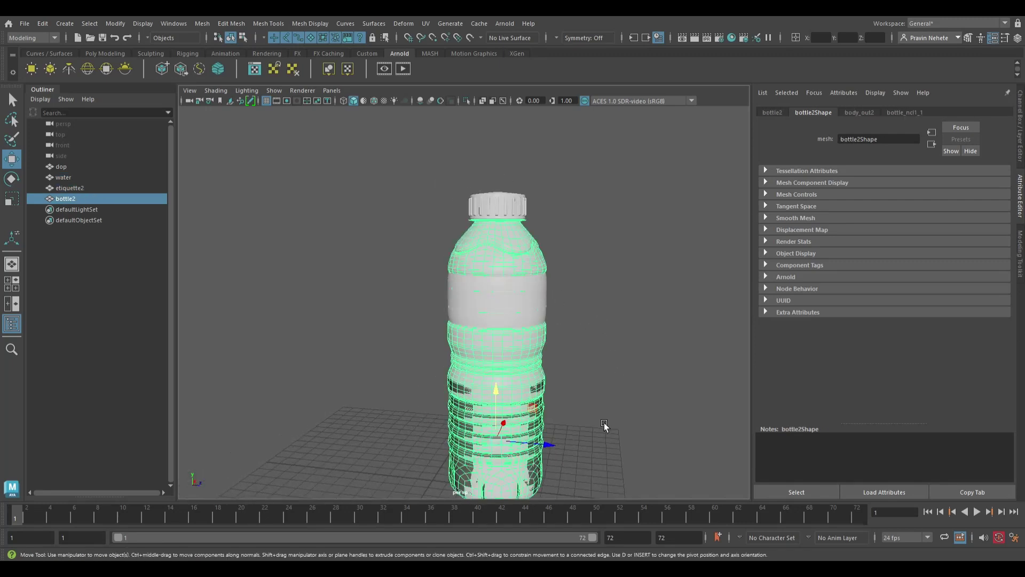
left_click(498, 214)
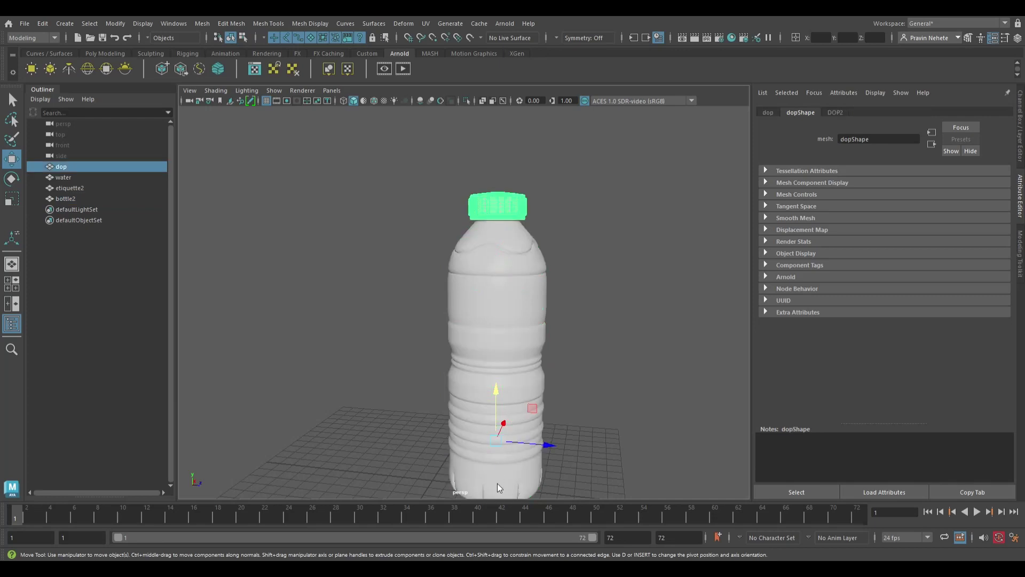
Give the cap a new aiStandardSurface with a blue base colour
right_click_drag(477, 389, 470, 427)
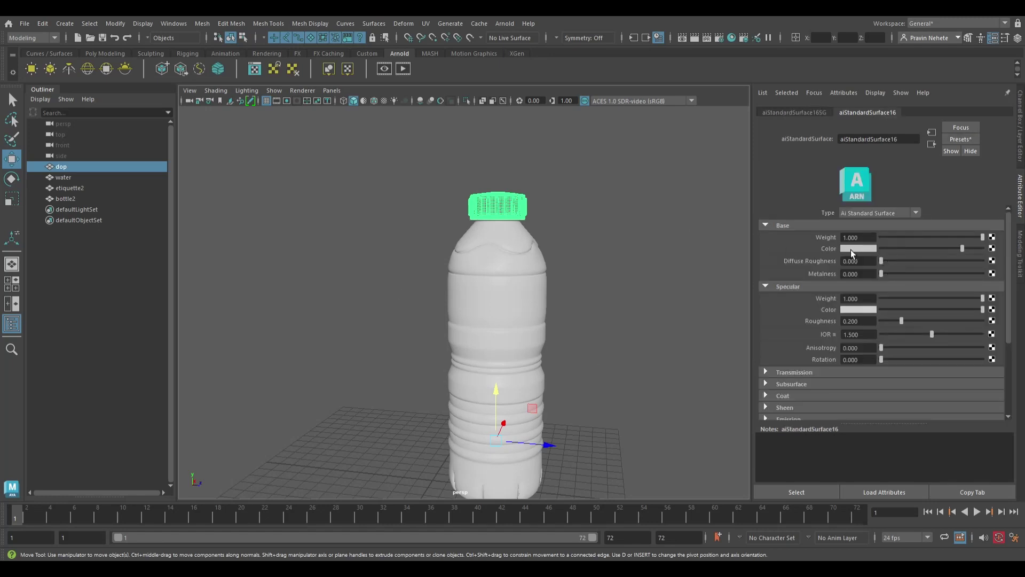
left_click(590, 425)
scroll(601, 335, "up", 3)
scroll(626, 274, "up", 2)
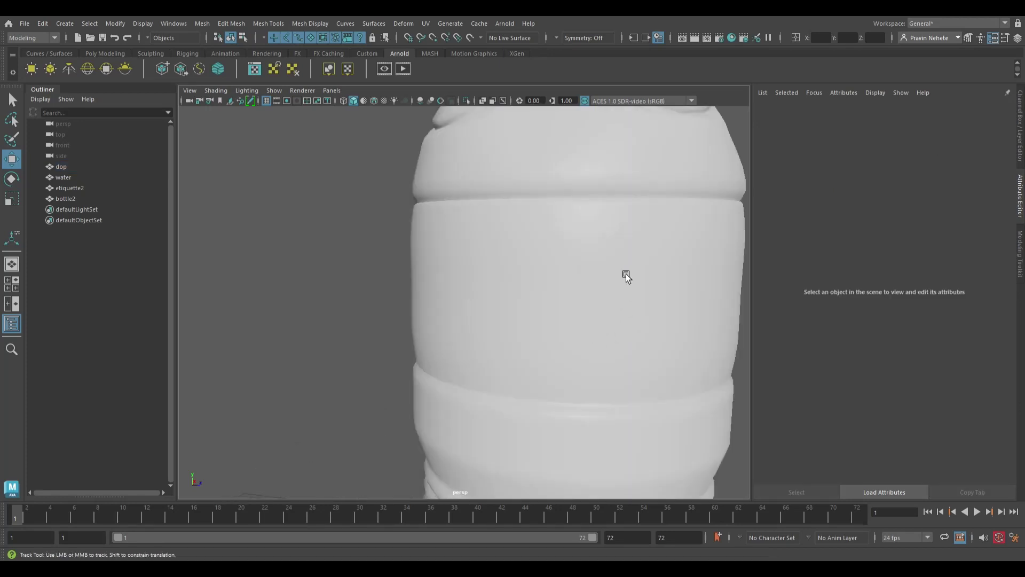
middle_click_drag(626, 273, 562, 399, "alt")
Assign the bottle shell bottle2 another new aiStandardSurface material
left_click(524, 340)
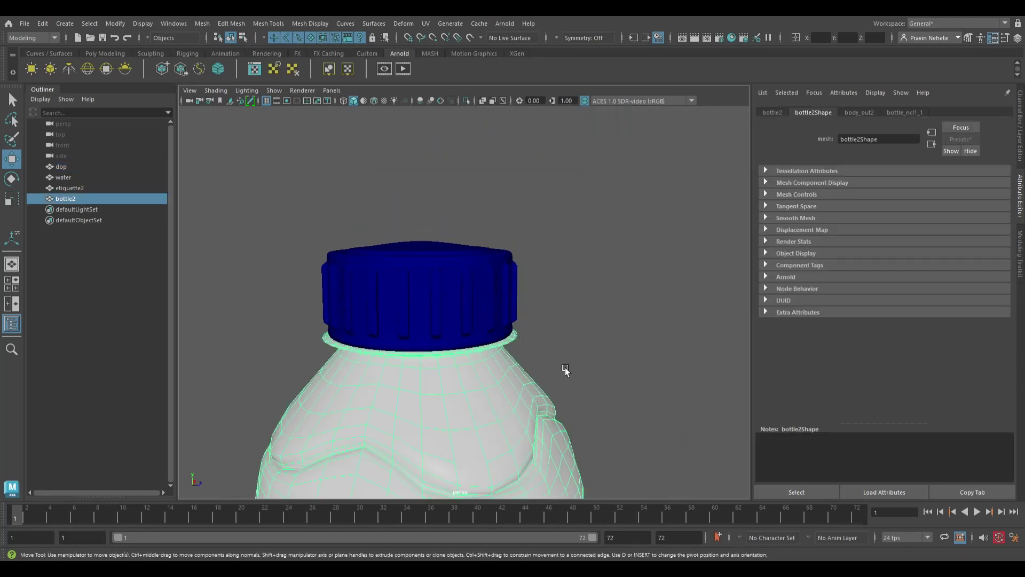
scroll(566, 371, "down", 3)
middle_click_drag(597, 426, 506, 355, "alt")
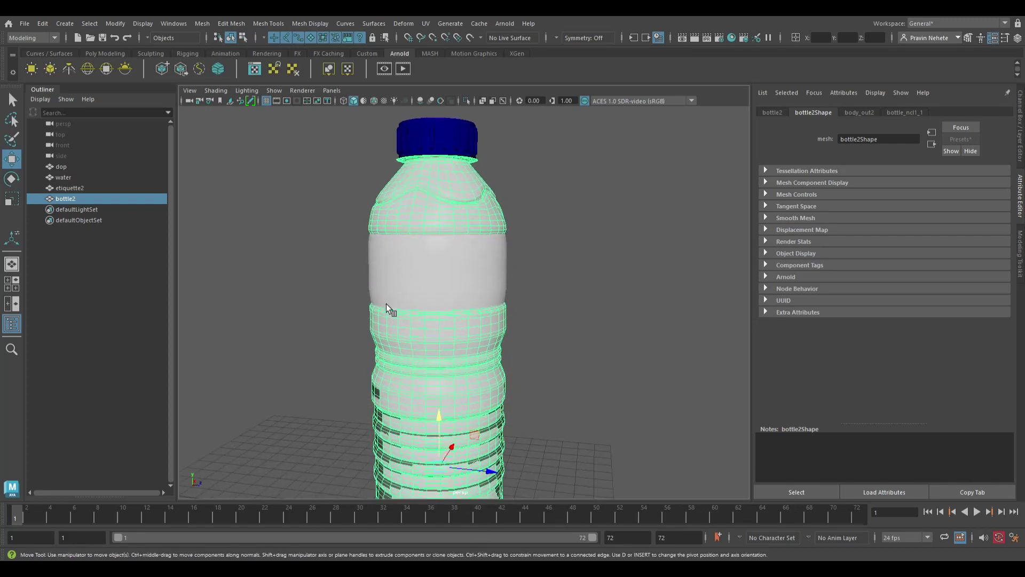
right_click_drag(374, 281, 477, 433)
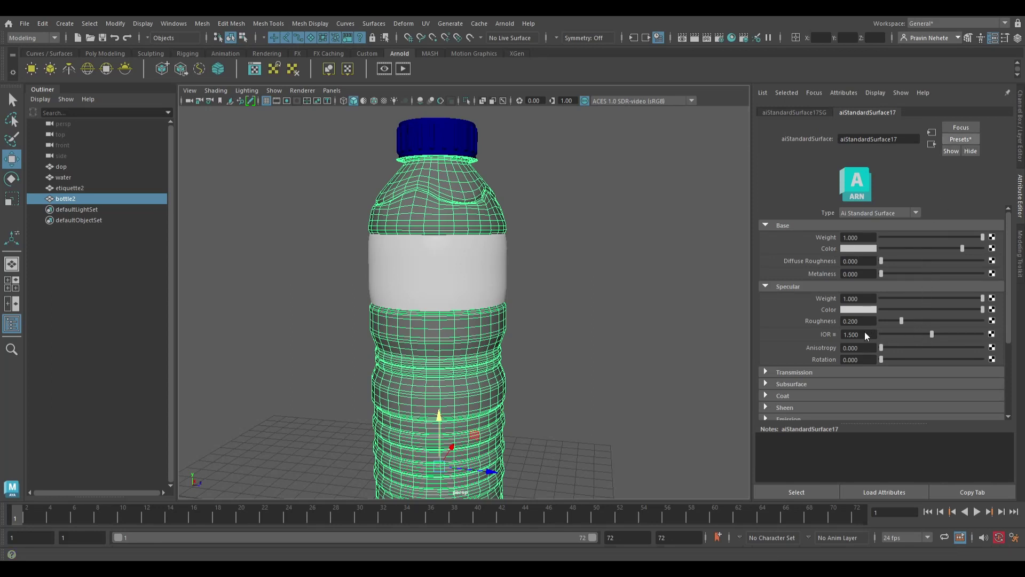
Turn on X-Ray and hide the bottle shell bottle2 with Ctrl+H
left_click(640, 416)
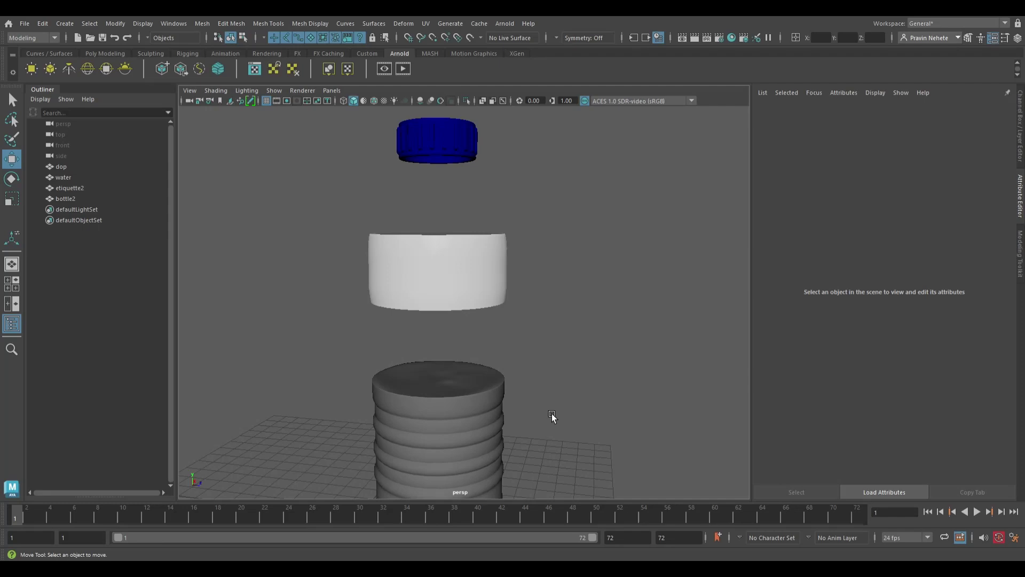
left_click(472, 419)
scroll(556, 418, "down", 3)
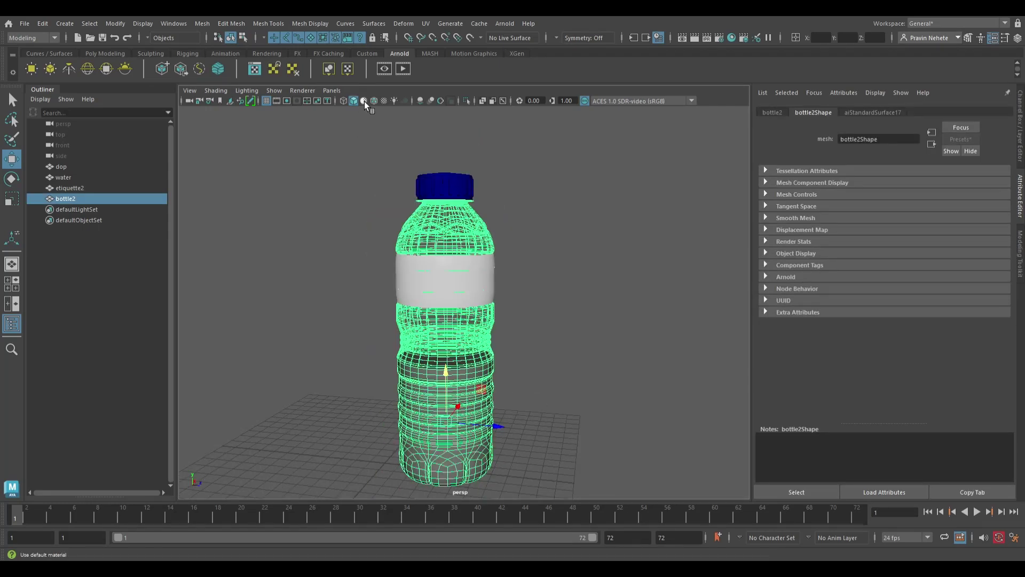
left_click(384, 101)
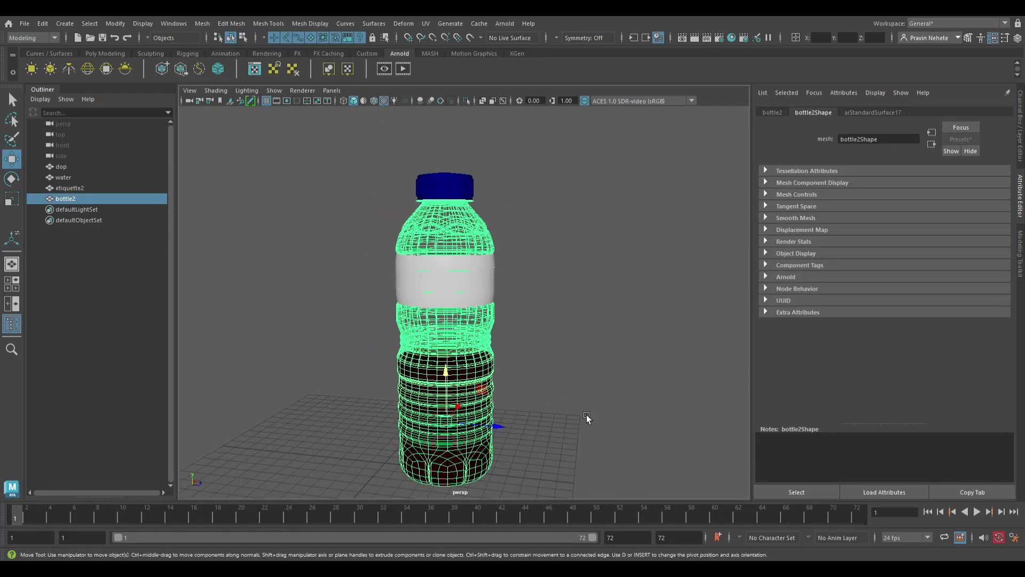
key("ctrl+h")
Inspect the water mesh and the bottle neck from lower angles
scroll(497, 422, "up", 3)
left_click(489, 412)
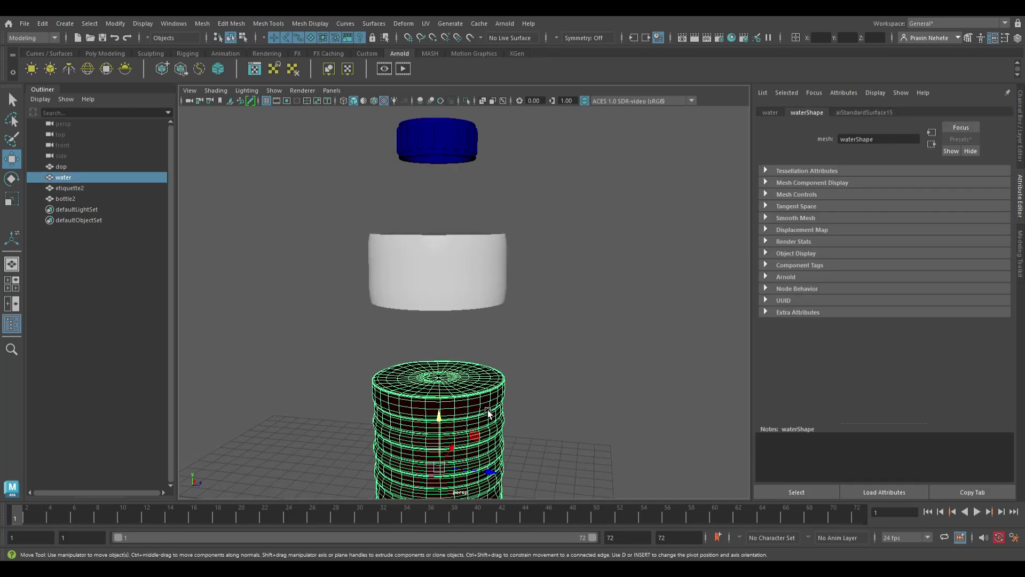
left_click_drag(574, 425, 562, 393, "alt")
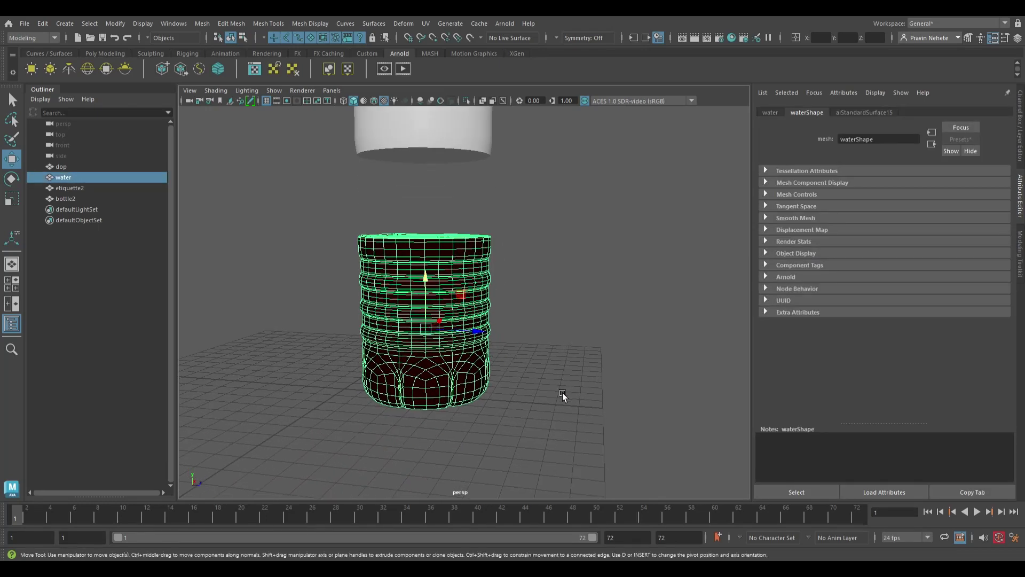
left_click(534, 400)
scroll(534, 399, "up", 3)
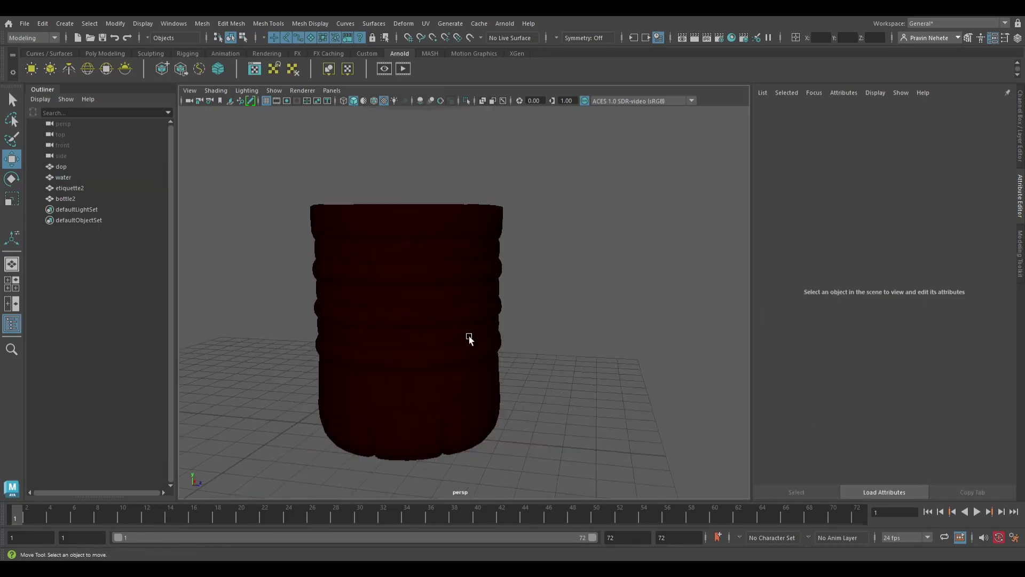
left_click(462, 246)
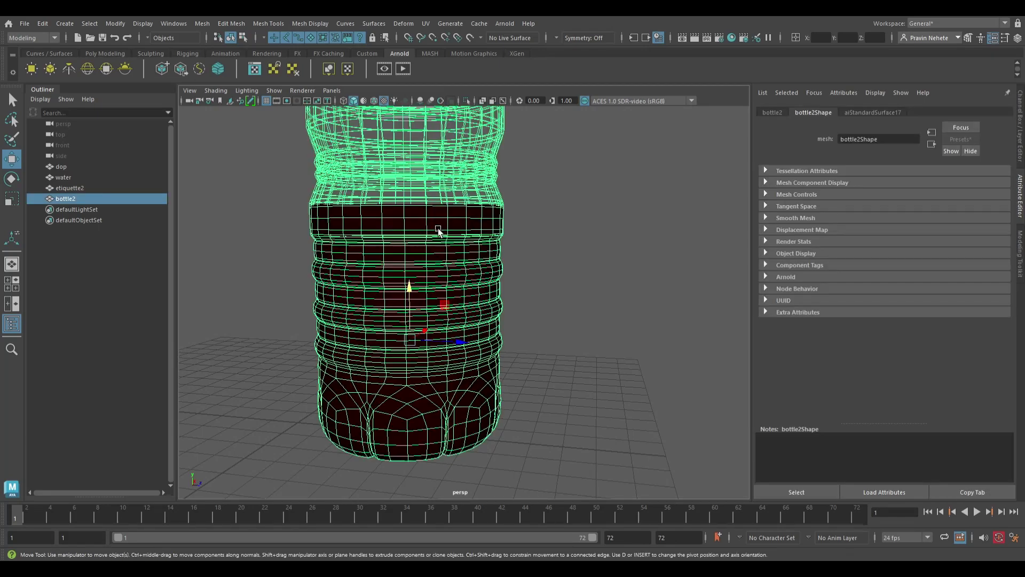
scroll(636, 267, "up", 2)
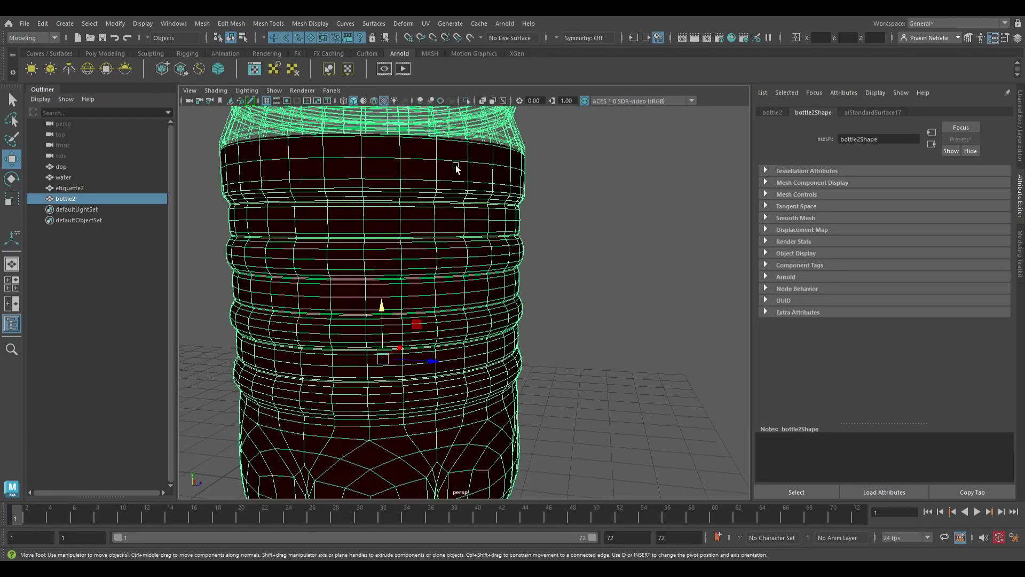
middle_click_drag(572, 288, 594, 354, "alt")
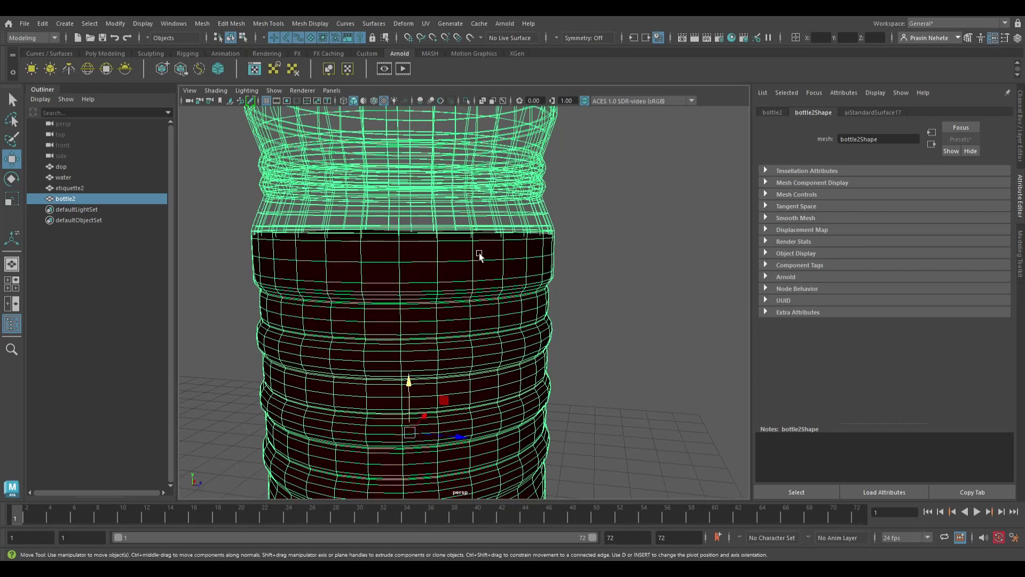
left_click(682, 348)
Check the water mesh again, then select the label etiquette2
left_click(86, 178)
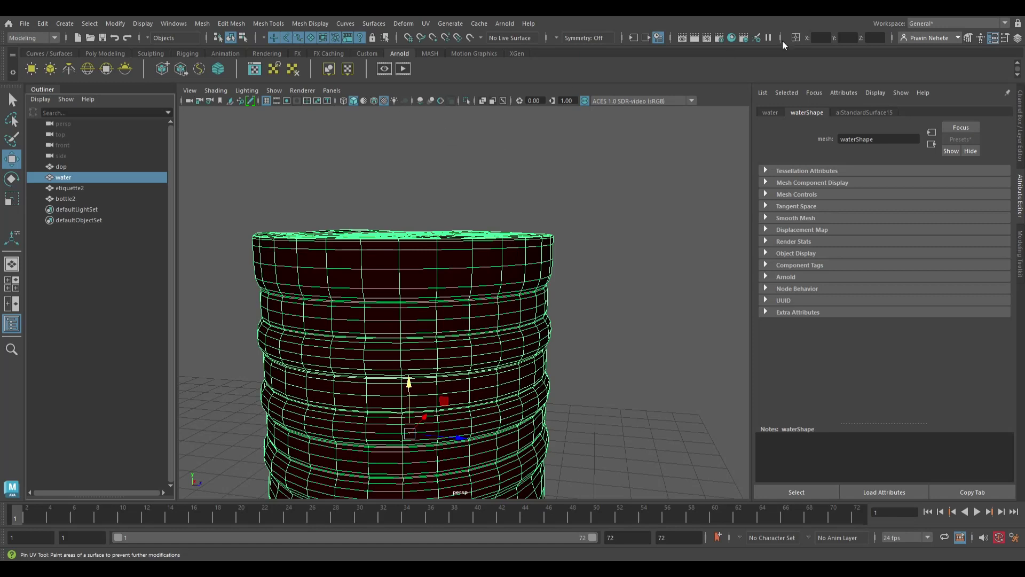
left_click(622, 431)
scroll(556, 401, "down", 3)
scroll(556, 400, "down", 3)
left_click(466, 200)
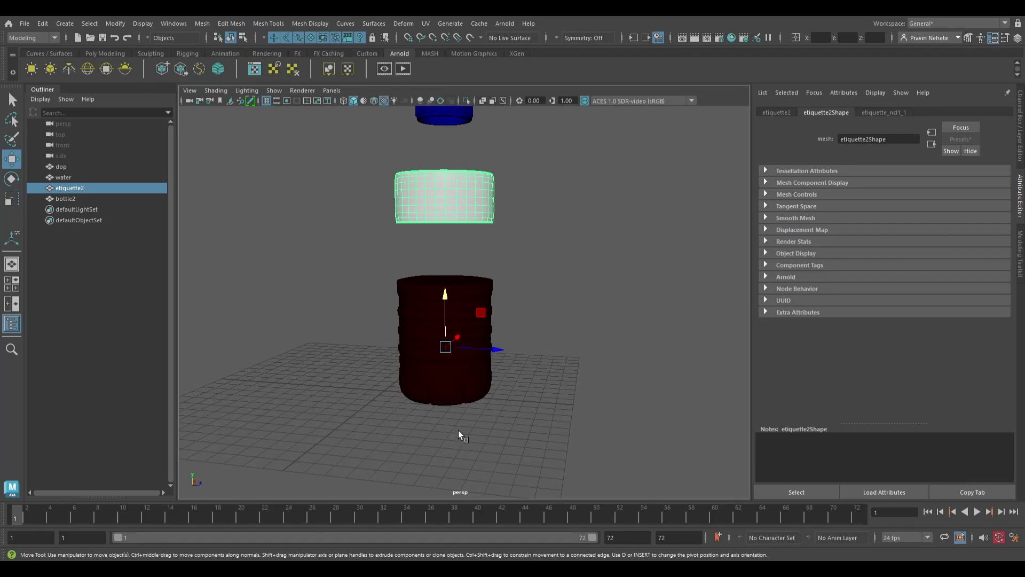
Give etiquette2 a new aiStandardSurface with a Pepsi label file texture (file6), then reselect it
right_click_drag(458, 431, 529, 418)
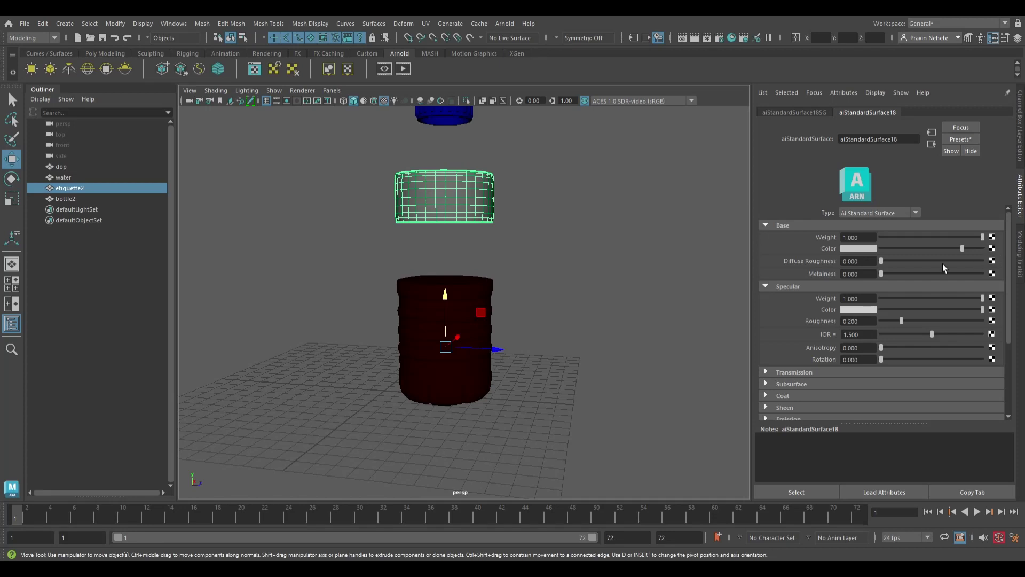
left_click(447, 290)
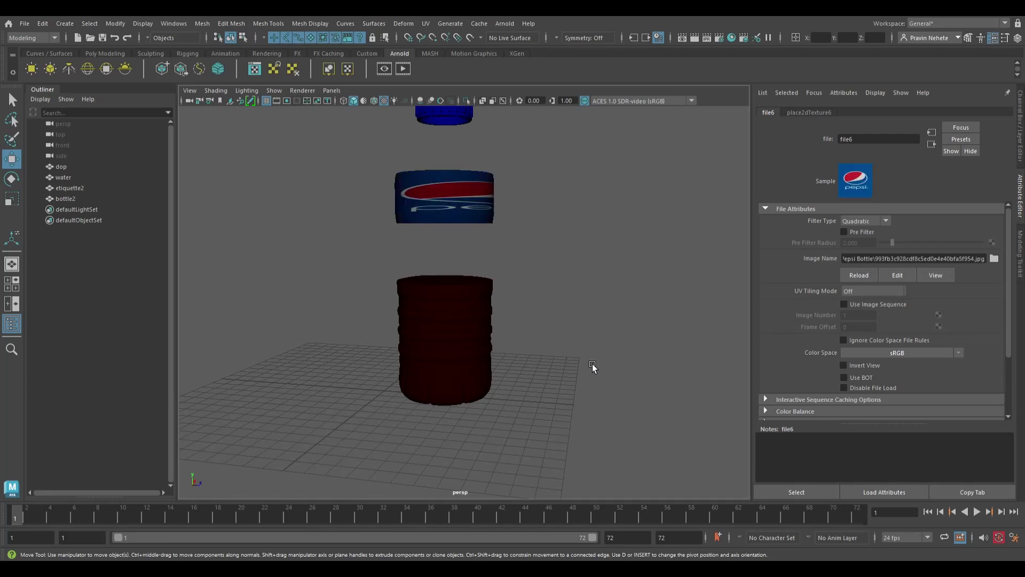
left_click(480, 209)
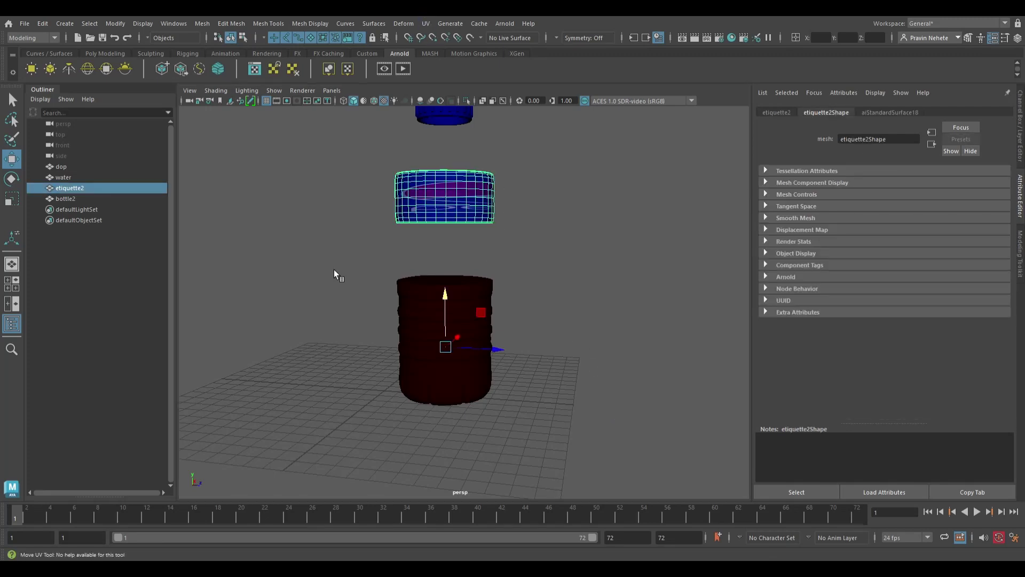
key("F8")
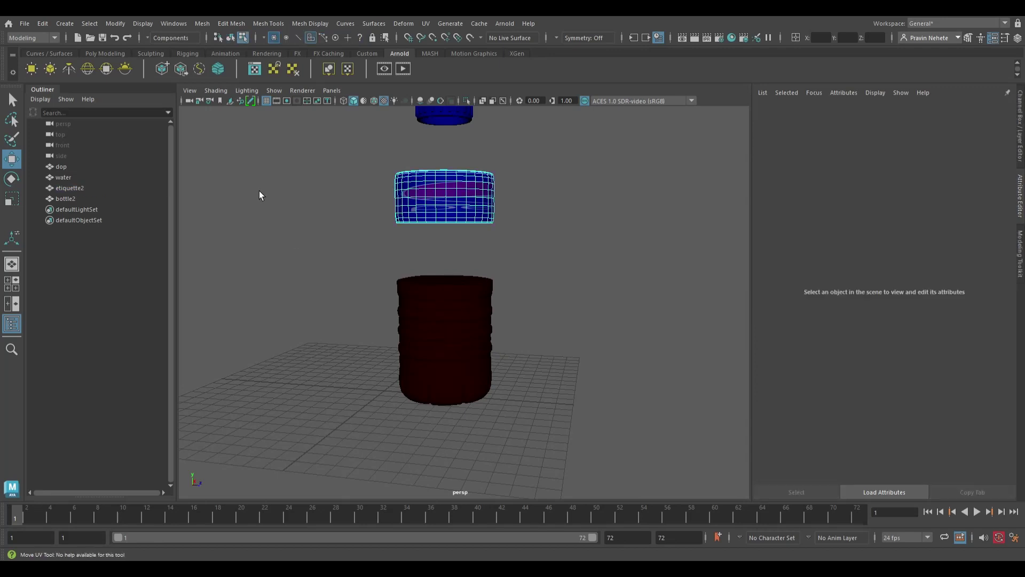
key("w")
key("r")
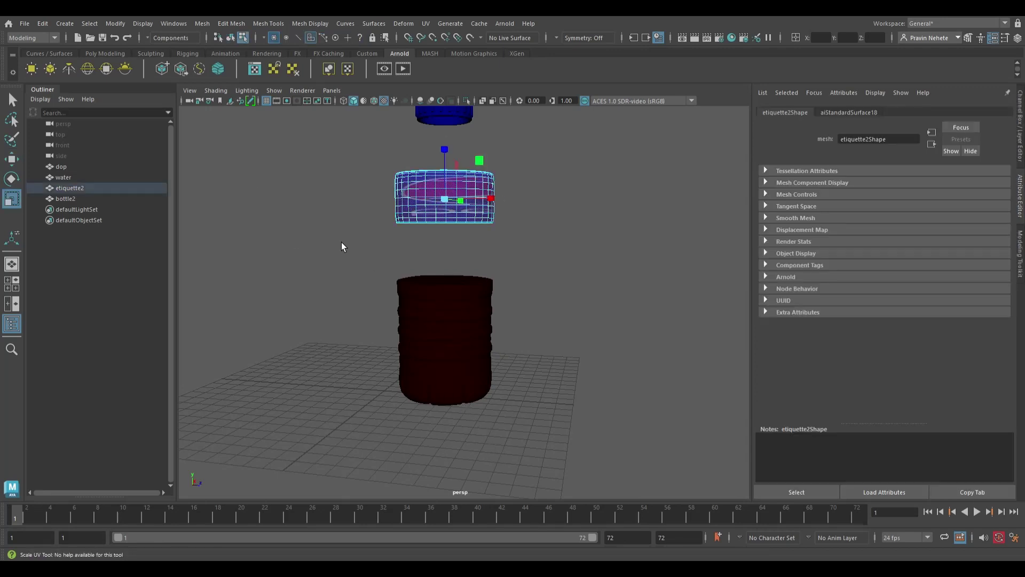
key("w")
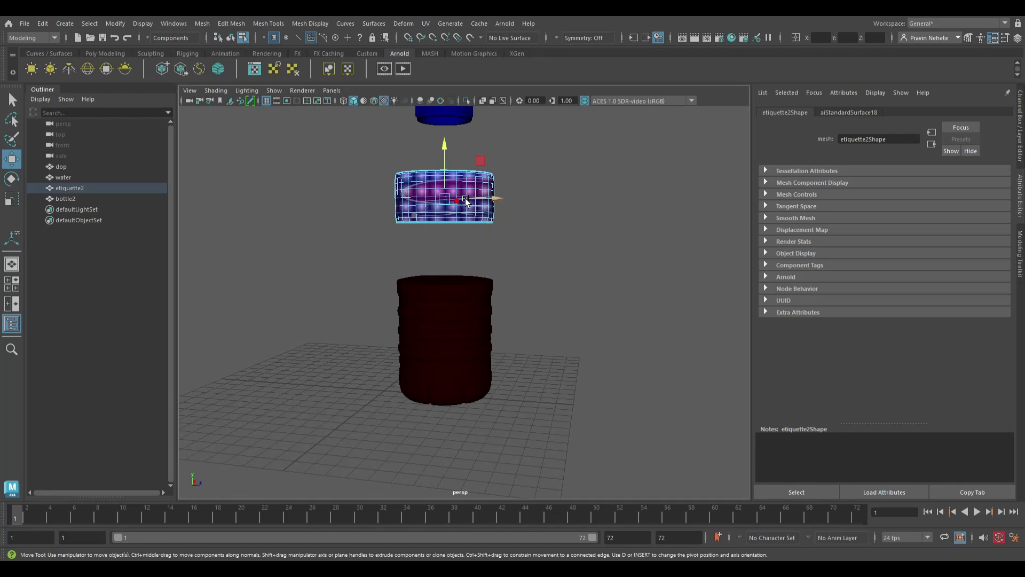
key("F8")
left_click(531, 412)
mouse_move(531, 412)
left_mouse_down("alt")
mouse_move(462, 417)
mouse_move(502, 422)
left_mouse_up("alt")
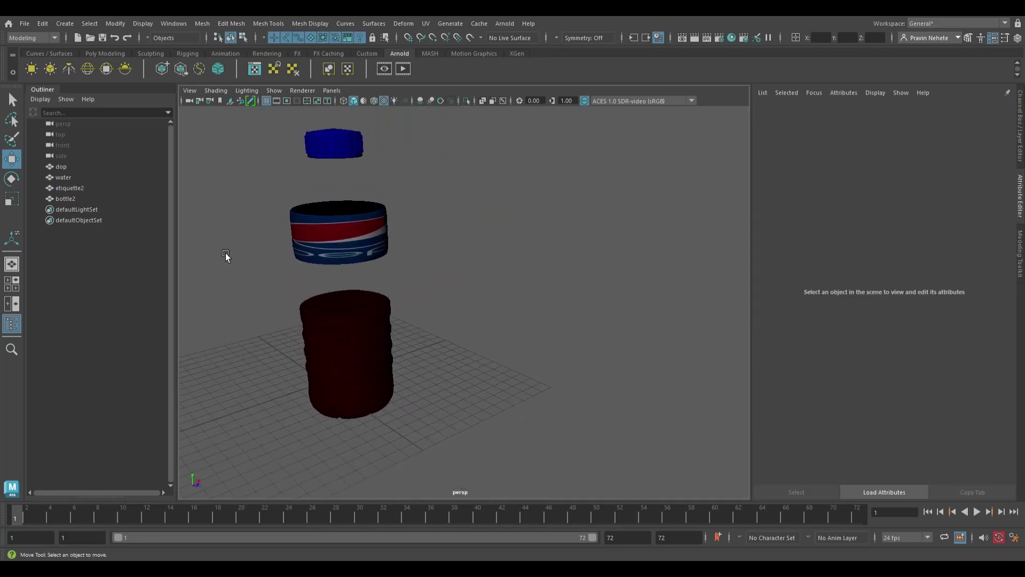
left_click(136, 169)
left_click(132, 202, "shift")
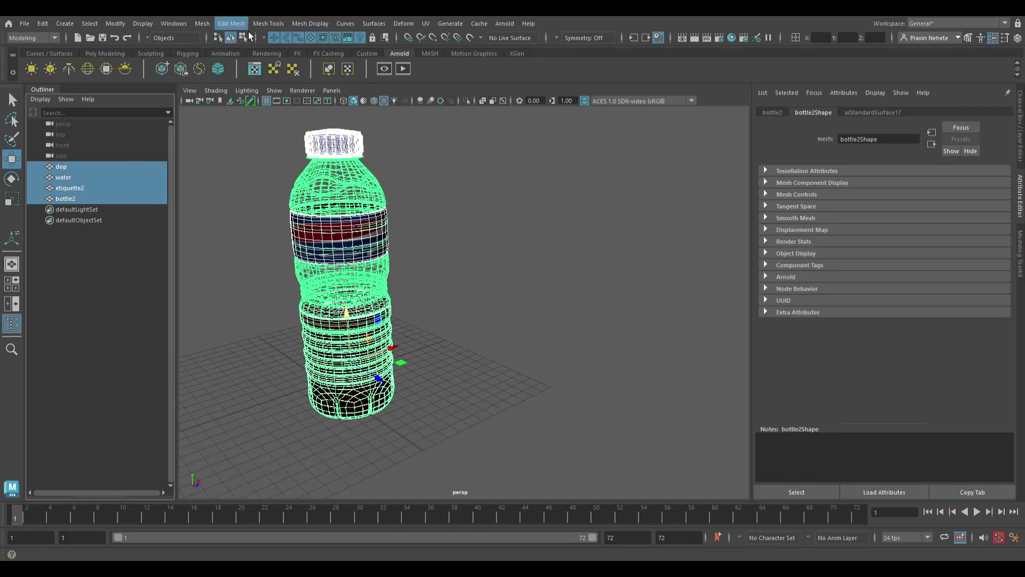
left_click(203, 23)
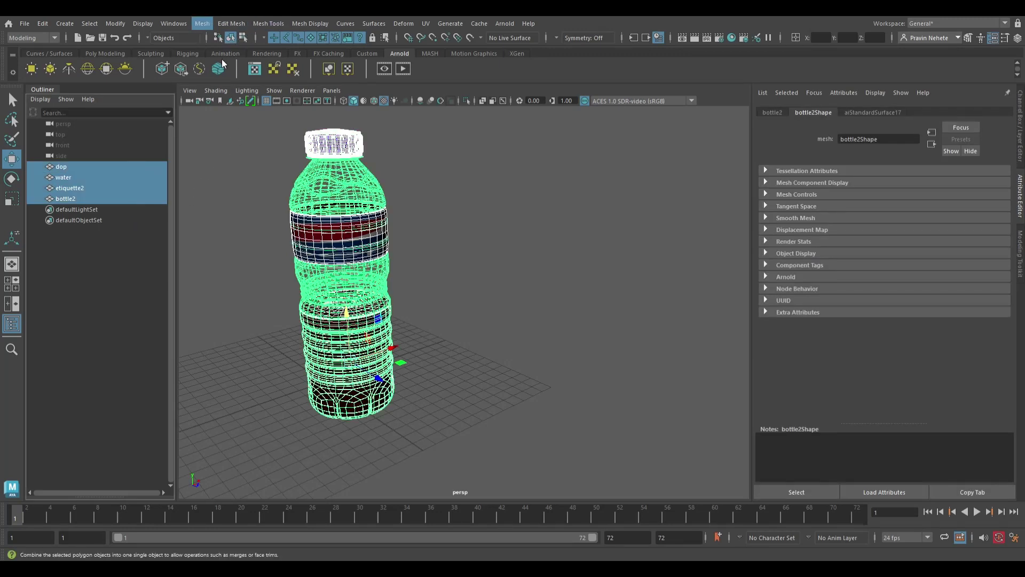
left_click(222, 59)
left_click(468, 361)
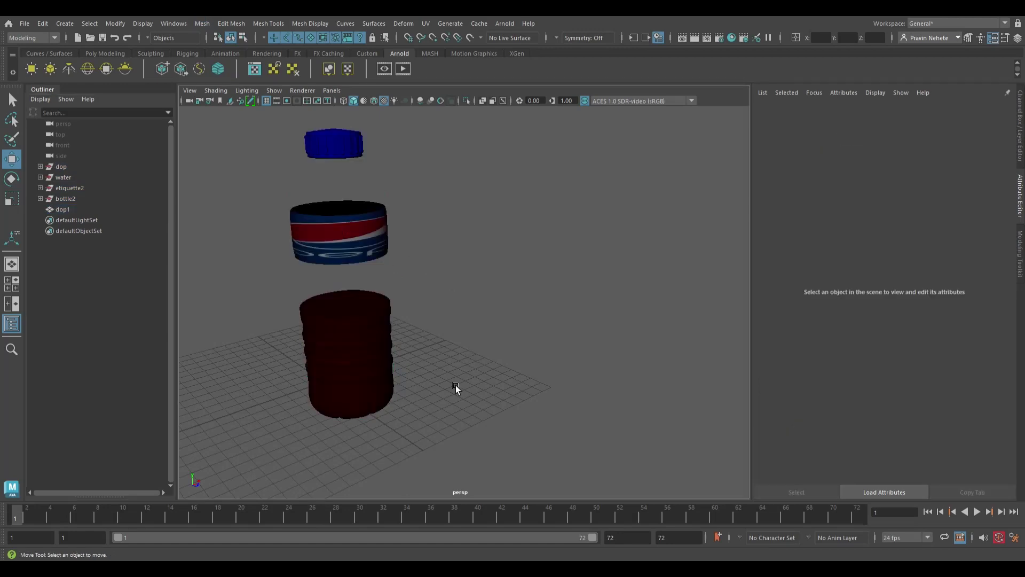
mouse_move(456, 392)
left_mouse_down("alt")
mouse_move(493, 397)
mouse_move(420, 313)
left_mouse_up("alt")
left_click(367, 226)
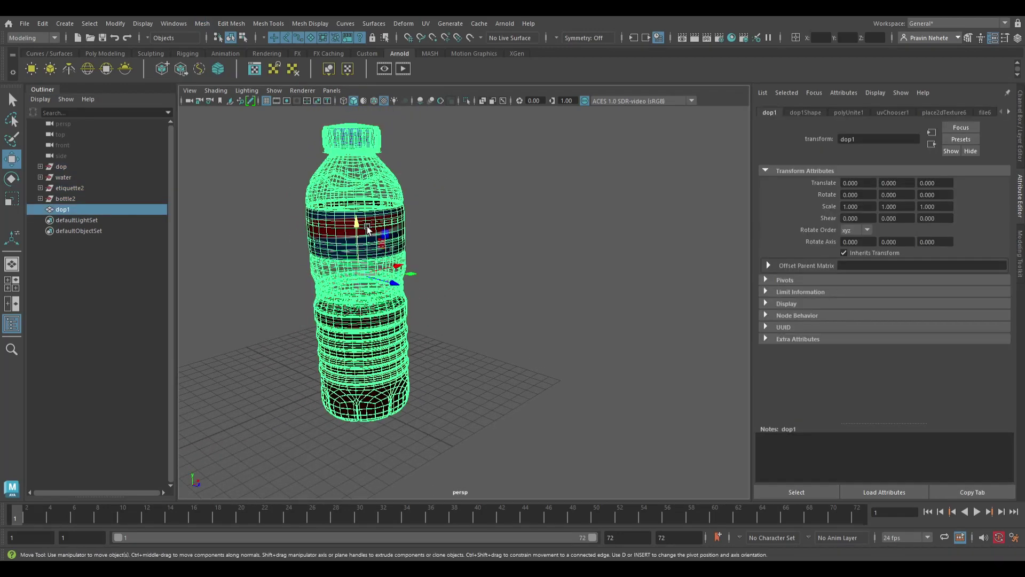
left_click(73, 182)
left_click(81, 191)
left_click(92, 170)
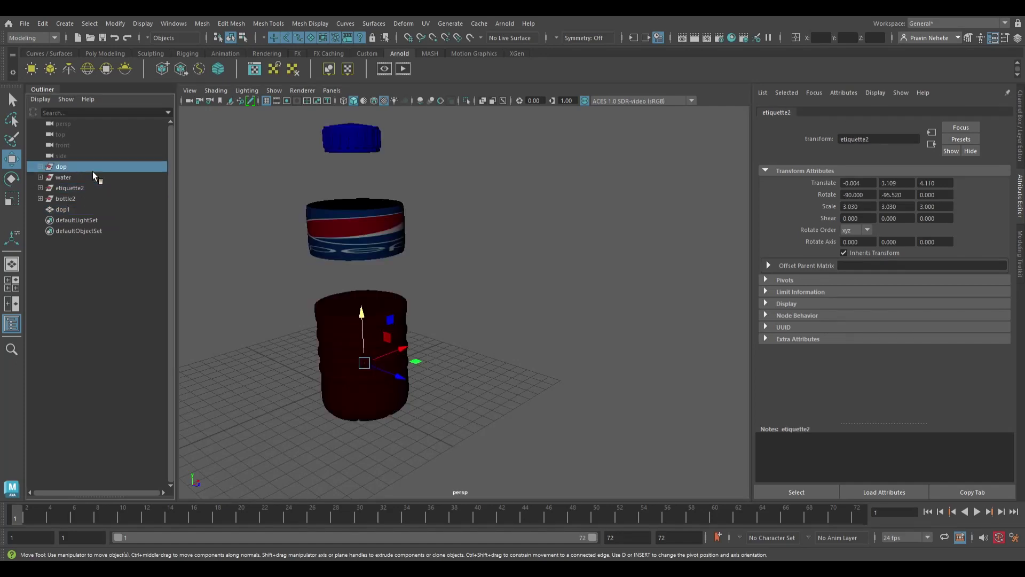
left_click(70, 210)
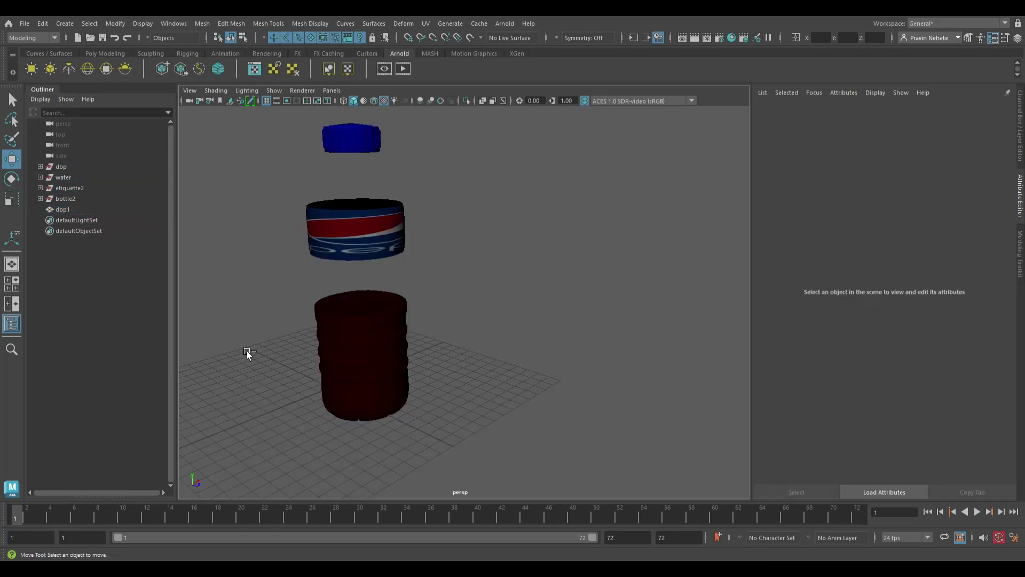
key("ctrl+z")
left_click(372, 236)
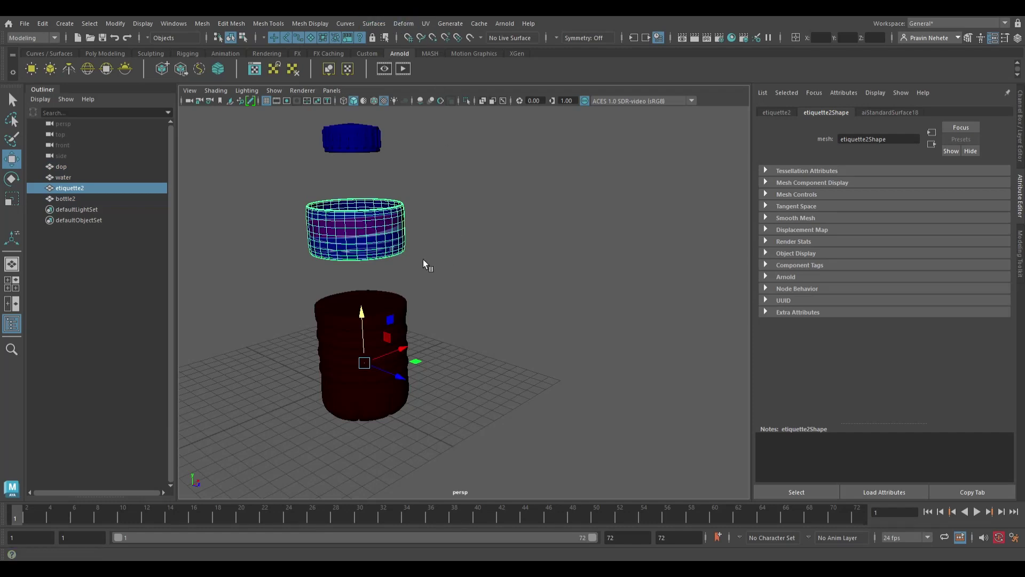
key("F8")
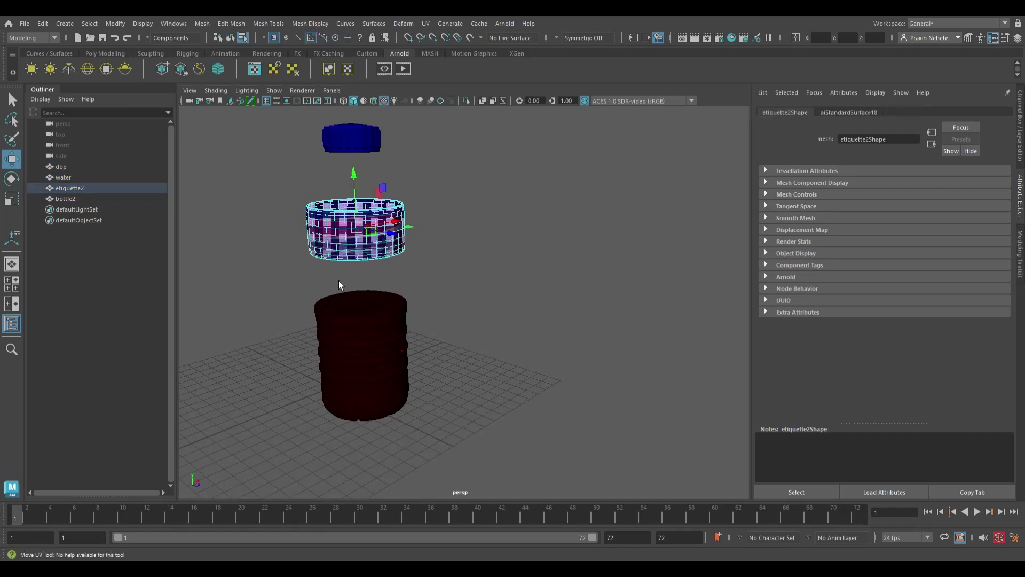
key("r")
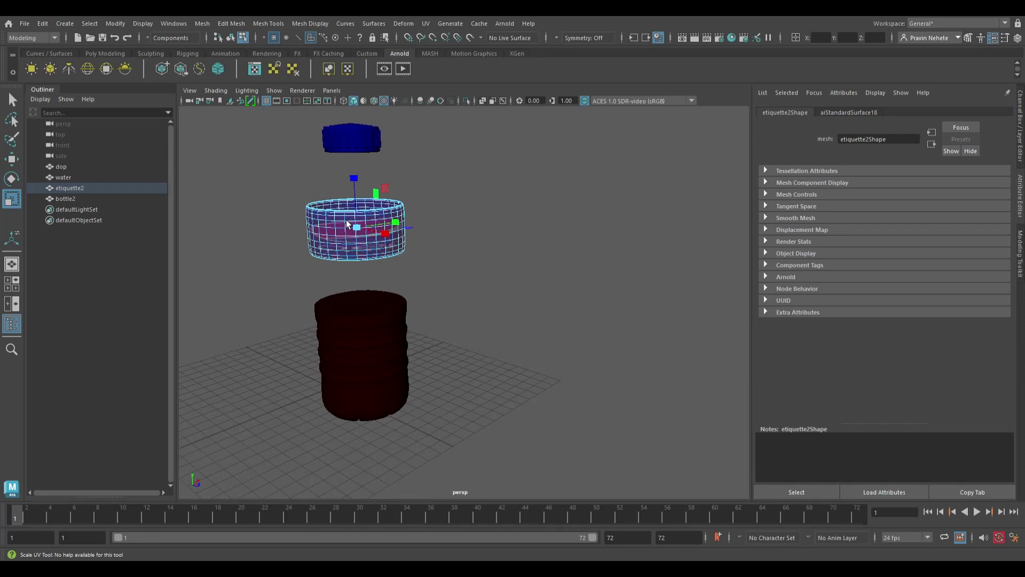
key("w")
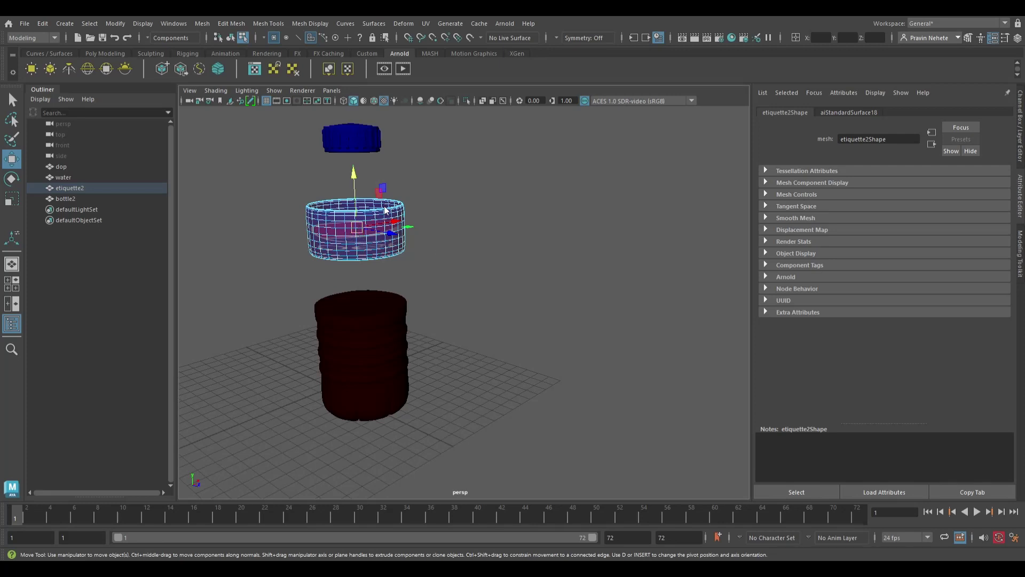
key("F8")
left_click(486, 375)
mouse_move(485, 379)
middle_mouse_down("alt")
mouse_move(446, 377)
mouse_move(472, 355)
mouse_move(517, 411)
middle_mouse_up("alt")
left_click_drag(518, 412, 512, 390, "alt")
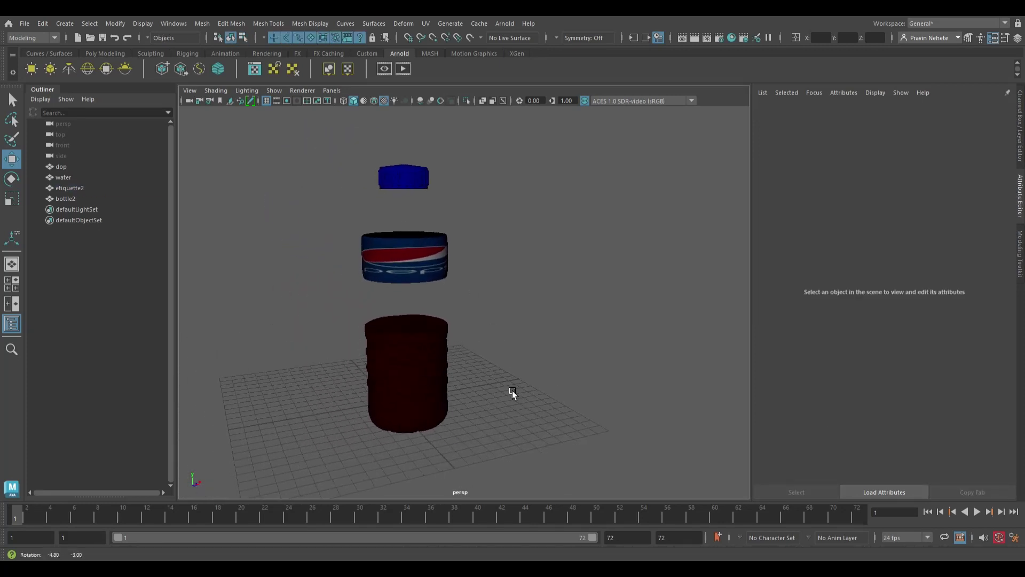
Add aiSkyDomeLight1, run a test render, and reselect etiquette2
left_click(91, 70)
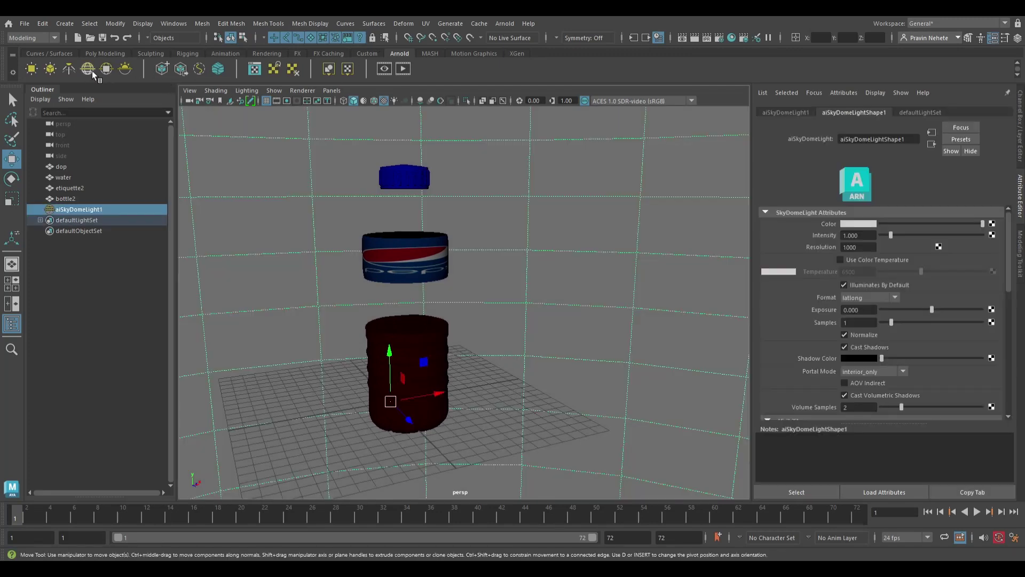
left_click(402, 70)
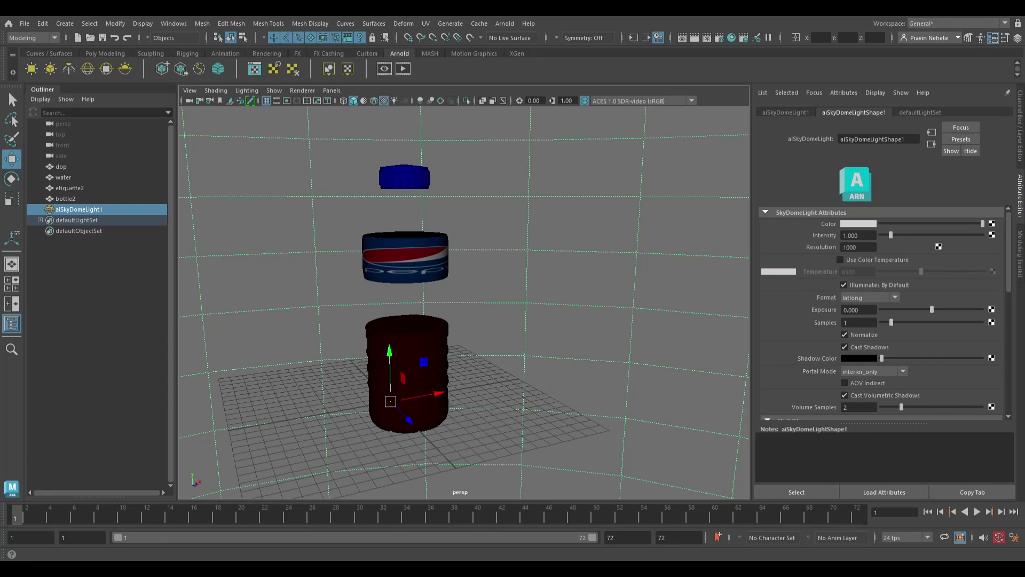
left_click(446, 269)
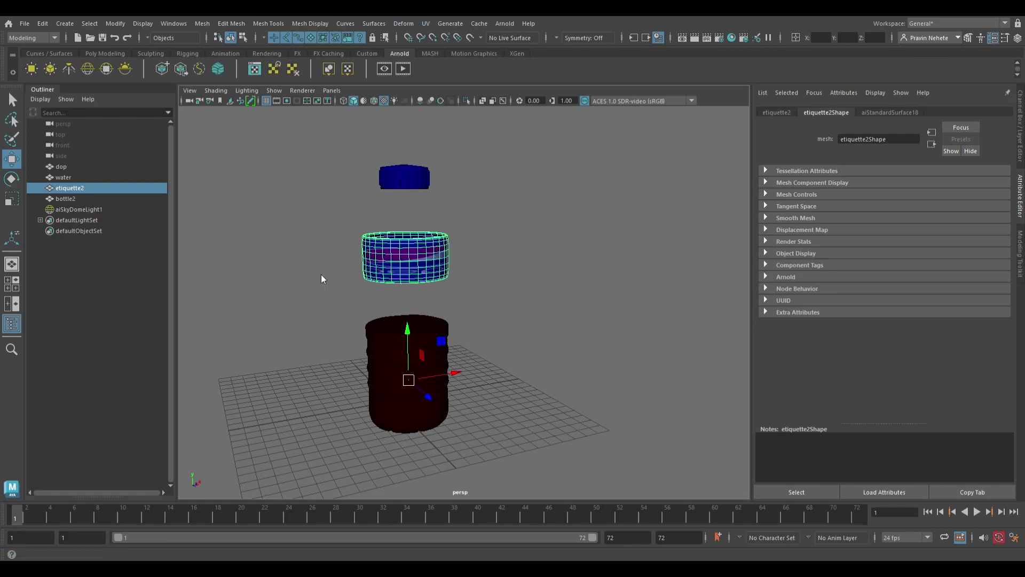
Scale the label's UVs to resize the Pepsi graphic on etiquette2
key("F12")
key("r")
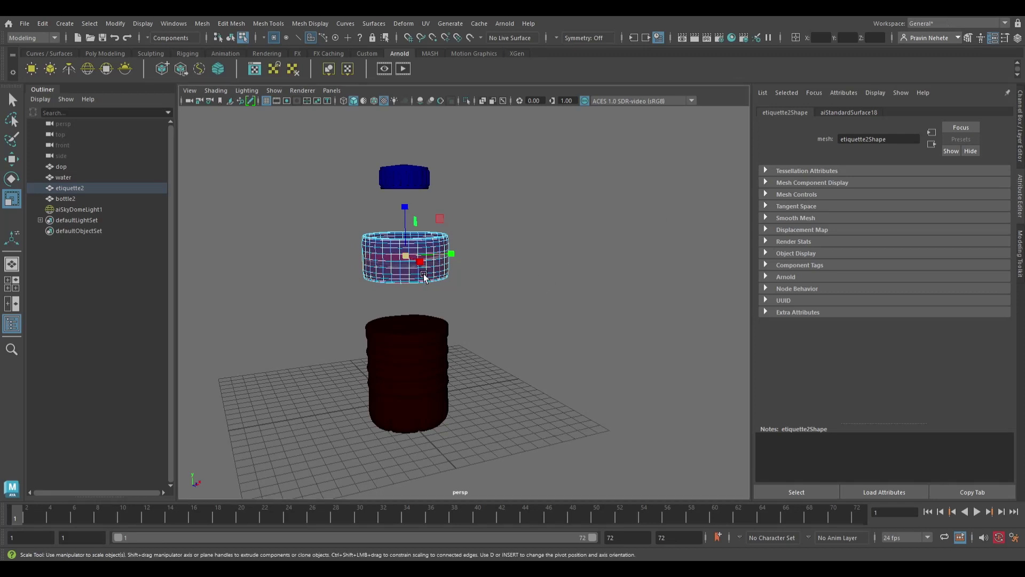
key("F8")
left_click(497, 391)
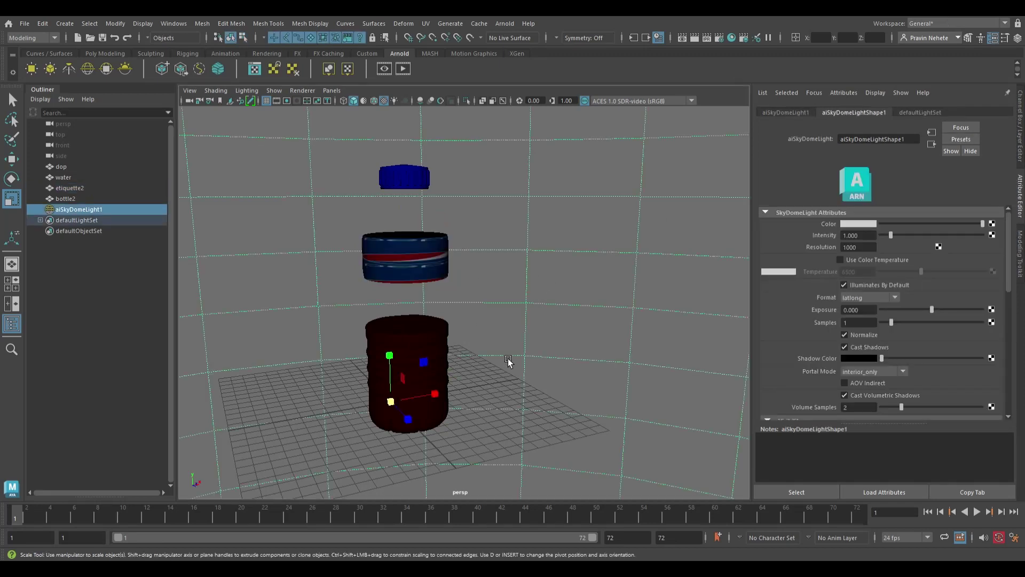
key("ctrl+z")
key("ctrl+z")
left_click(507, 408)
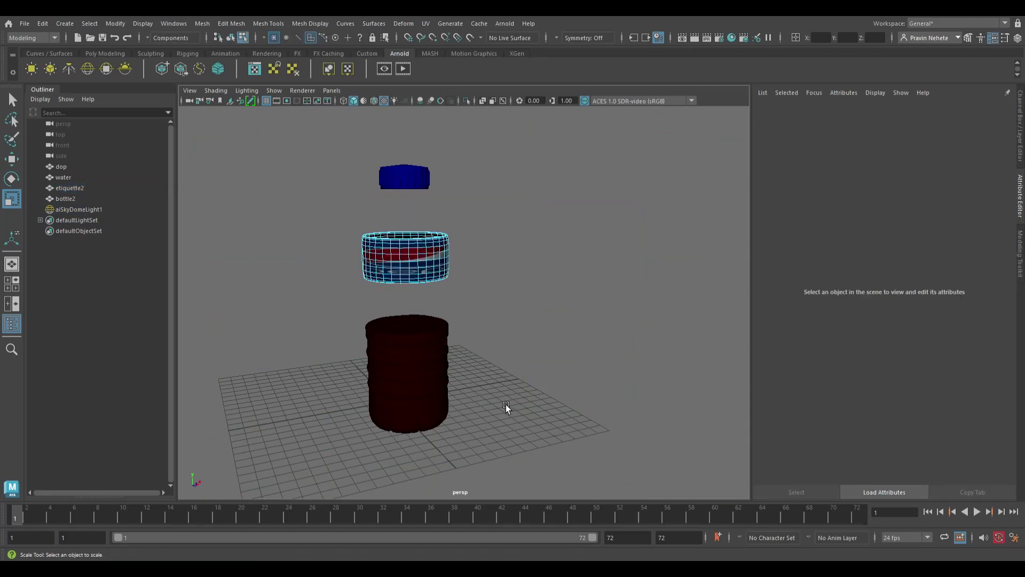
left_click_drag(444, 279, 479, 272, "alt")
left_click(518, 235)
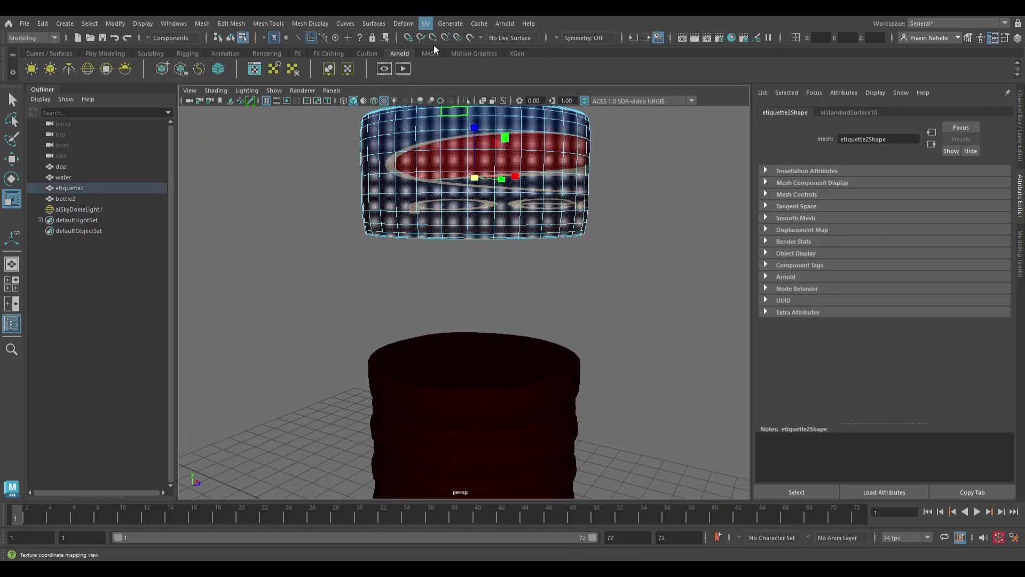
mouse_move(344, 294)
middle_mouse_down()
mouse_move(328, 317)
mouse_move(342, 209)
mouse_move(365, 209)
middle_mouse_up()
Select the label's top rim edge and nudge the ring upward
key("w")
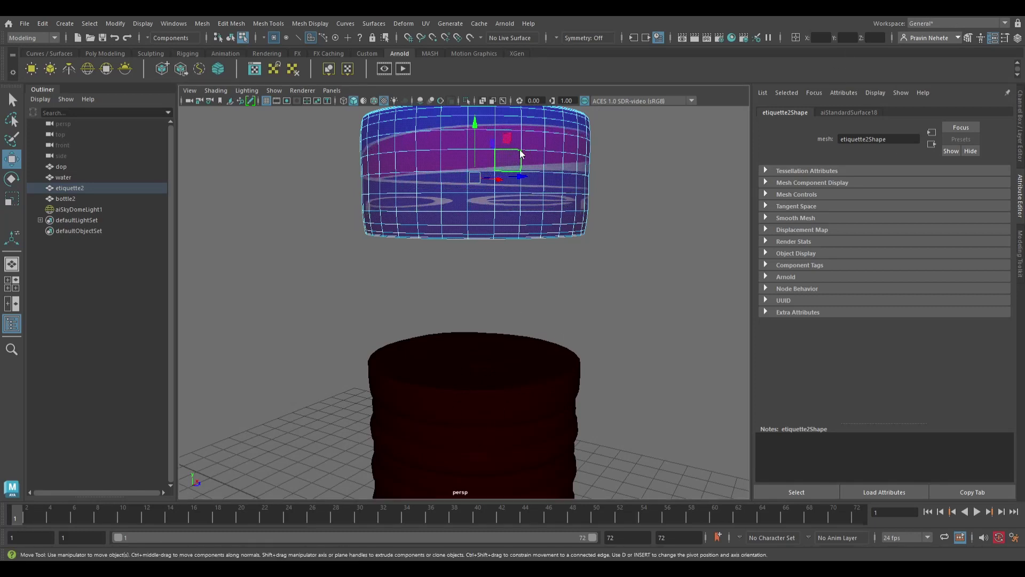
key("F8")
left_click(646, 434)
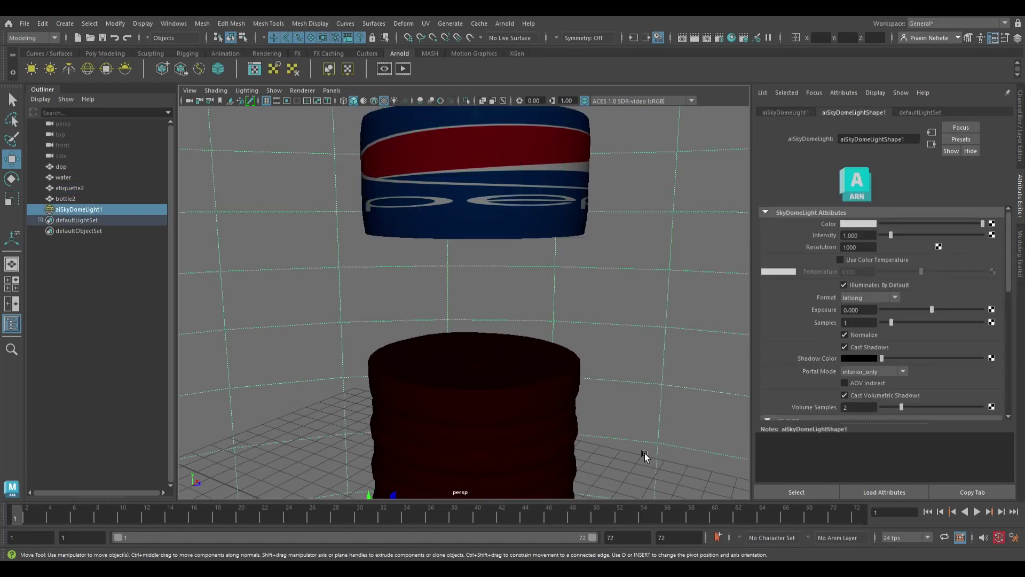
left_click_drag(645, 453, 593, 466, "alt")
left_click(329, 291)
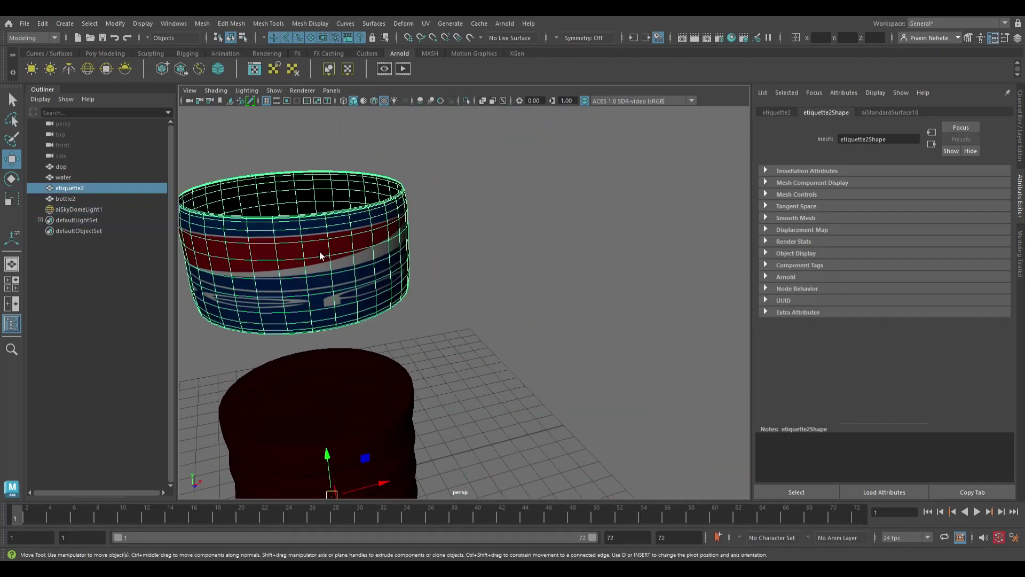
key("F10")
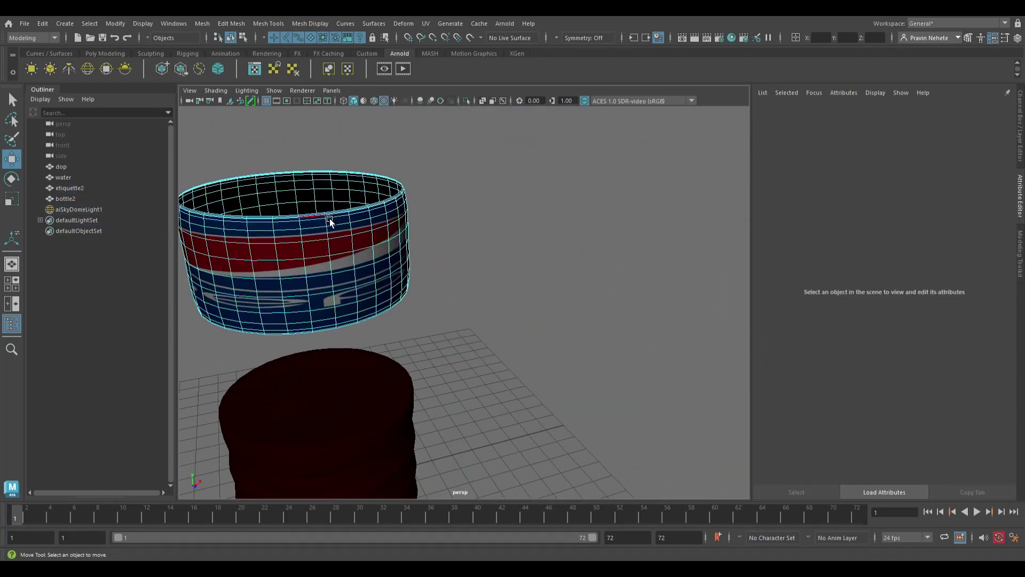
left_click(330, 218)
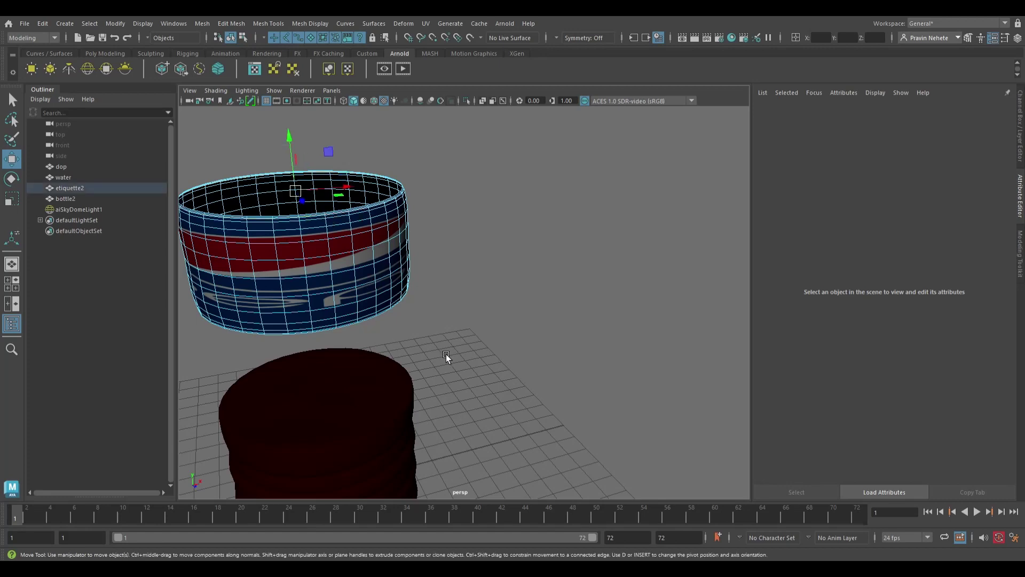
left_click_drag(446, 354, 461, 335, "alt")
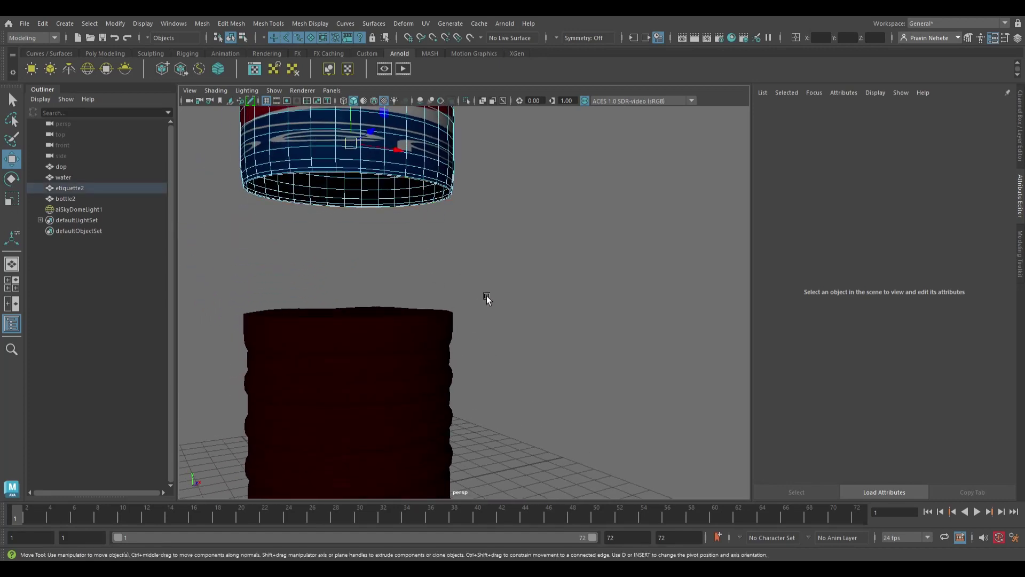
left_click_drag(486, 296, 487, 314, "alt")
key("r")
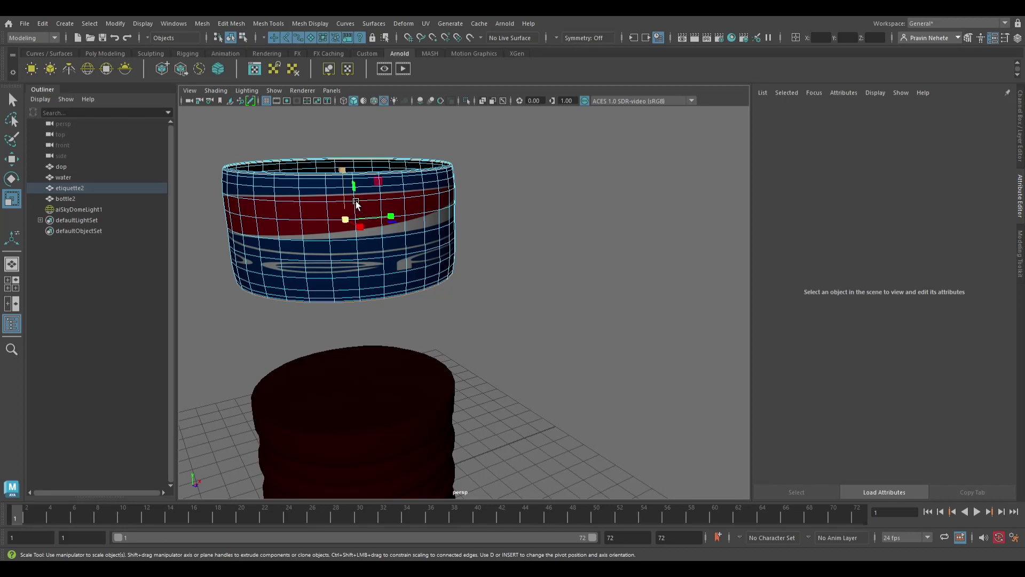
key("w")
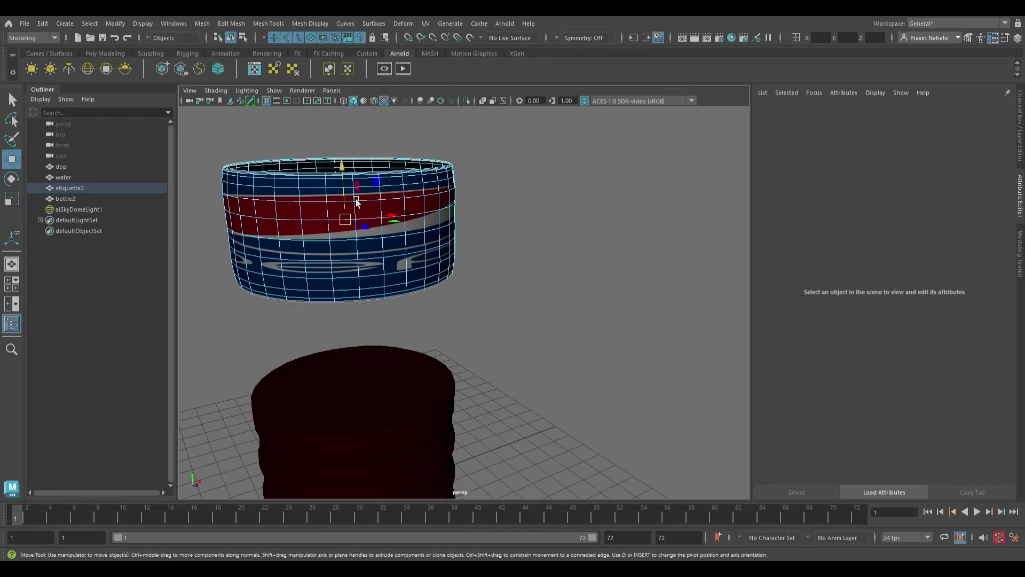
left_click_drag(344, 179, 344, 180)
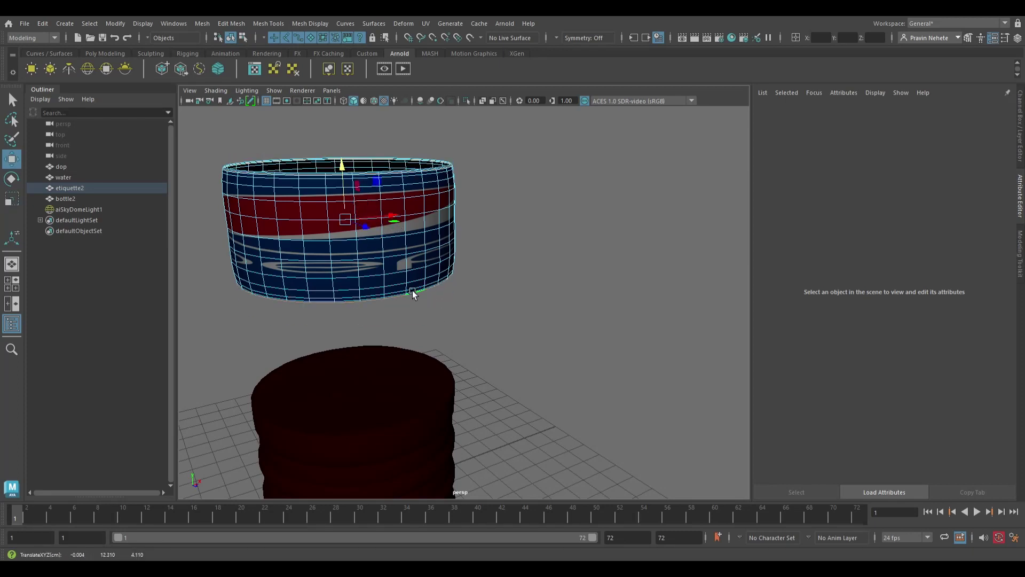
Select all etiquette2 UVs and rescale and move them to fit the texture around the ring
left_click(386, 248)
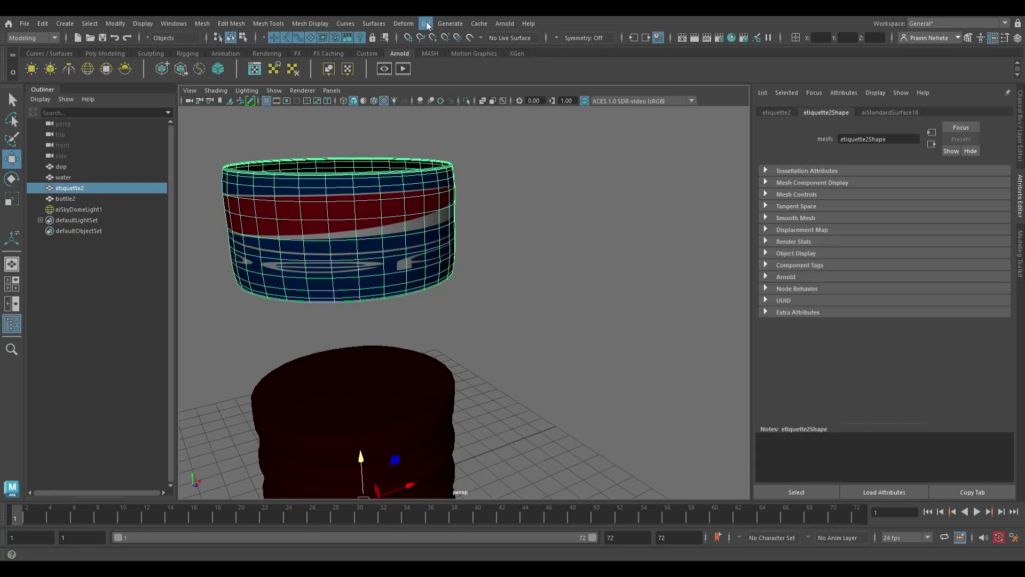
left_click(433, 38)
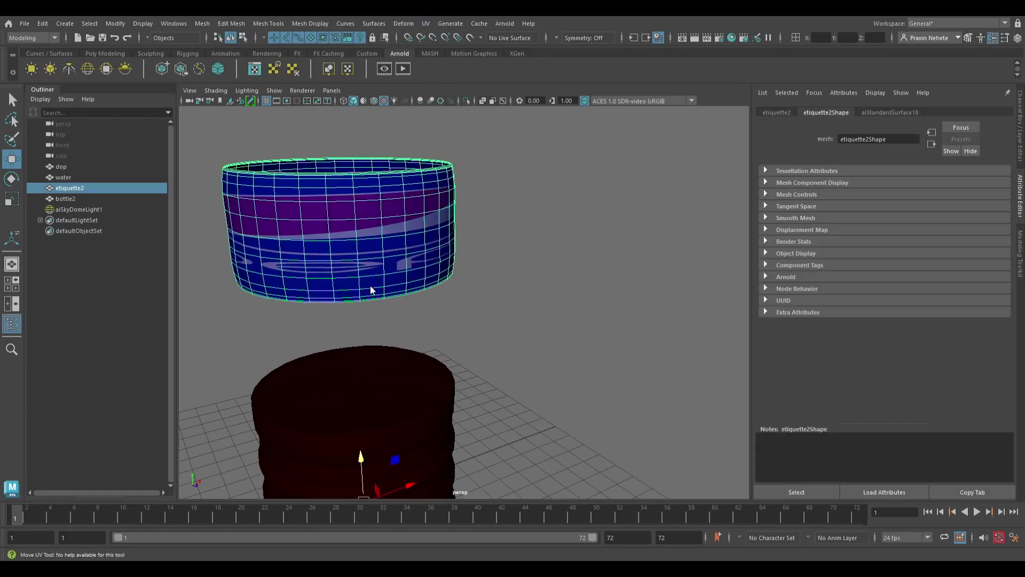
left_click(392, 290)
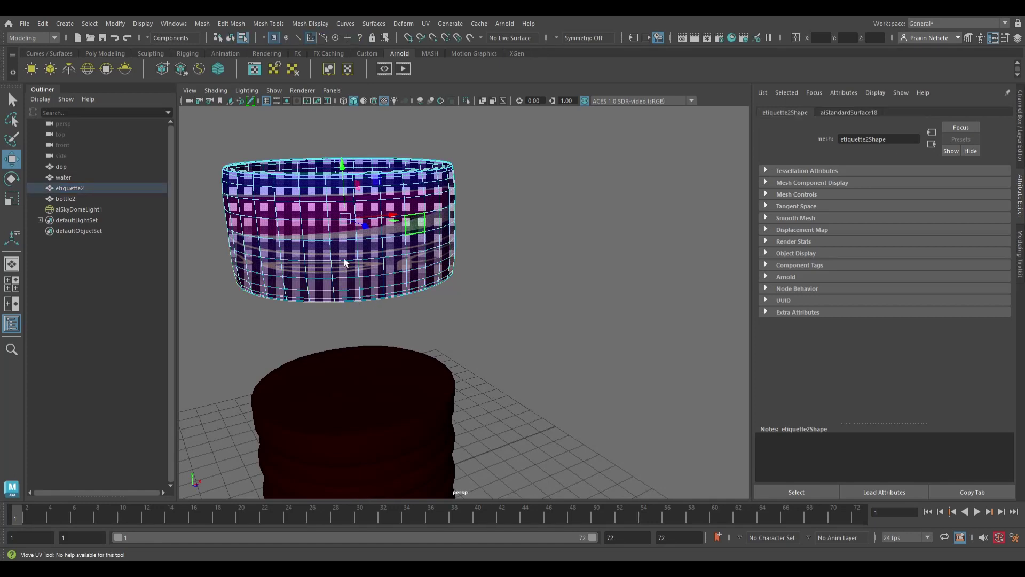
key("r")
left_click_drag(345, 220, 342, 304)
key("w")
key("r")
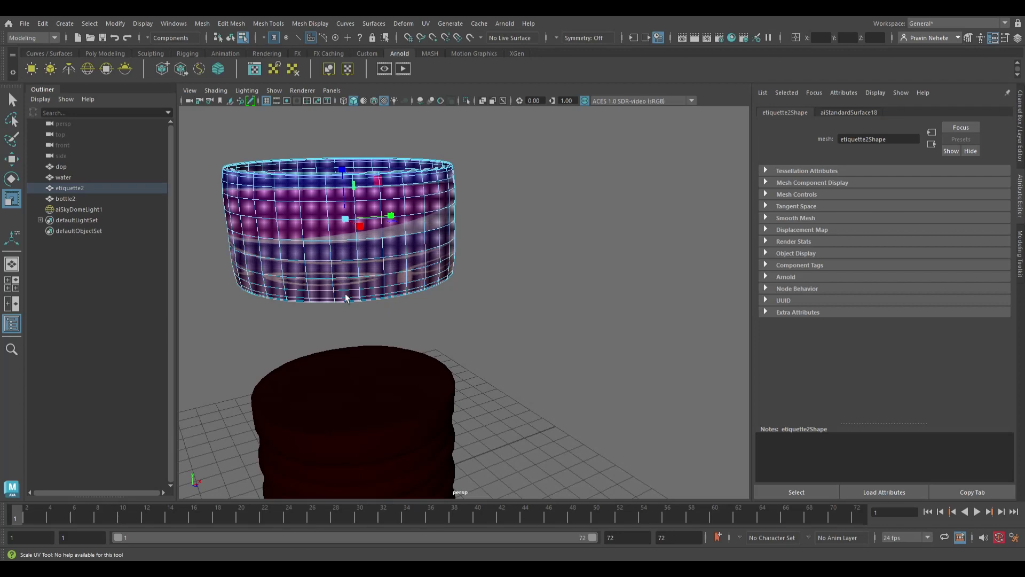
key("w")
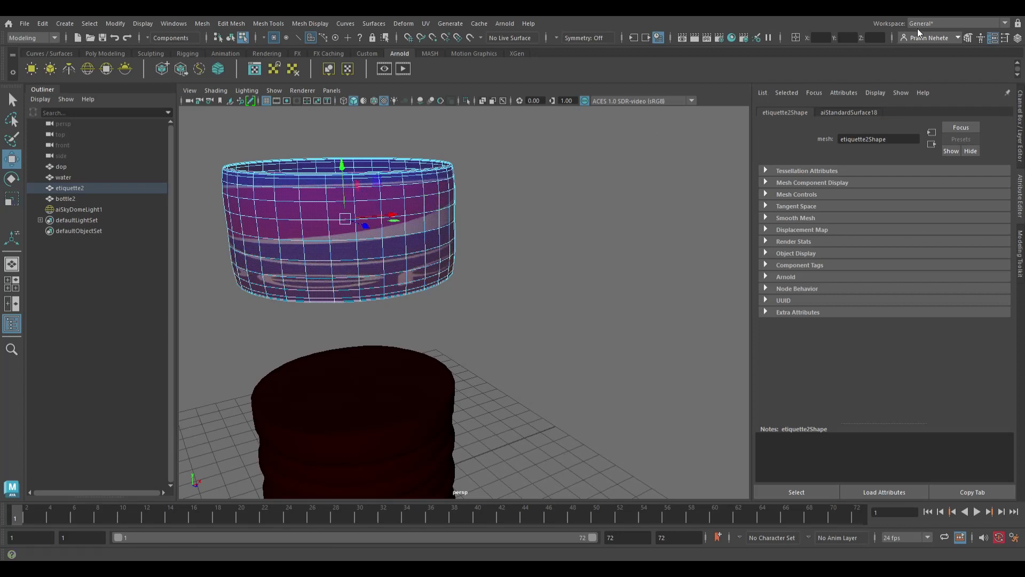
key("F8")
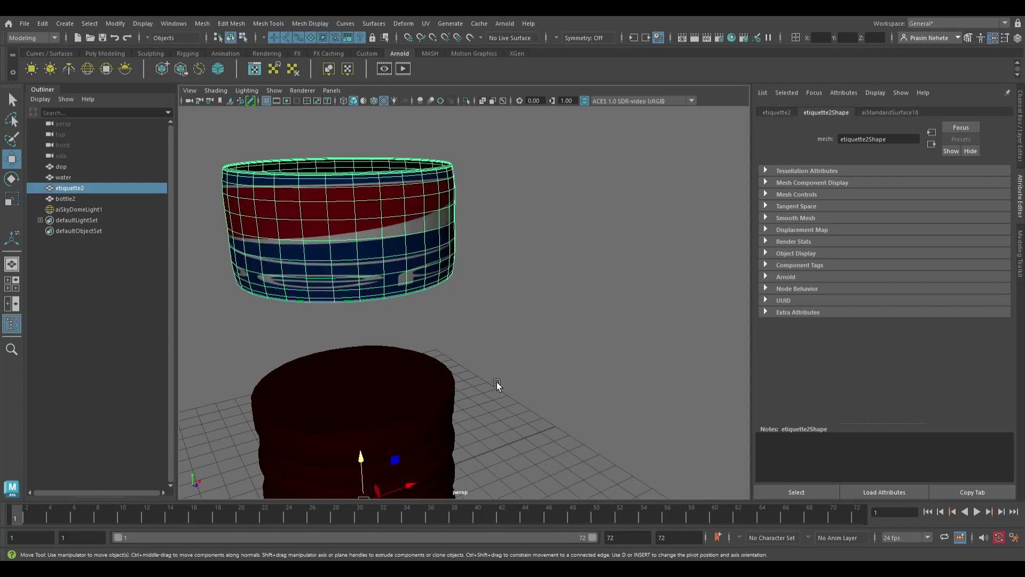
left_click(415, 293)
left_click(390, 259)
Frame the label ring and try rescaling it, undoing the trial resizes
key("f")
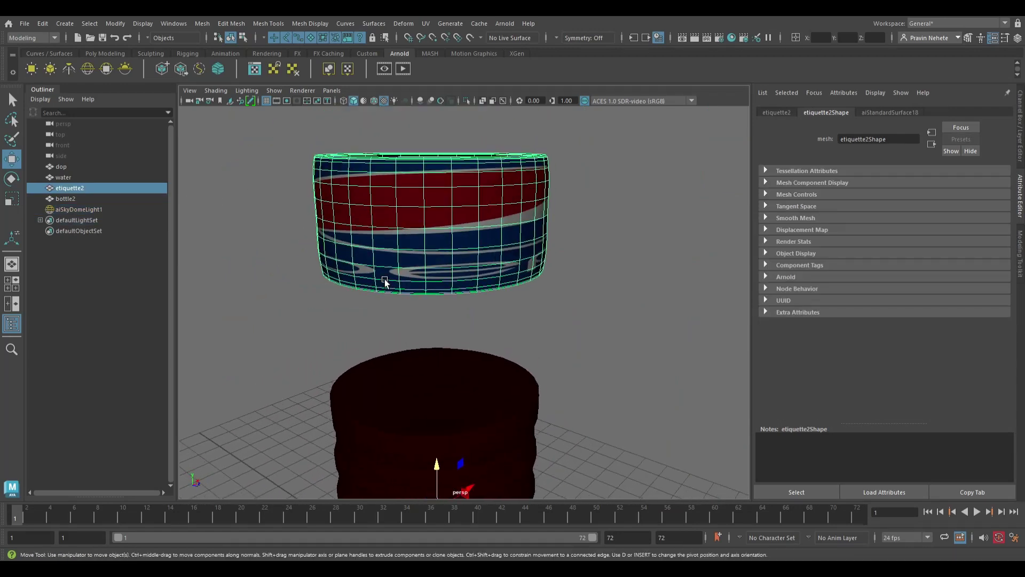
key("r")
left_click_drag(449, 479, 447, 457)
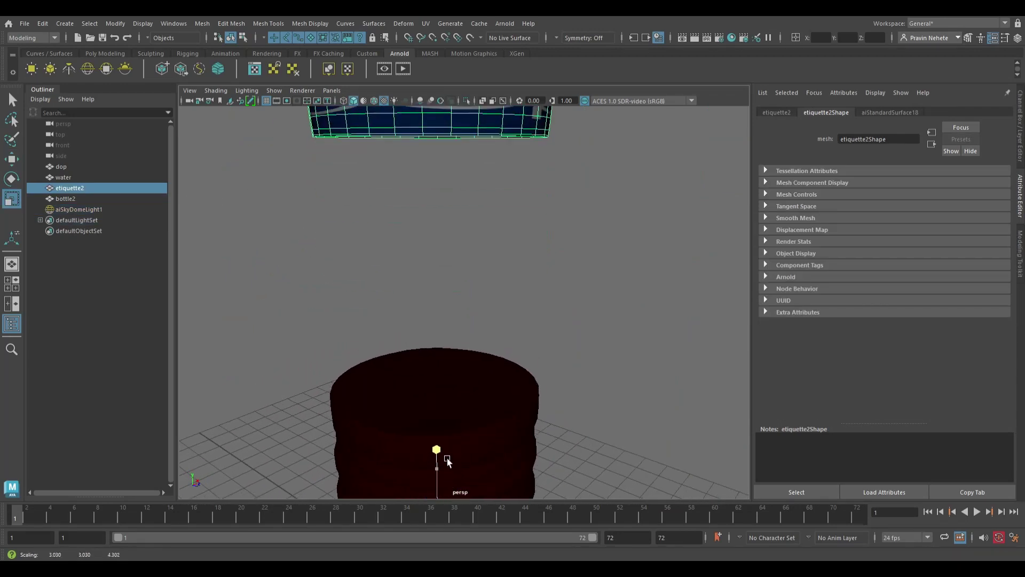
key("ctrl+z")
scroll(535, 414, "down", 5)
left_click_drag(465, 407, 460, 392)
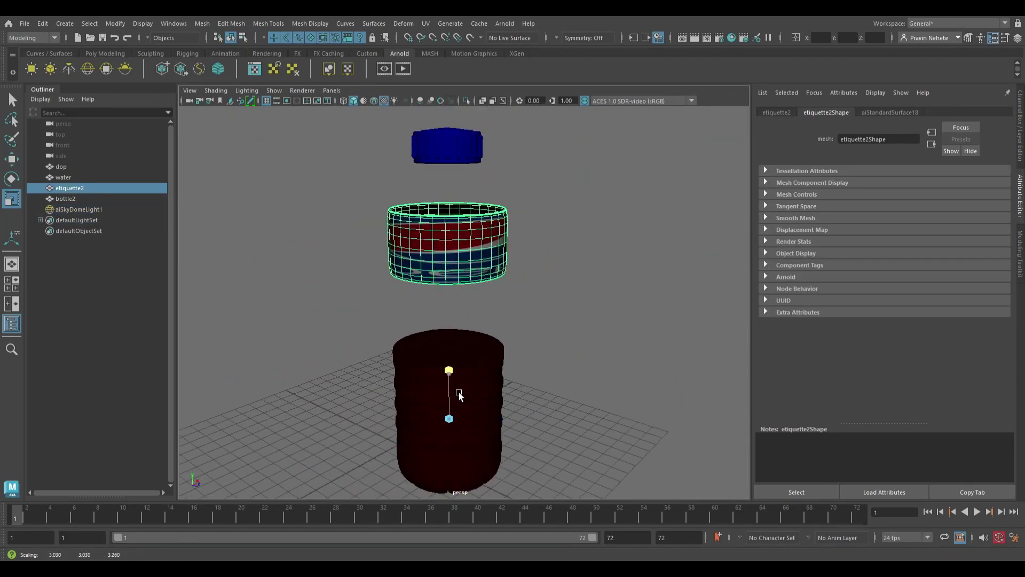
key("ctrl+z")
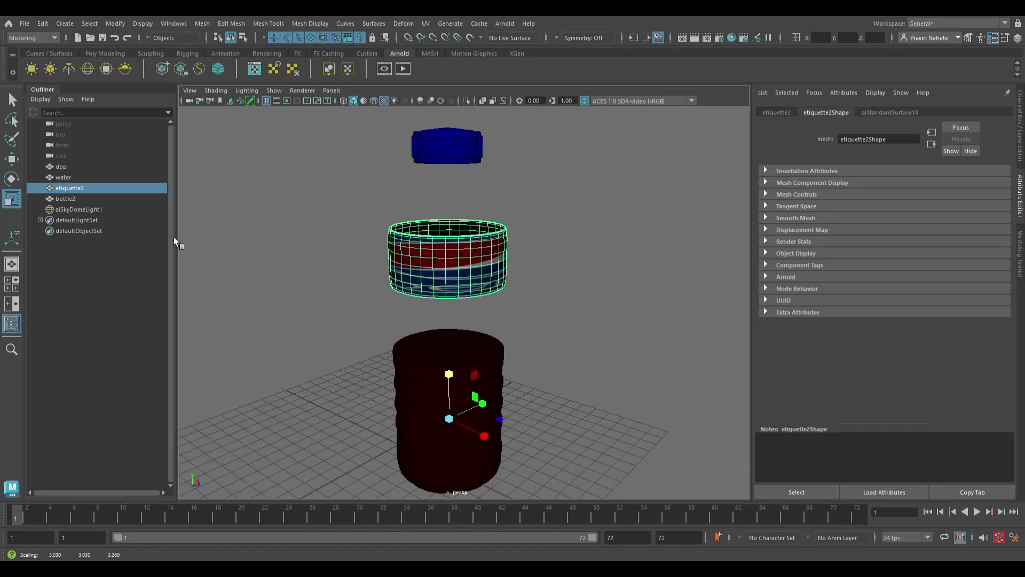
key("w")
left_click_drag(445, 251, 453, 283, "alt")
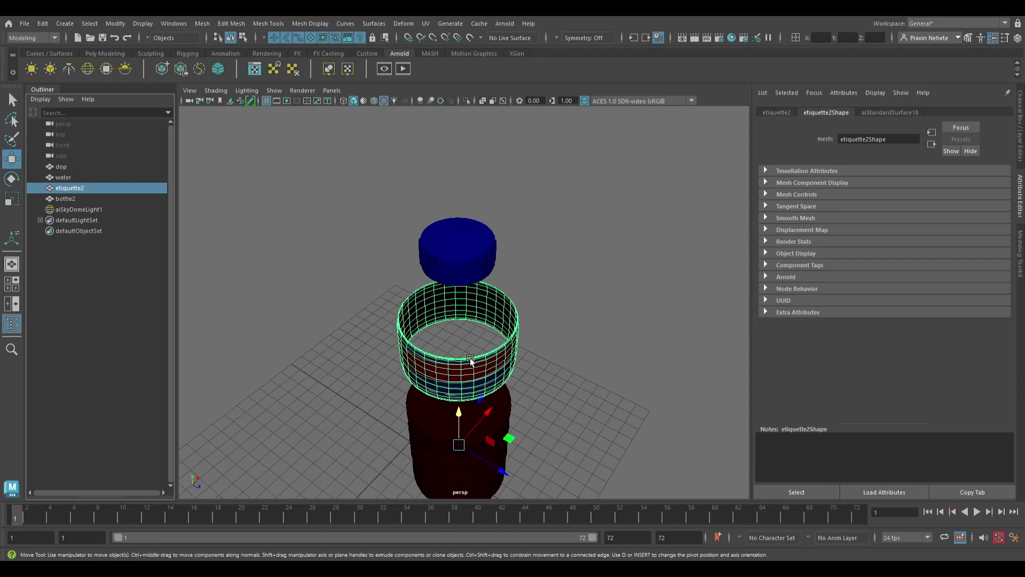
Select the label's top rim edge loop
key("F11")
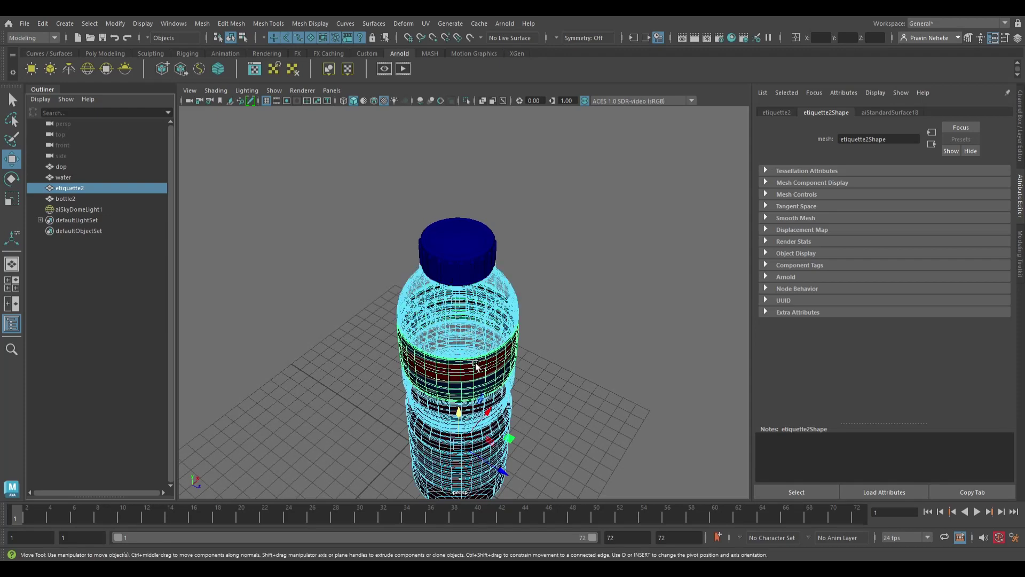
scroll(476, 369, "up", 5)
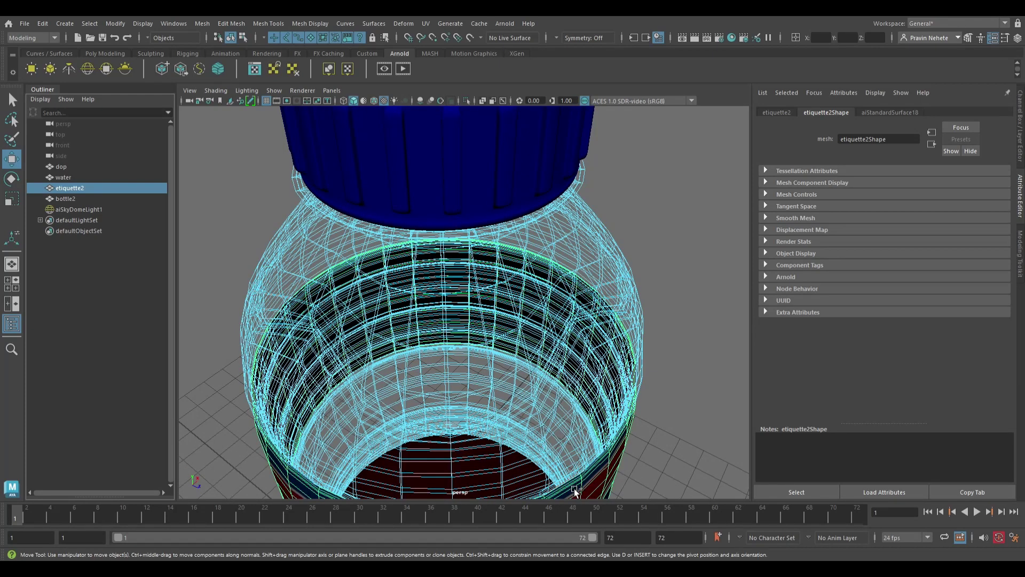
middle_click_drag(558, 423, 556, 415, "alt")
left_click_drag(556, 414, 487, 302, "alt")
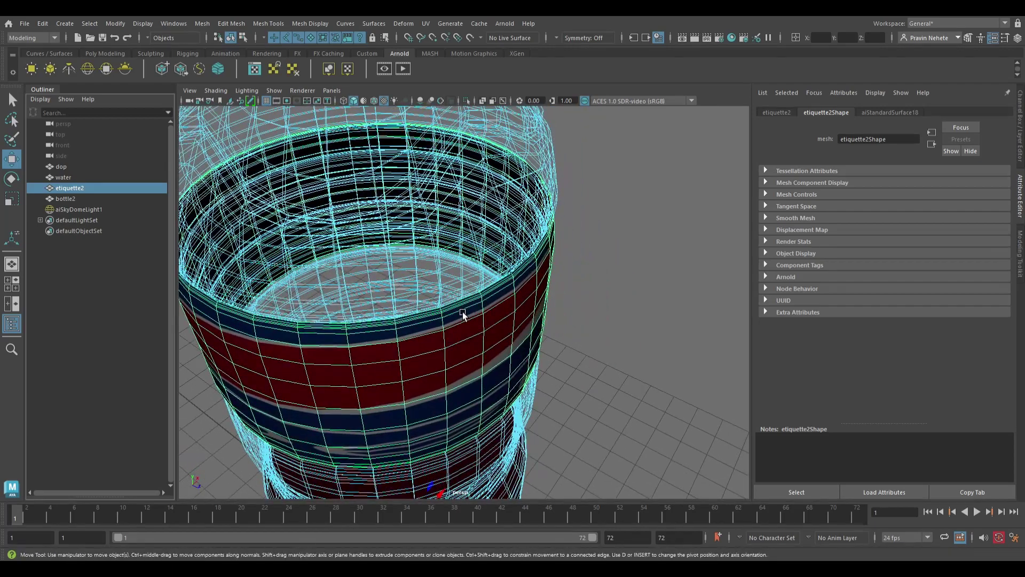
key("F8")
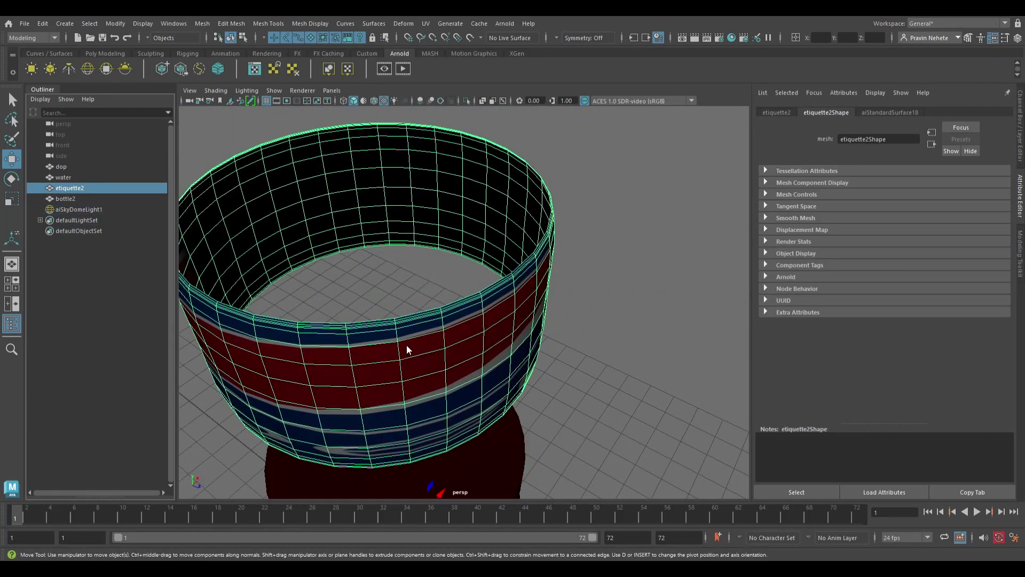
key("F8")
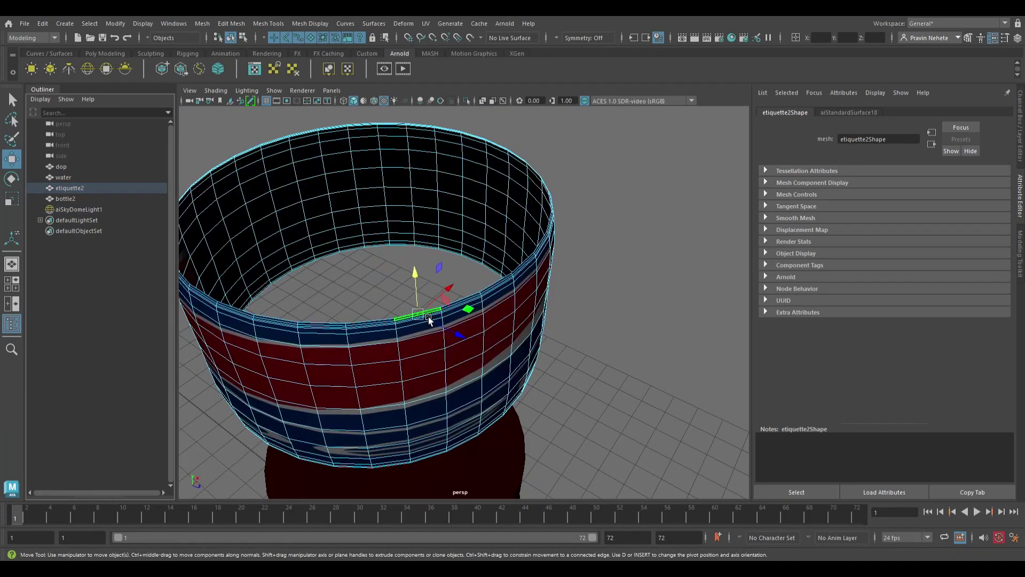
double_click(365, 323)
Stretch the label ring taller by scaling its top rim edge loop
mouse_move(365, 331)
left_mouse_down("alt")
mouse_move(482, 392)
mouse_move(474, 341)
left_mouse_up("alt")
scroll(476, 348, "down", 5)
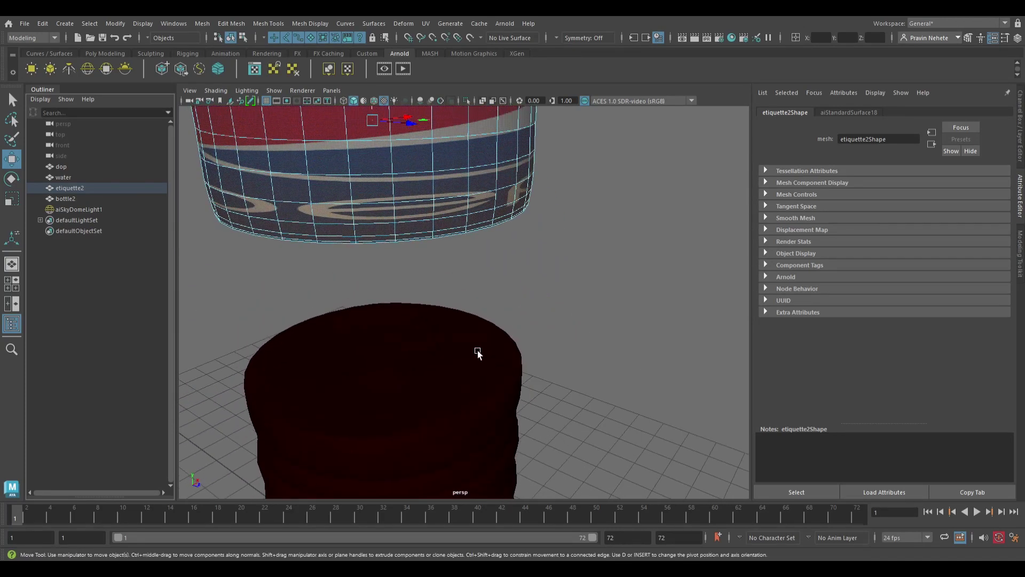
key("r")
left_click_drag(427, 199, 427, 154)
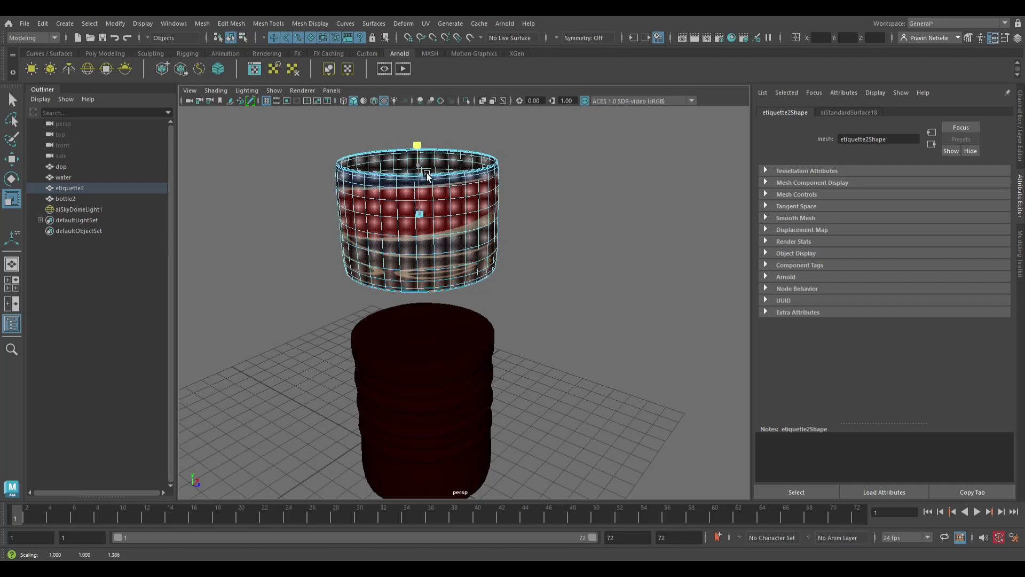
key("w")
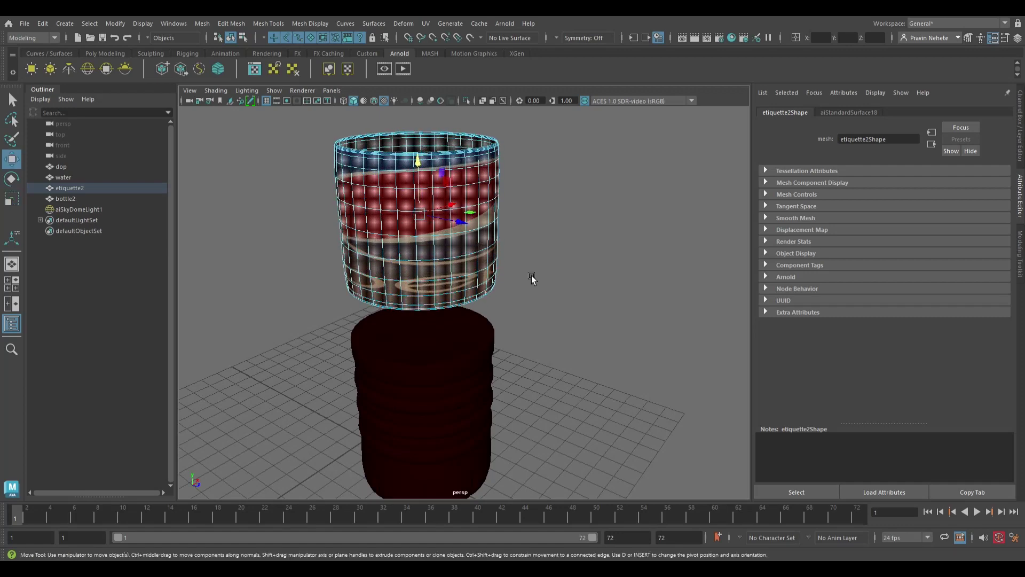
Shift the label texture upward on etiquette2 by scaling its UVs, then return to object mode
left_click(533, 278)
left_click_drag(583, 409, 549, 418, "alt")
left_click(400, 206)
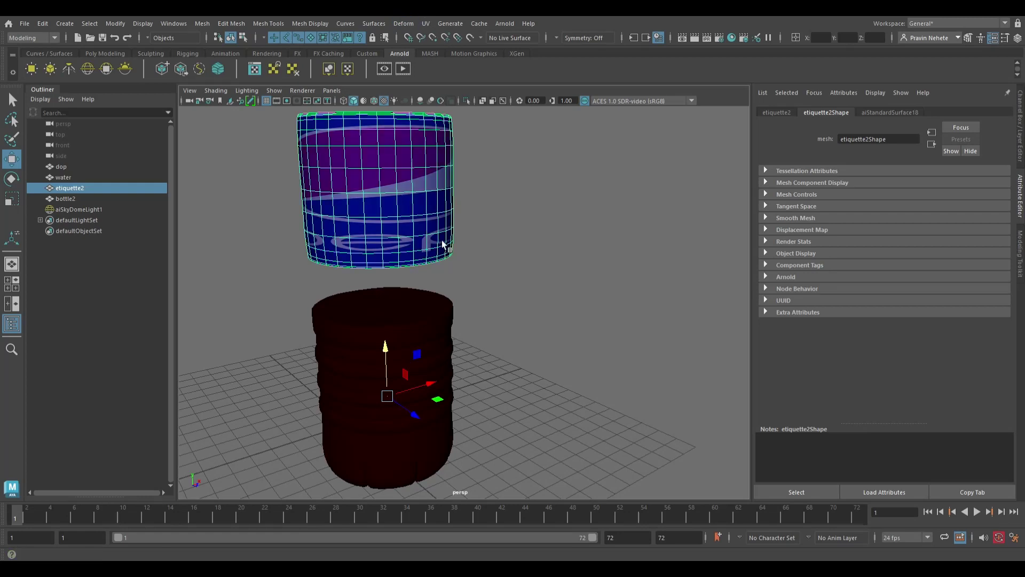
key("ctrl+F11")
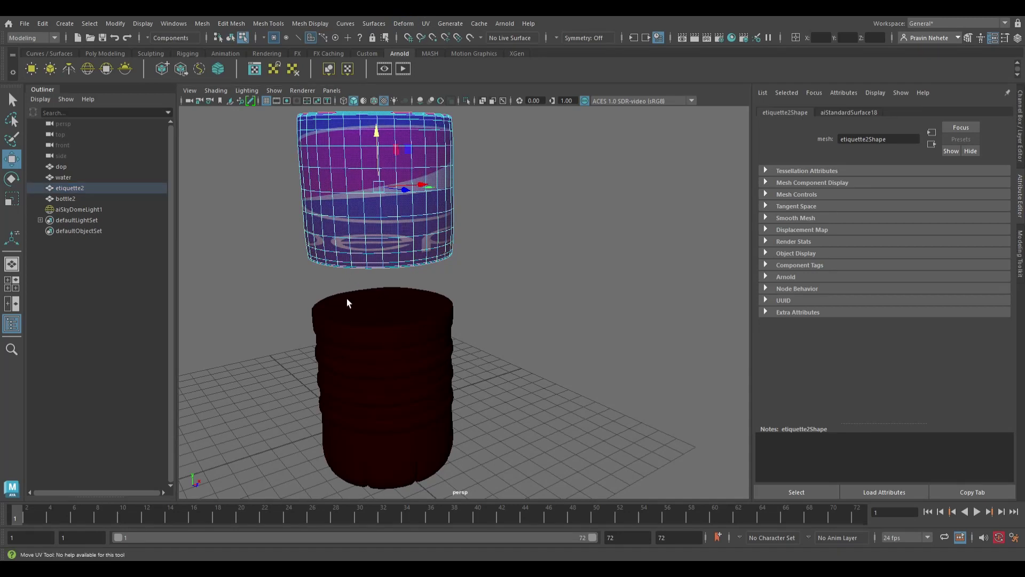
key("r")
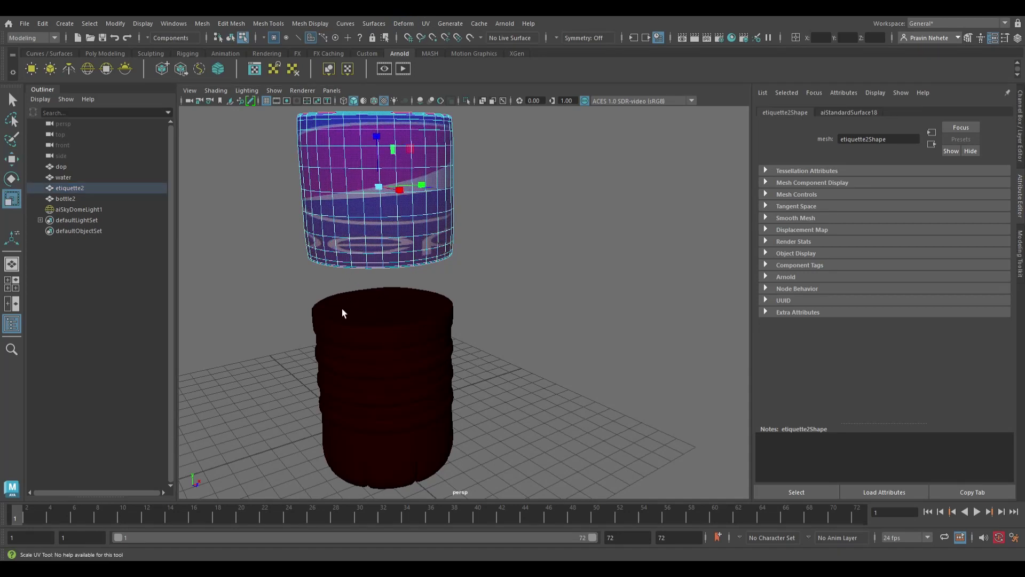
left_click_drag(344, 259, 347, 231)
key("w")
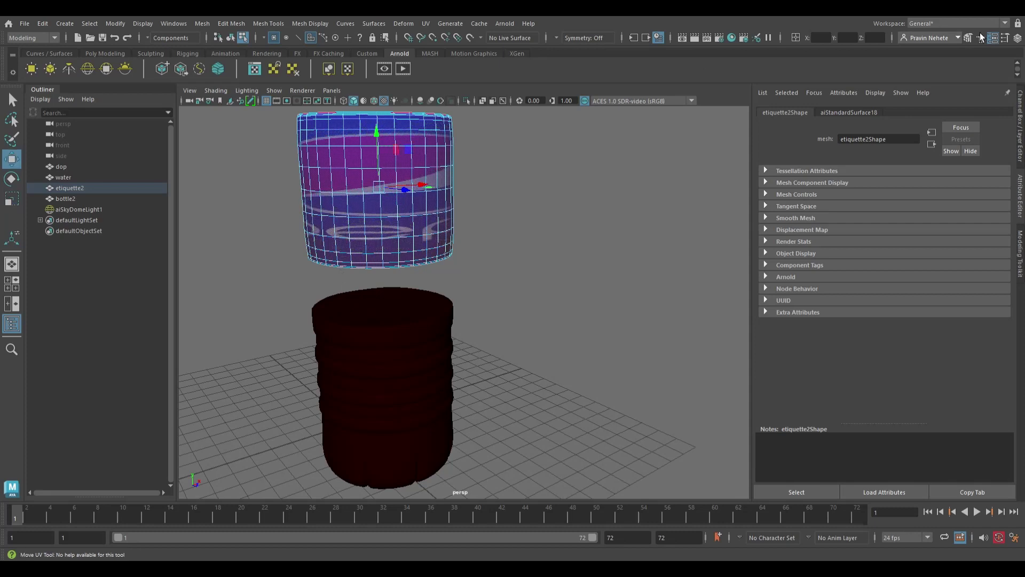
key("w")
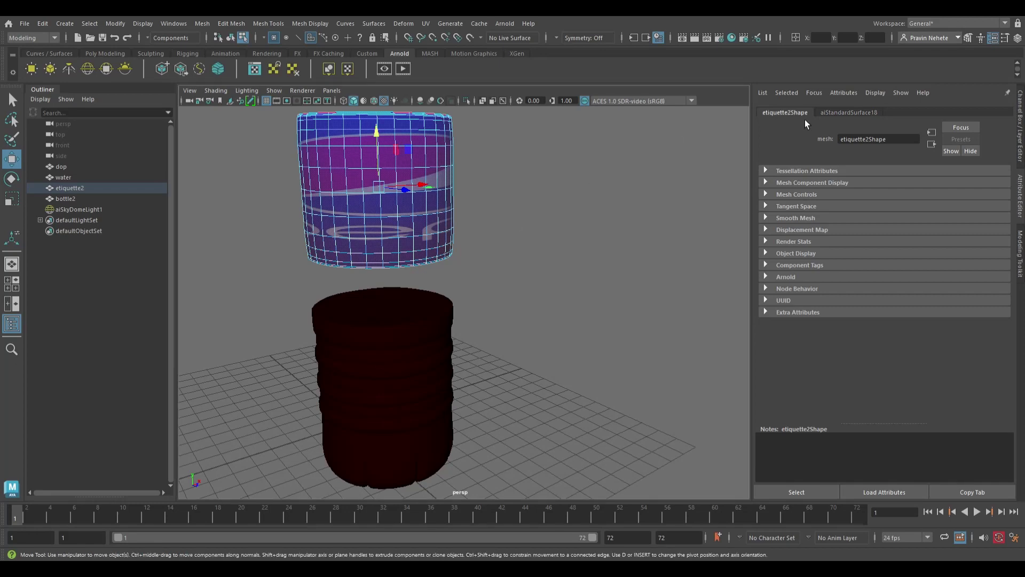
key("F8")
left_click(496, 380)
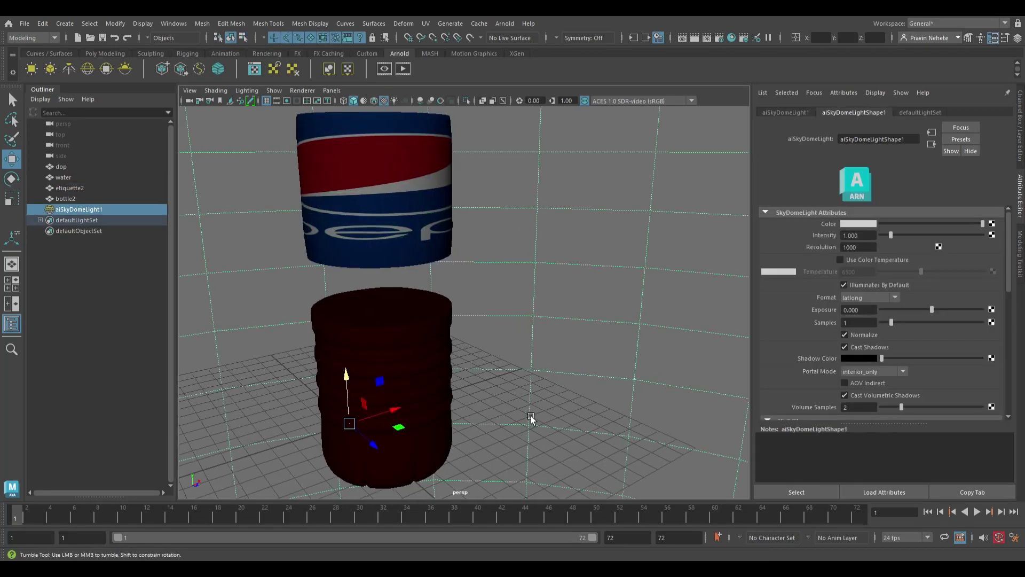
mouse_move(495, 381)
left_mouse_down("alt")
mouse_move(543, 428)
mouse_move(522, 414)
left_mouse_up("alt")
scroll(542, 428, "down", 2)
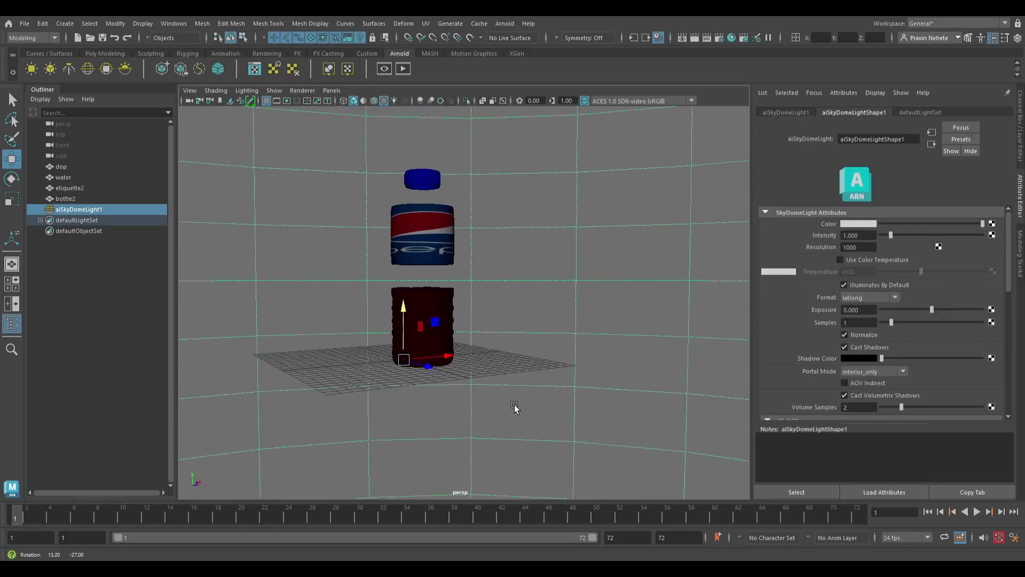
Create a polygon plane, scale it into a large ground, and move it forward
left_click(104, 54)
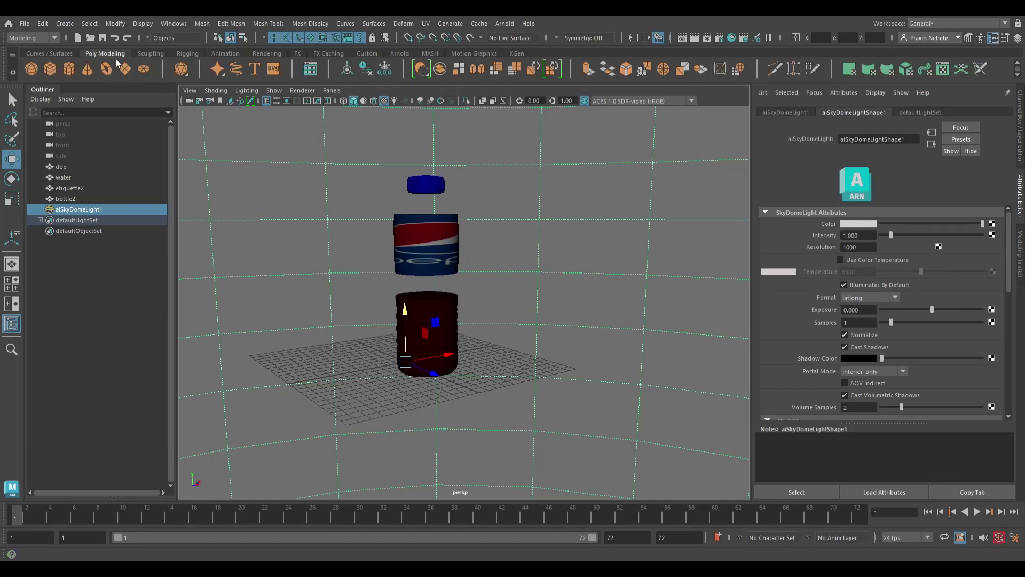
left_click(125, 68)
key("r")
left_click_drag(418, 365, 678, 294)
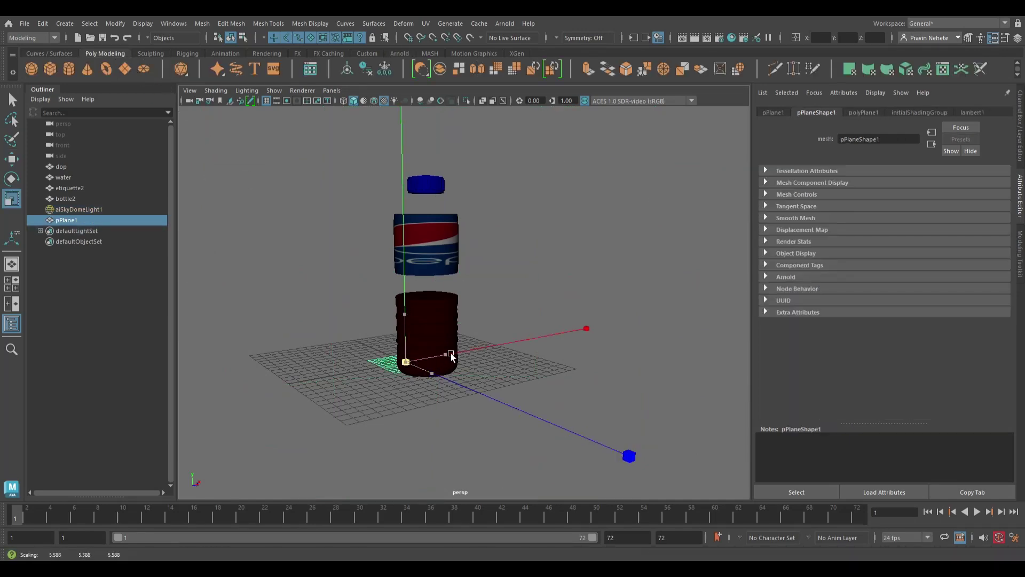
key("w")
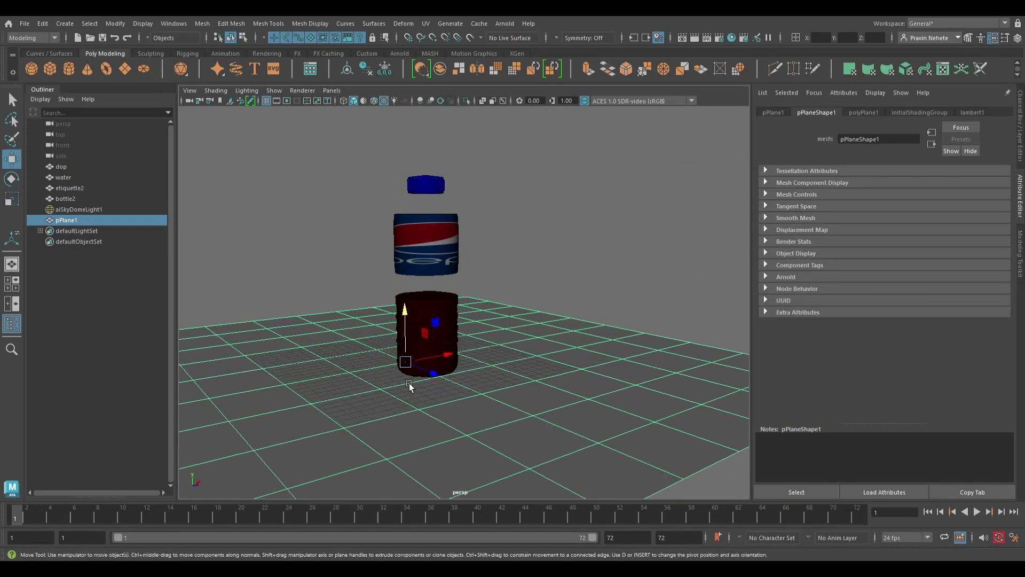
left_click_drag(415, 335, 541, 454)
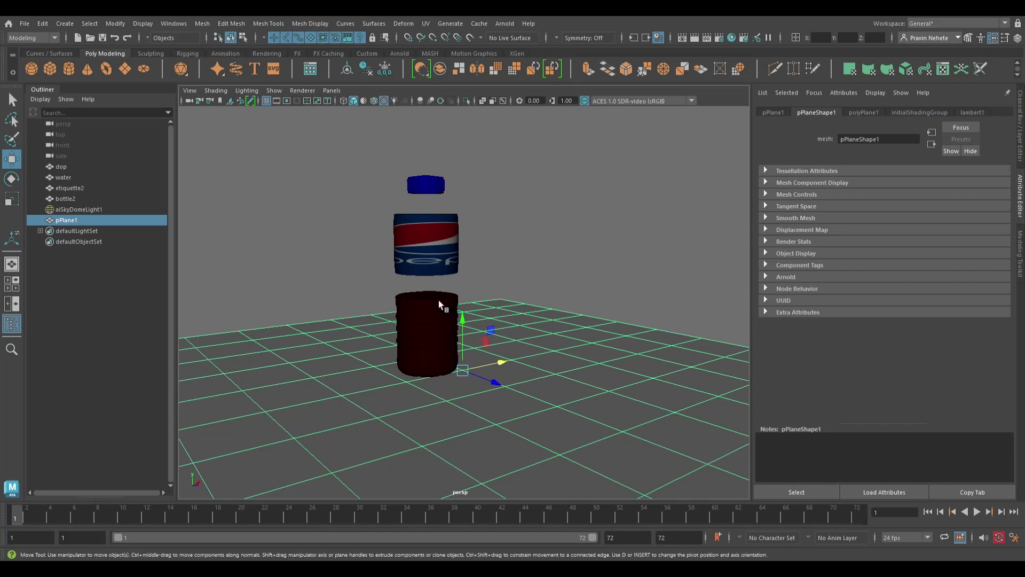
Give the ground plane a new aiStandardSurface with a blue base colour
middle_click_drag(459, 447, 460, 434)
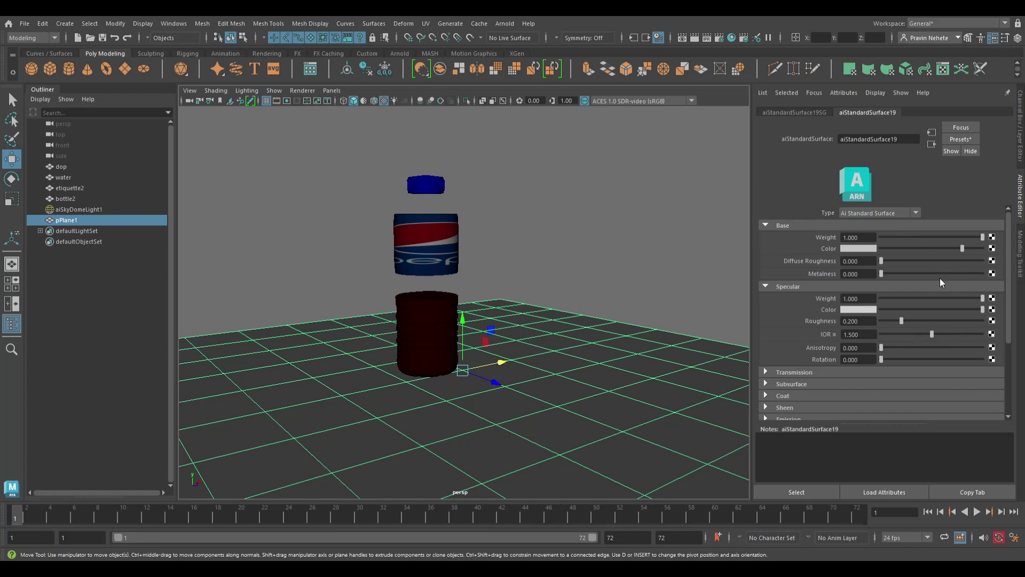
left_click(944, 248)
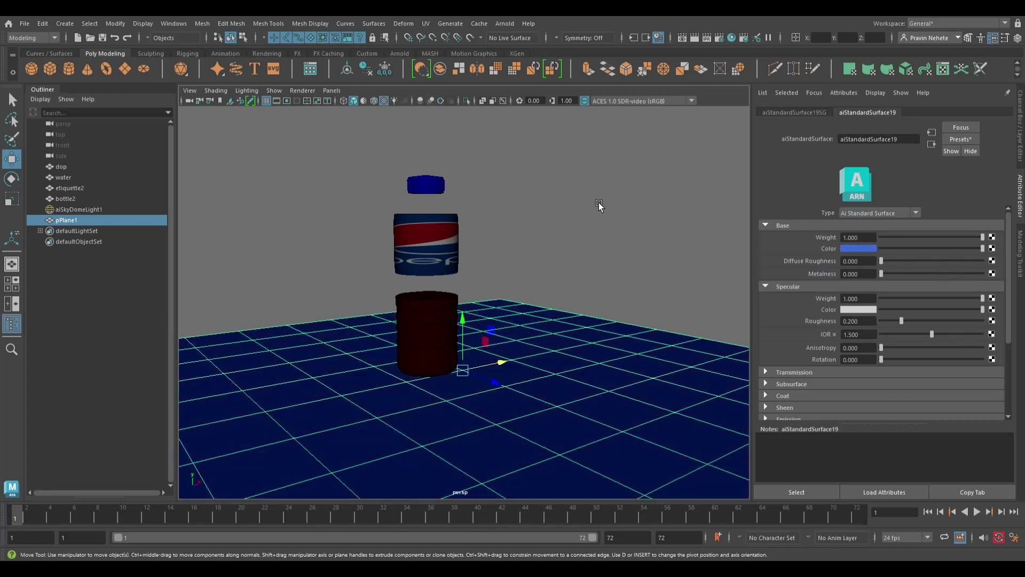
left_click(598, 205)
Select the strips and loop of rim faces along the water mesh's edge
left_click(412, 54)
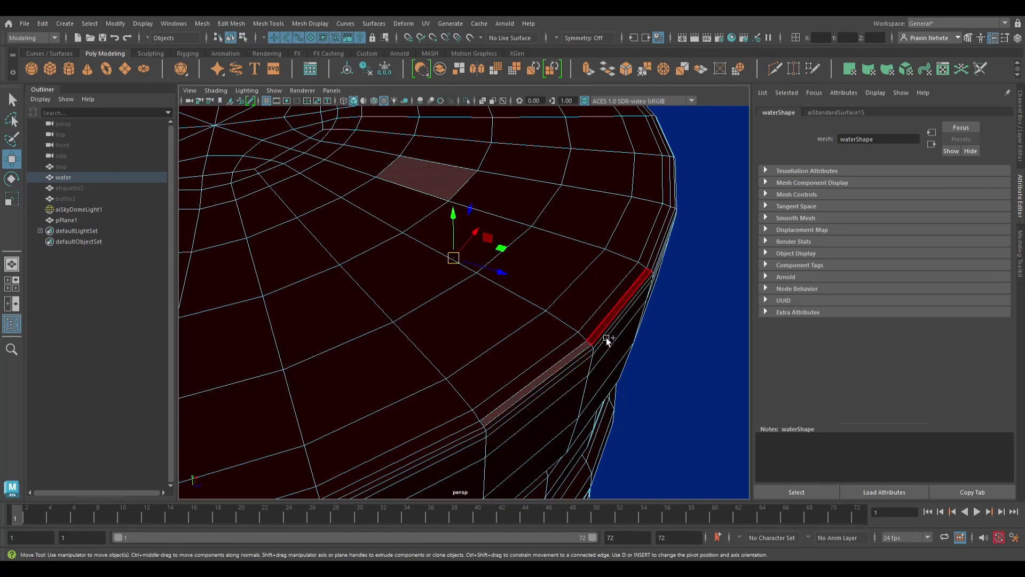
left_click(468, 187)
left_click(635, 342)
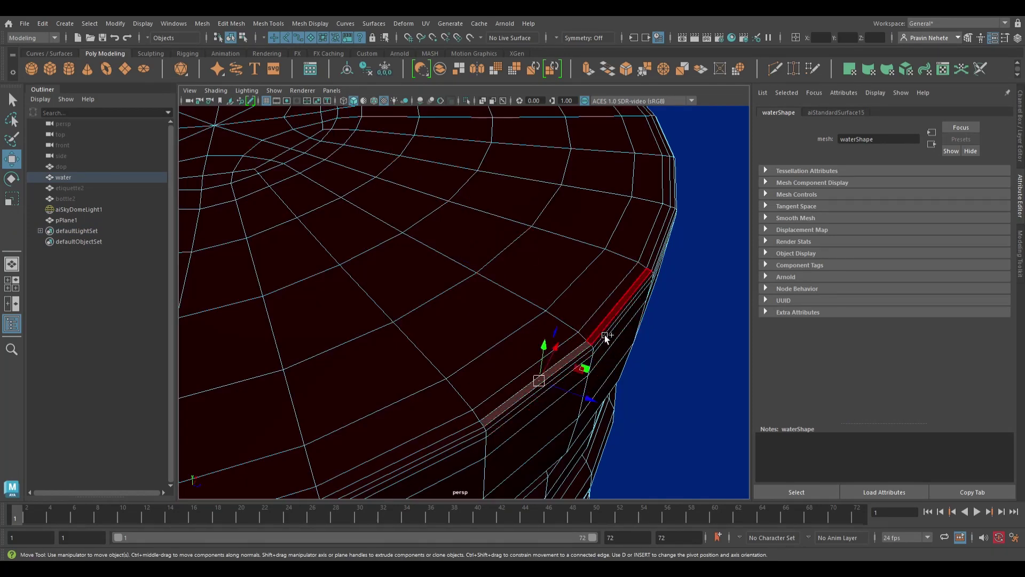
left_click(643, 268, "shift")
left_click(662, 258, "shift")
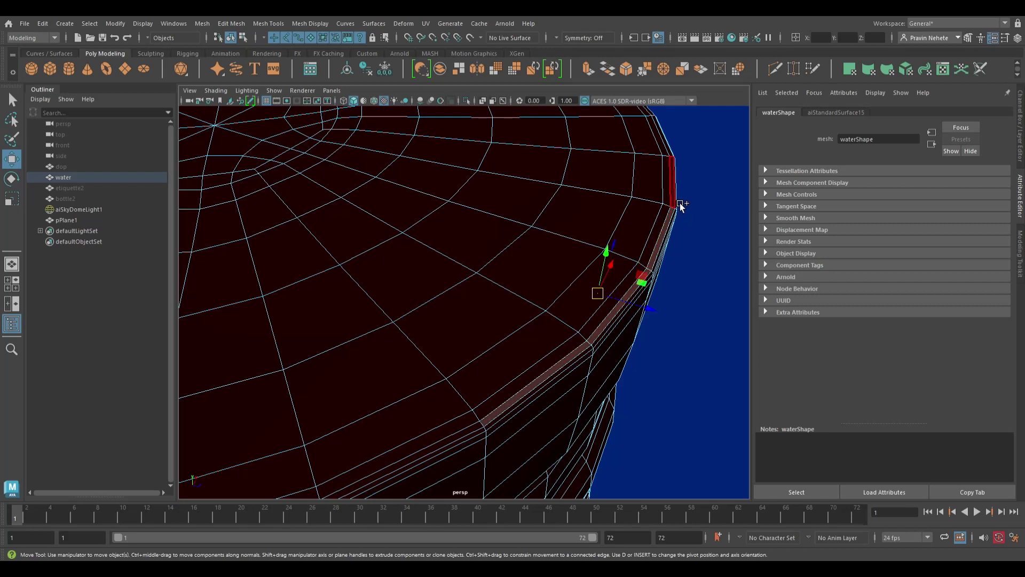
double_click(680, 203, "shift")
left_click(616, 312, "shift")
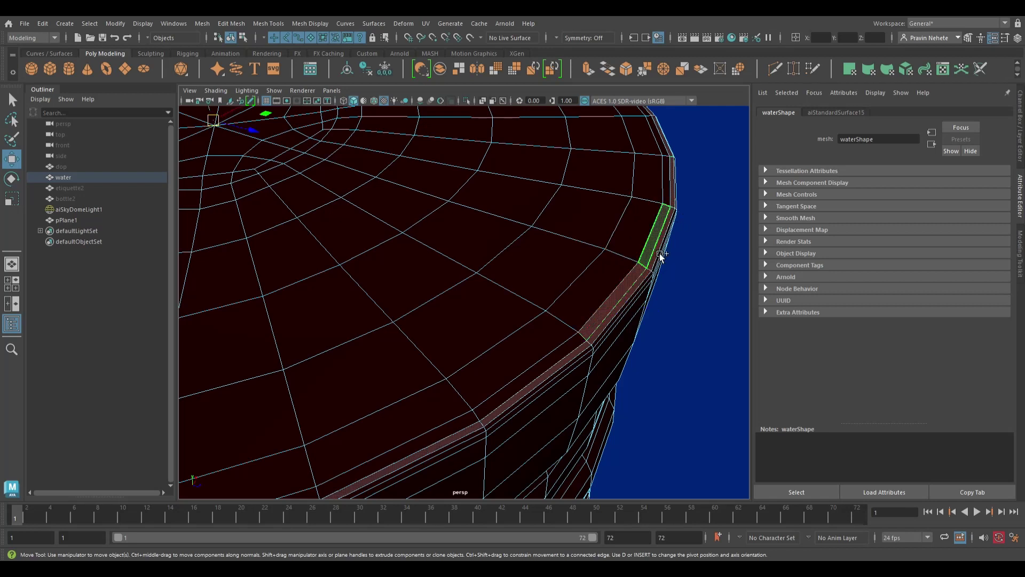
left_click(673, 153, "shift")
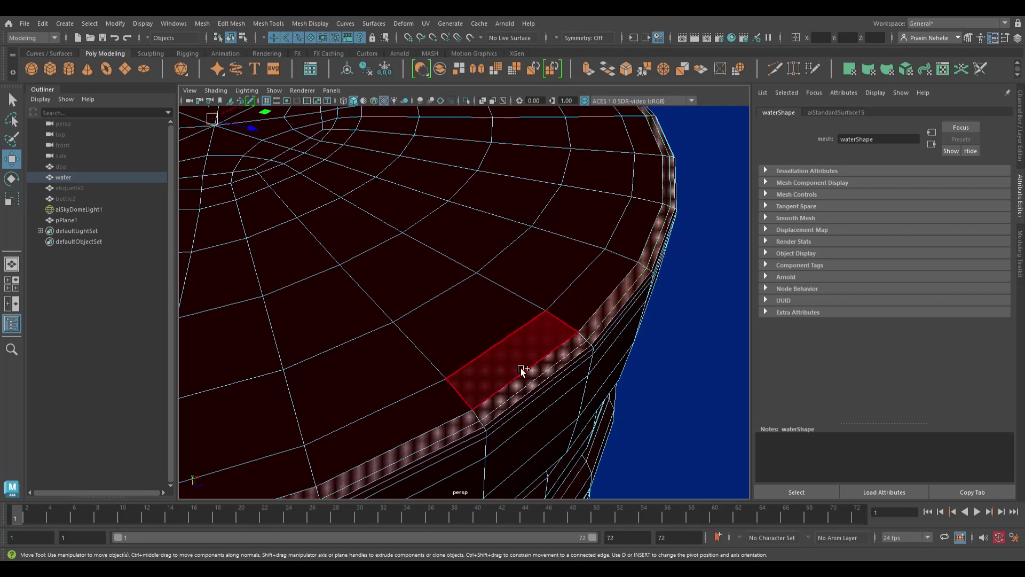
left_click(521, 367, "shift")
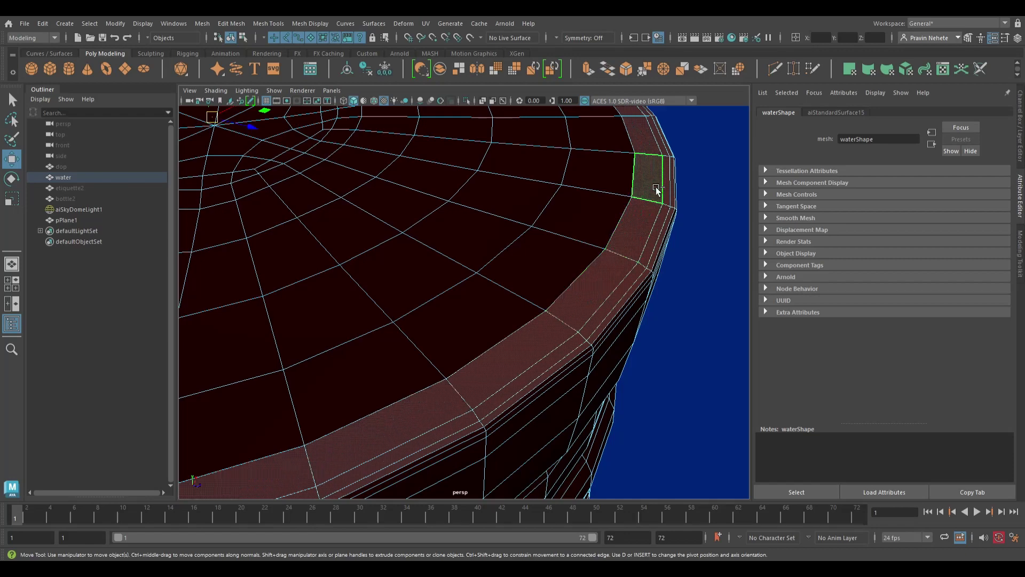
Add the left rim face and the next inner ring to the water selection
scroll(429, 352, "down", 5)
mouse_move(423, 304)
left_mouse_down("alt")
mouse_move(474, 339)
mouse_move(488, 366)
left_mouse_up("alt")
scroll(346, 438, "up", 5)
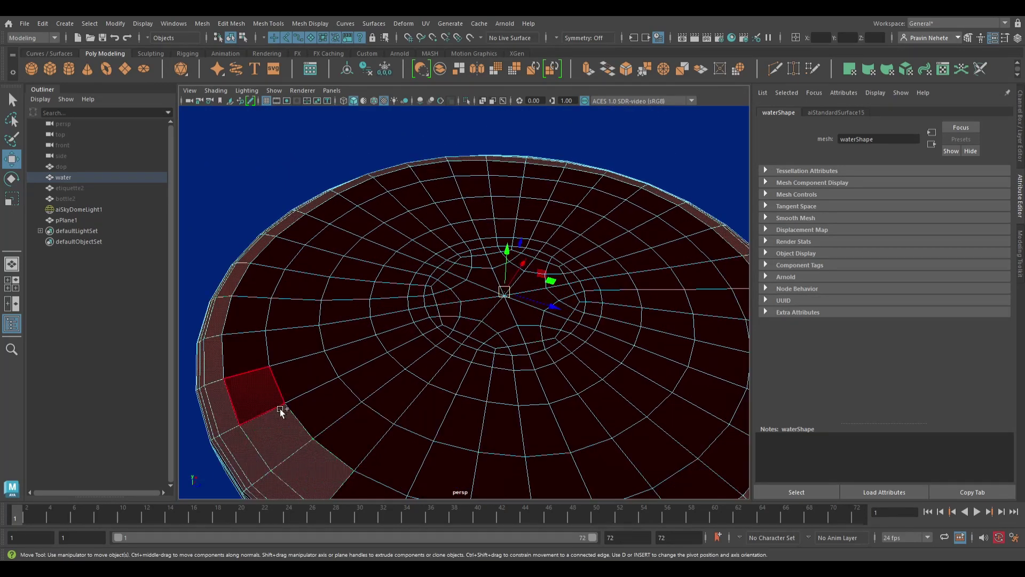
left_click(274, 362, "shift")
scroll(479, 376, "down", 5)
mouse_move(479, 376)
left_mouse_down("alt")
mouse_move(466, 393)
mouse_move(348, 395)
mouse_move(422, 419)
left_mouse_up("alt")
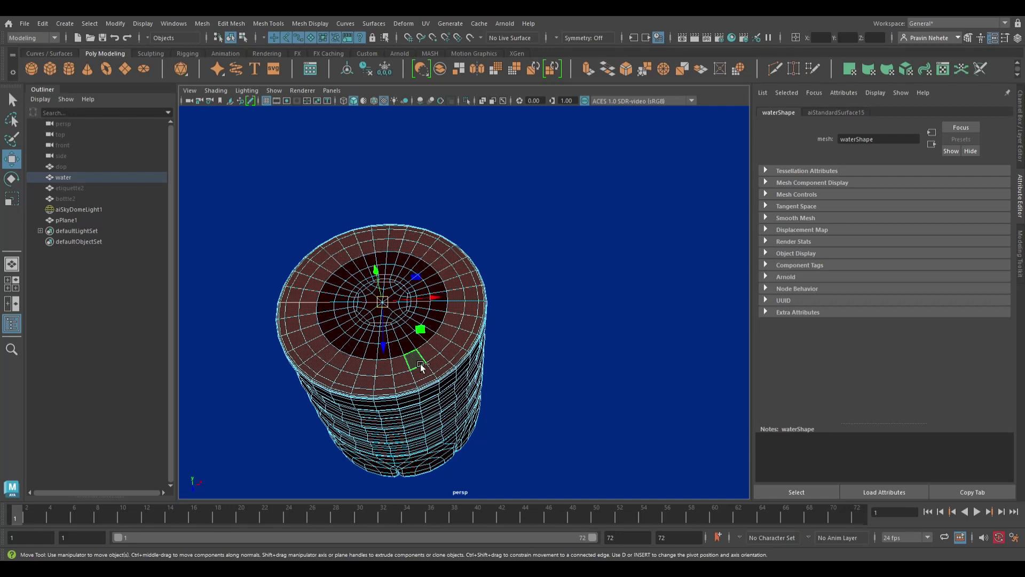
scroll(418, 362, "up", 4)
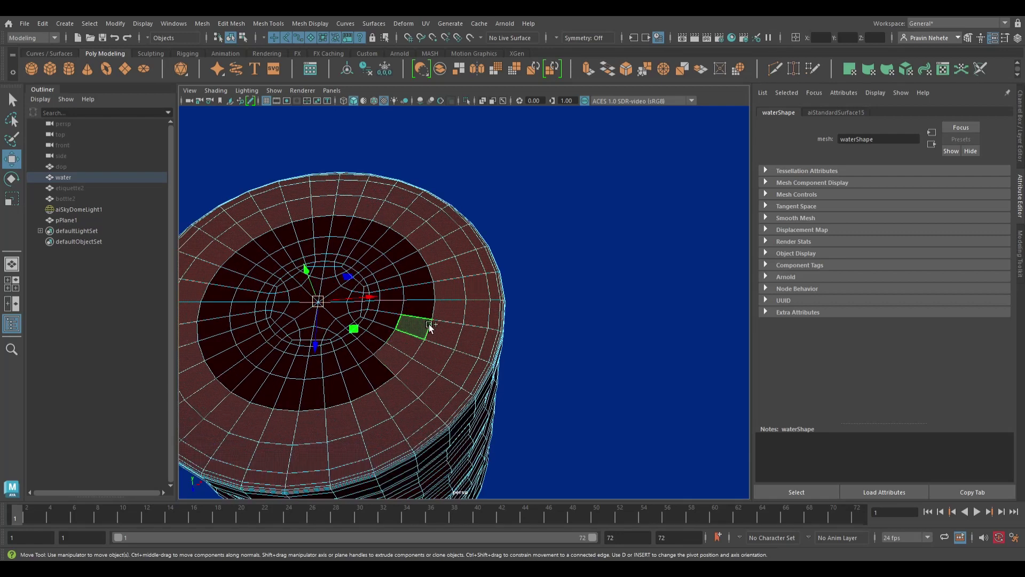
left_click(426, 281)
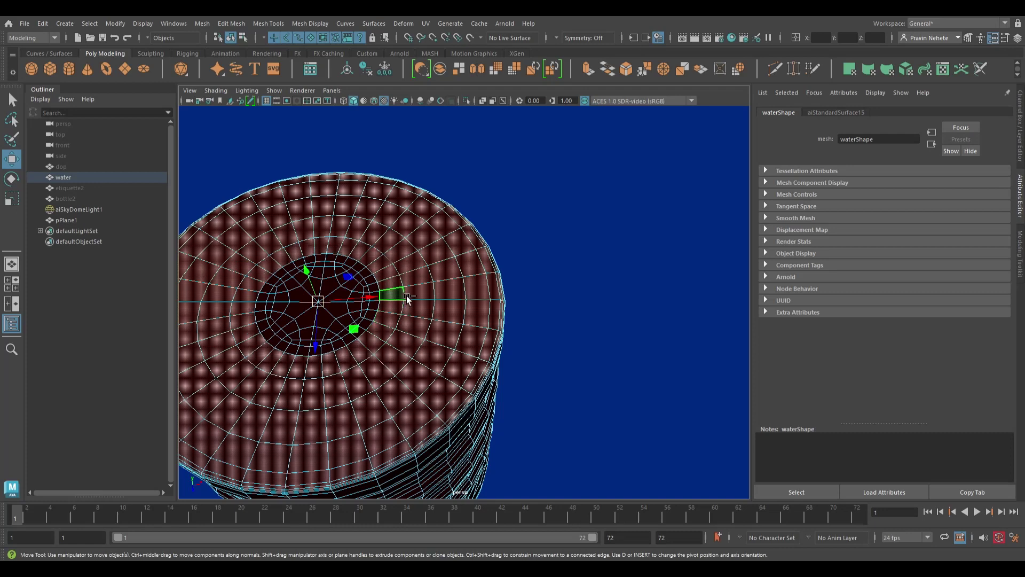
Extend the water's top face selection inward, ring by ring
scroll(402, 296, "up", 5)
scroll(374, 295, "up", 3)
scroll(428, 298, "up", 3)
left_click(483, 292)
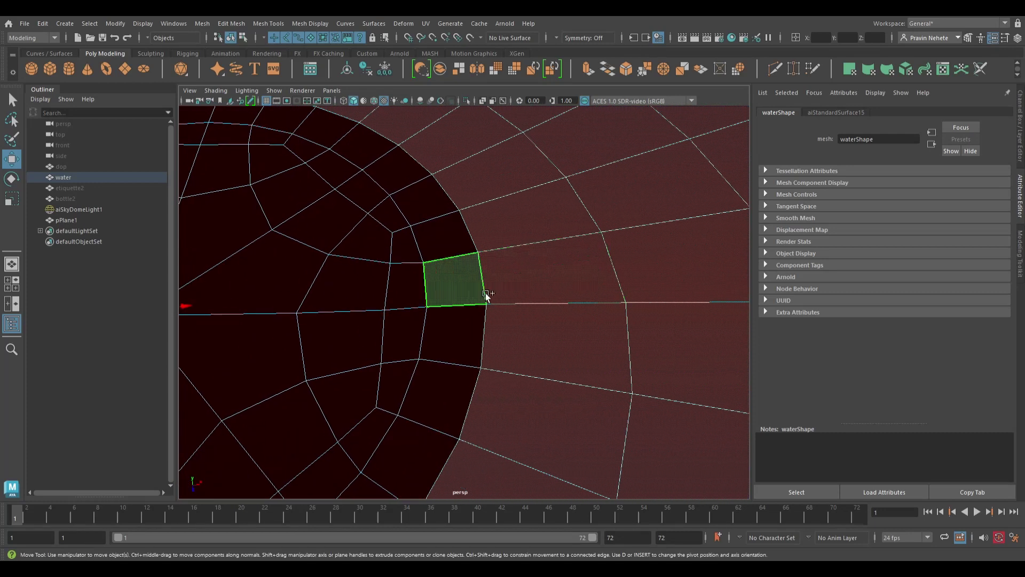
left_click(388, 149, "shift")
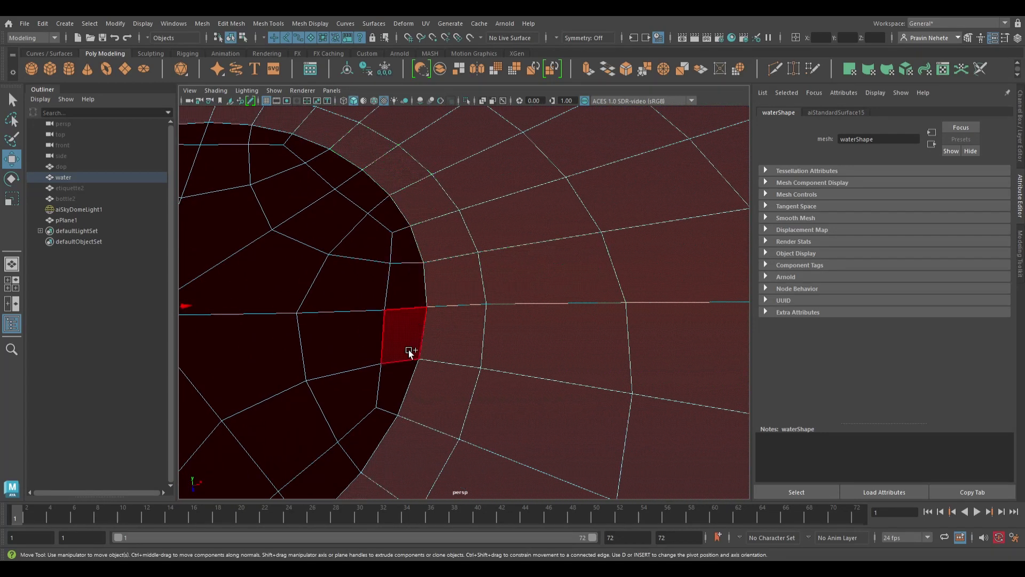
left_click(395, 222, "shift")
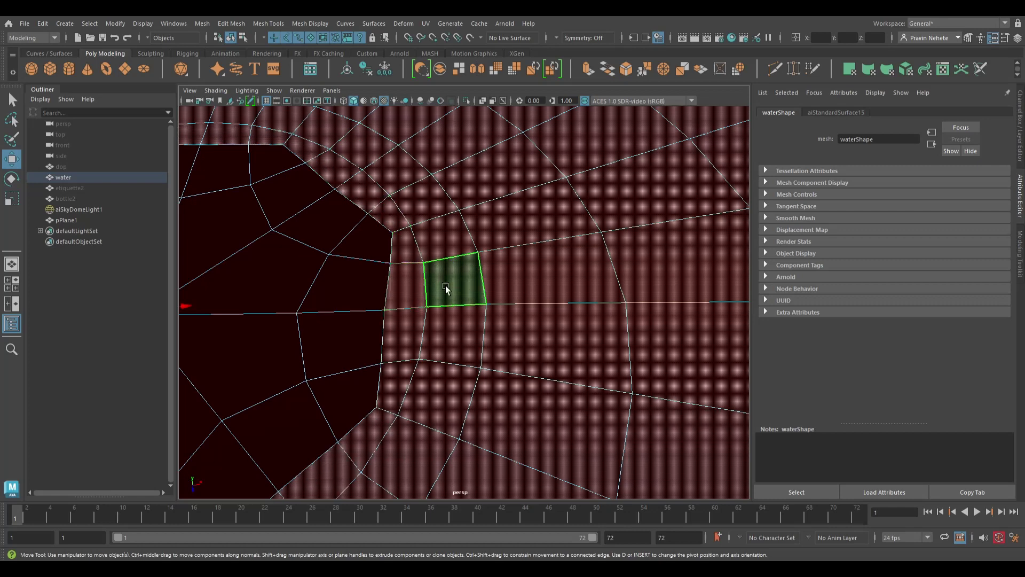
scroll(445, 285, "down", 5)
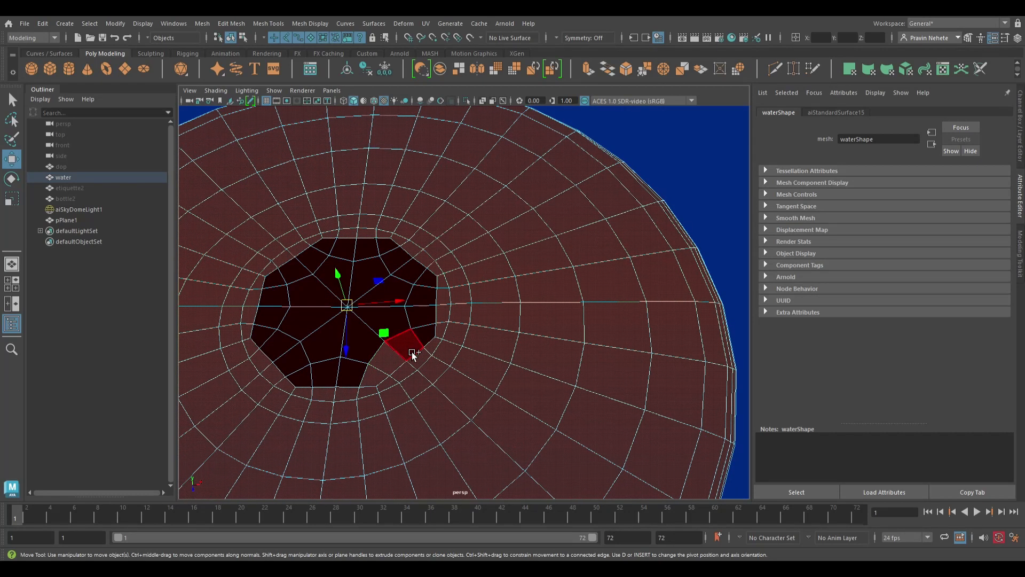
left_click(434, 339, "shift")
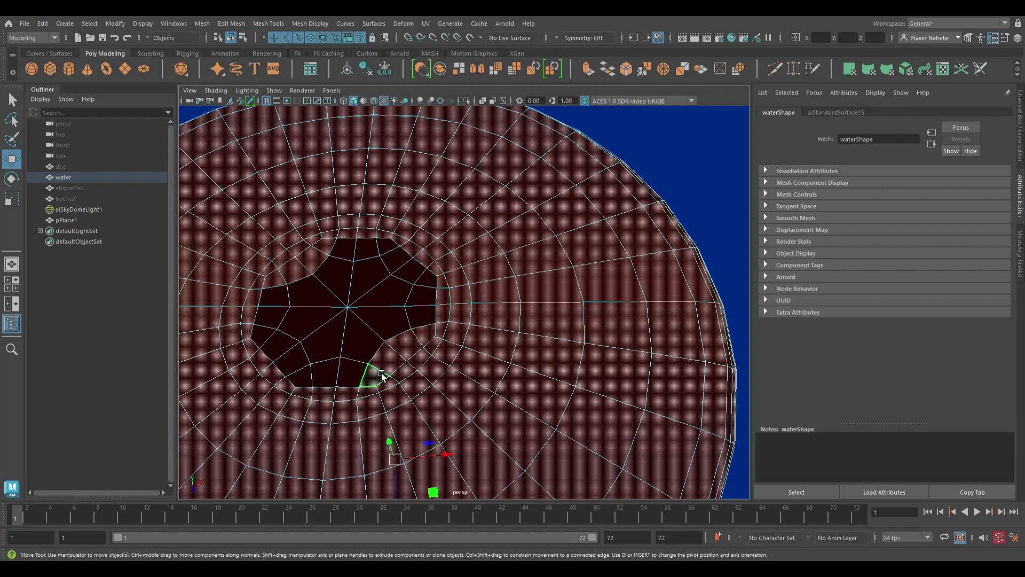
scroll(391, 392, "down", 5)
scroll(390, 392, "up", 5)
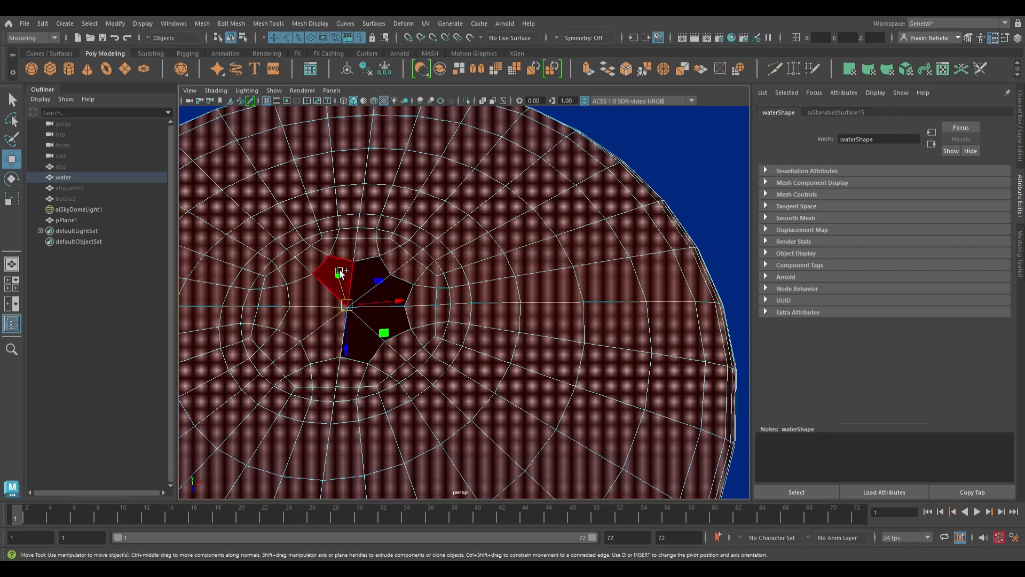
left_click(405, 289)
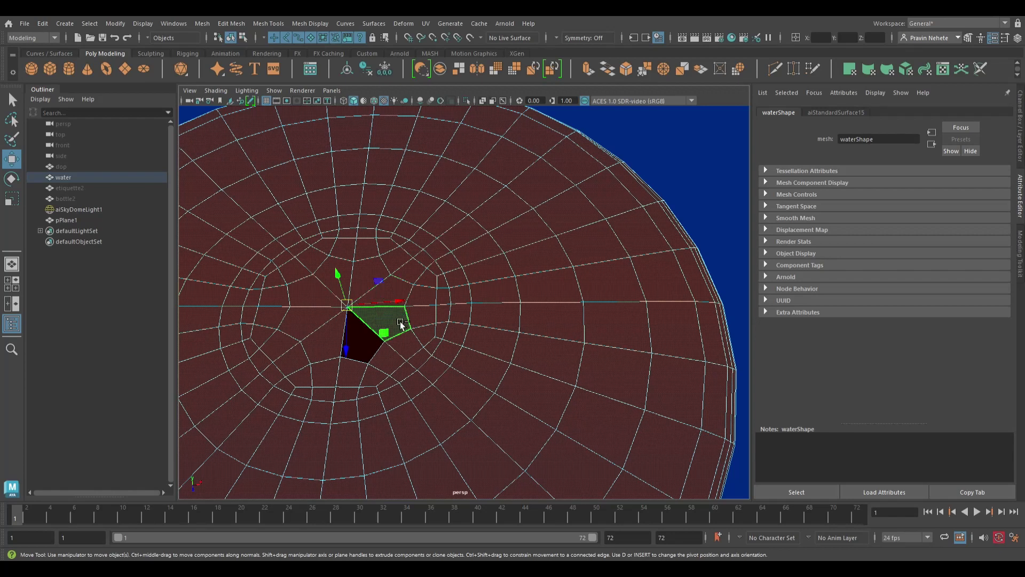
left_click(415, 374)
left_click_drag(415, 374, 479, 388, "alt")
scroll(501, 376, "up", 3)
scroll(501, 377, "down", 5)
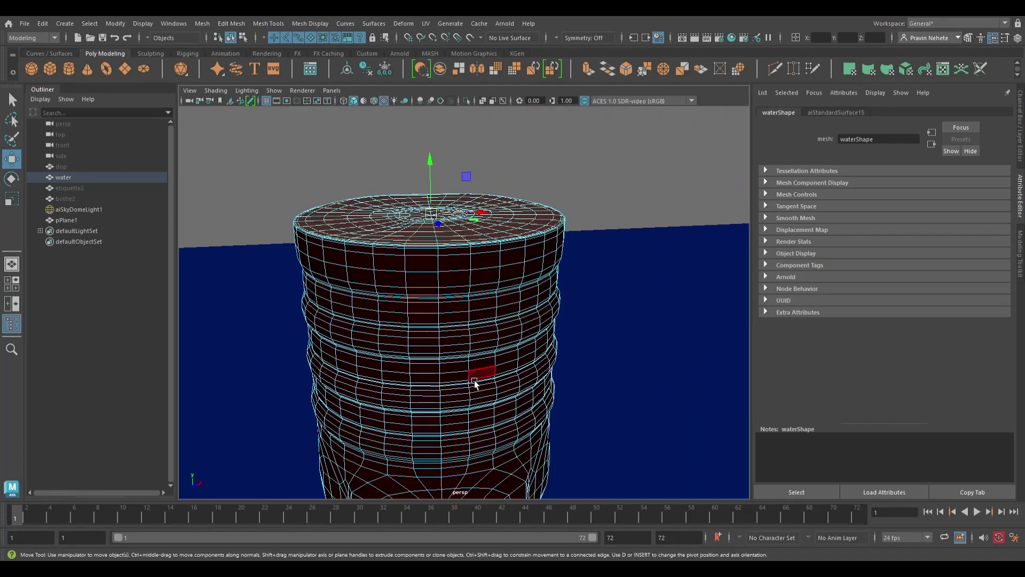
mouse_move(475, 377)
middle_mouse_down("alt")
mouse_move(588, 377)
mouse_move(466, 380)
middle_mouse_up("alt")
scroll(467, 381, "down", 5)
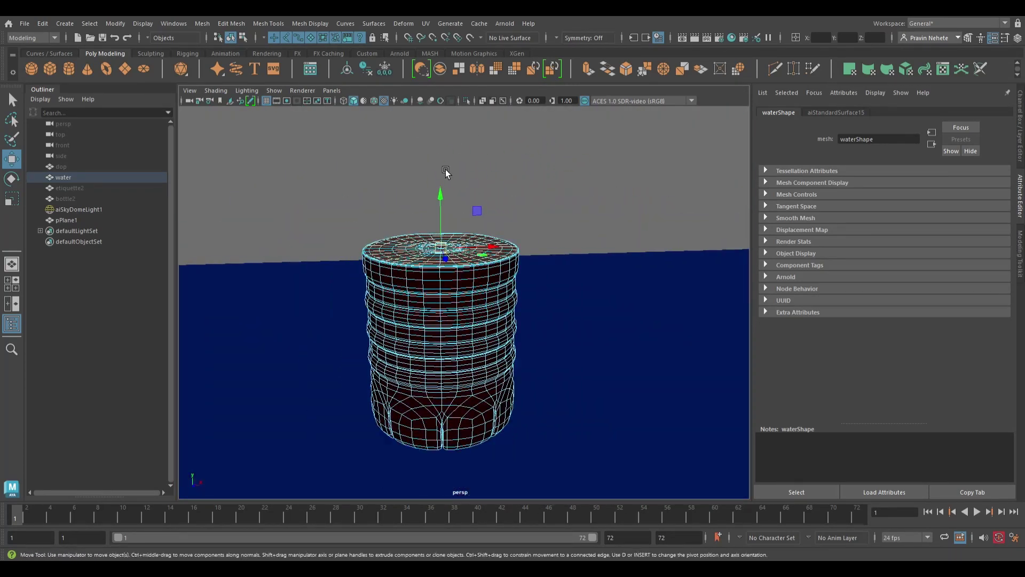
left_click_drag(448, 210, 452, 88)
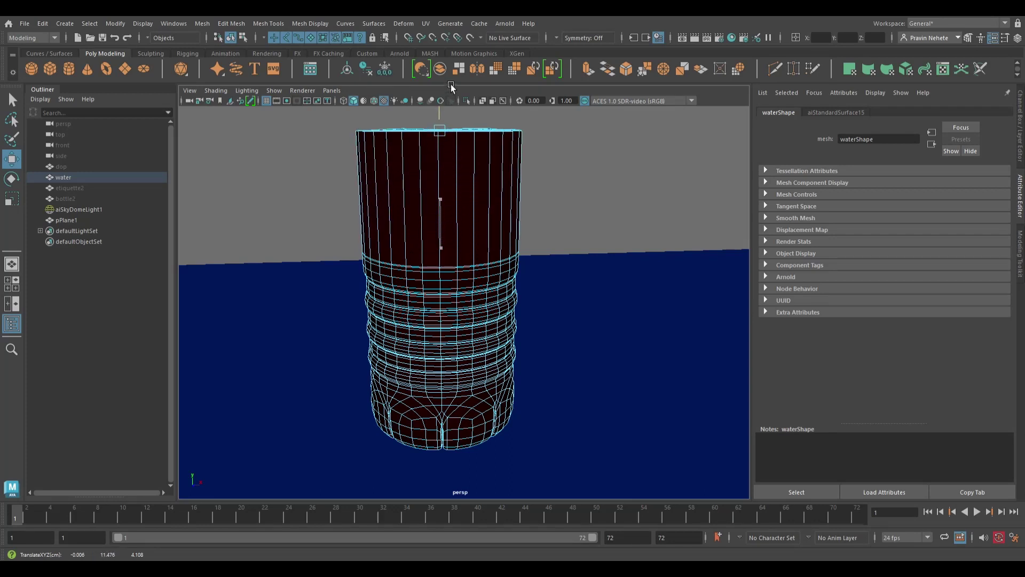
scroll(450, 131, "down", 4)
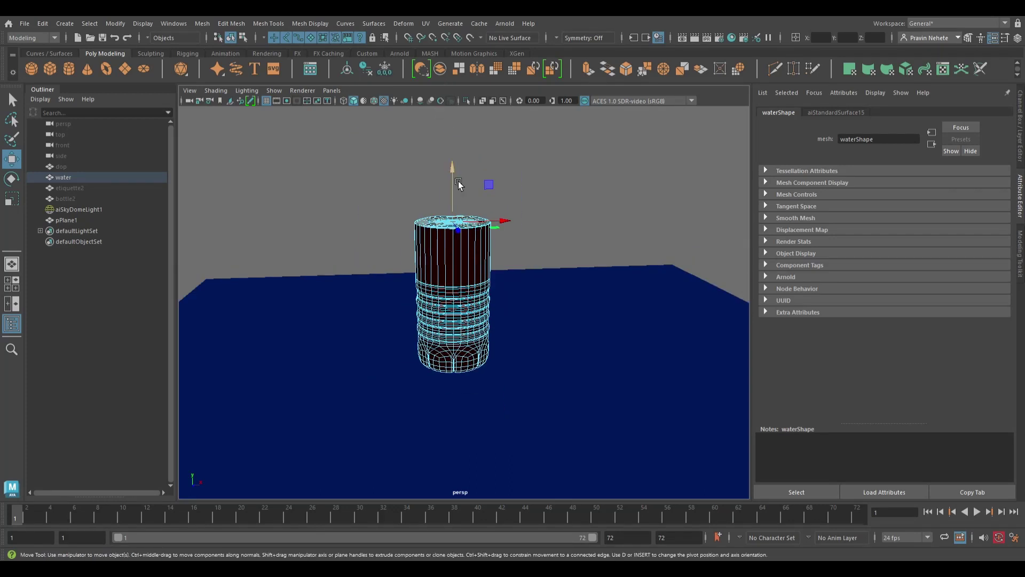
left_click_drag(459, 185, 464, 136)
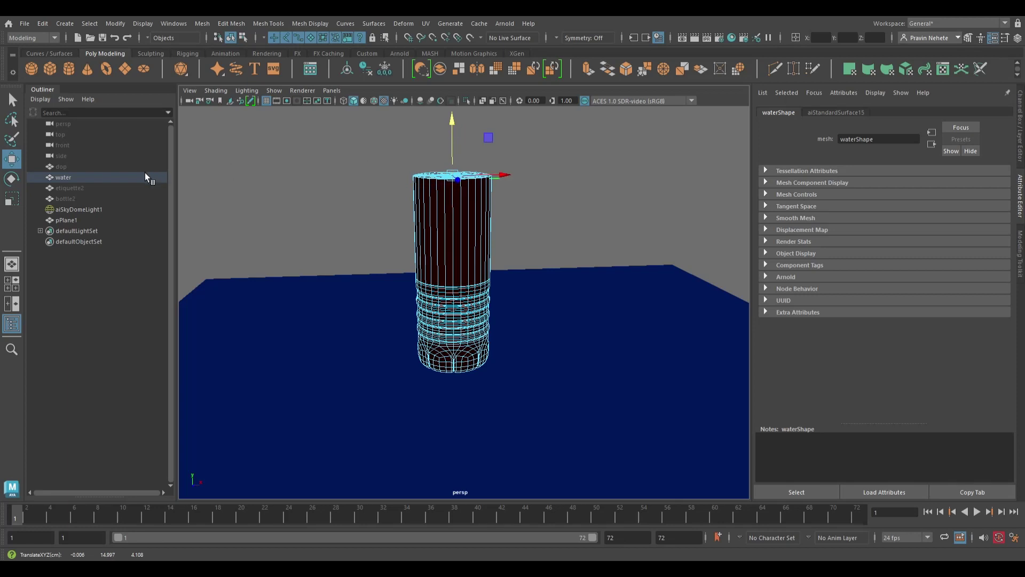
Unhide the cap dop, the label etiquette2 and the bottle2 shell from the Outliner
left_click(94, 166)
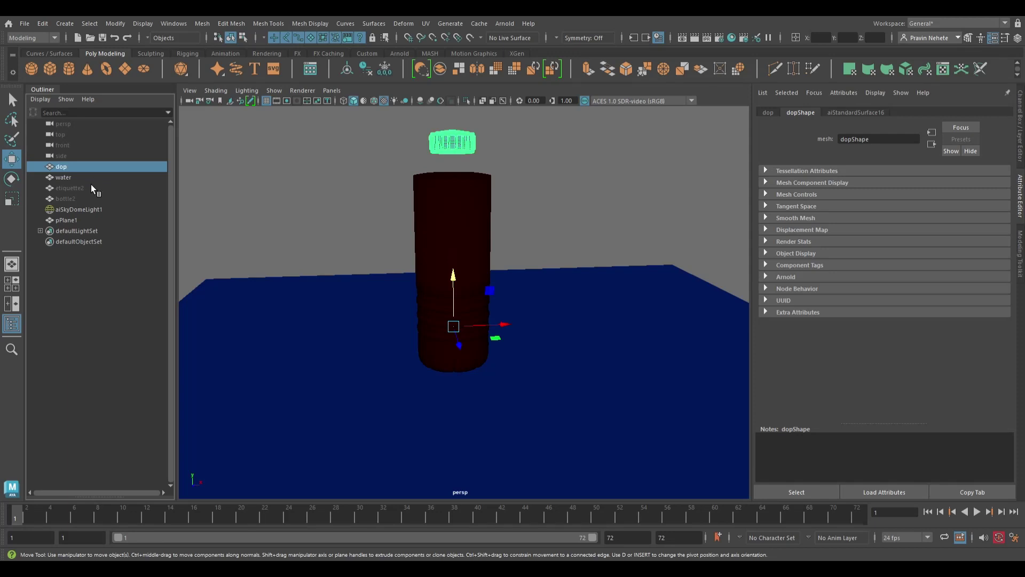
left_click(88, 188)
left_click(87, 198)
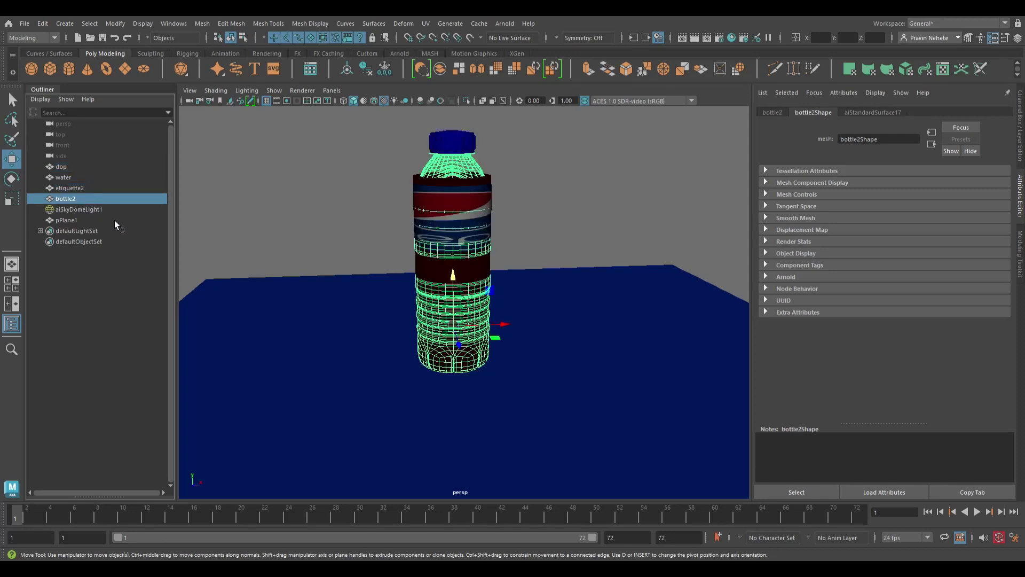
Move the Pepsi label etiquette2 down along Y onto the bottle's midsection
left_click(486, 219)
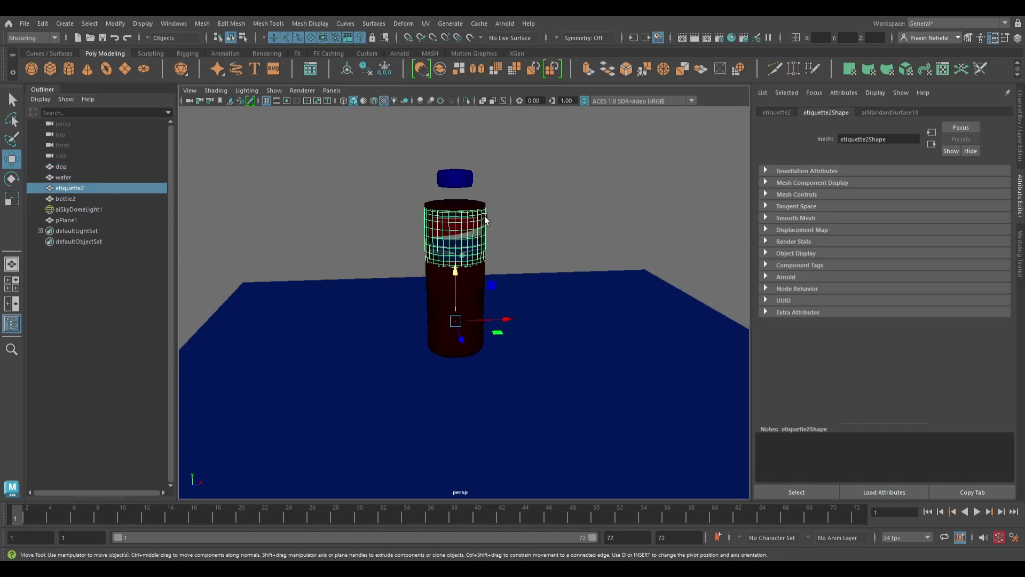
scroll(544, 274, "up", 3)
scroll(556, 332, "up", 3)
left_click(500, 310)
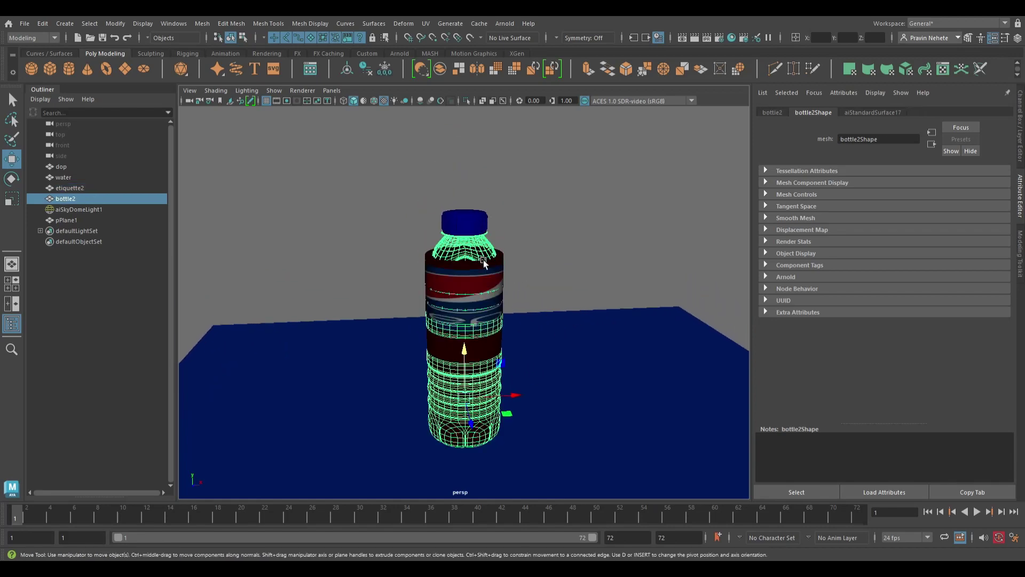
scroll(484, 262, "up", 1)
scroll(483, 262, "up", 3)
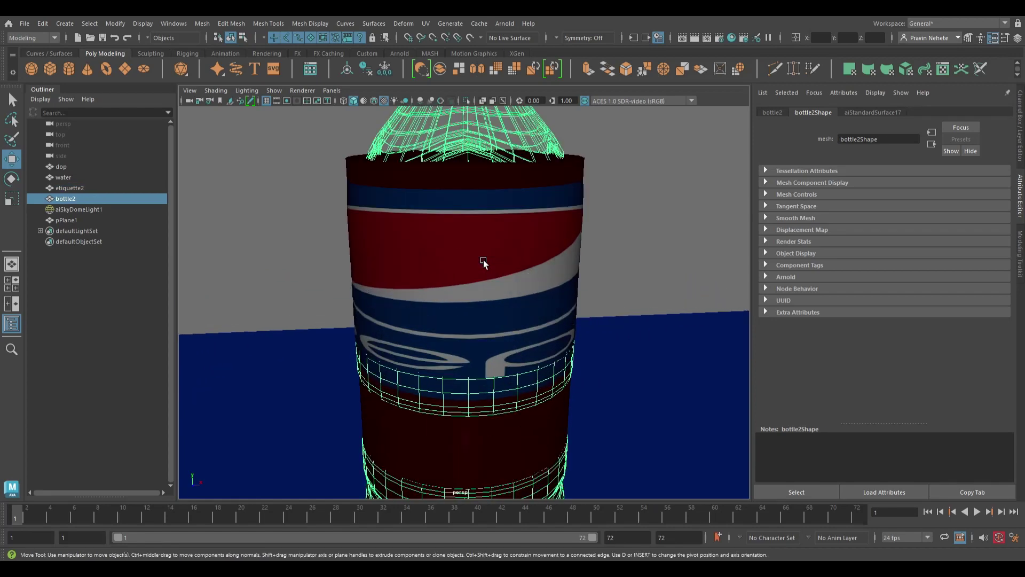
left_click(483, 262)
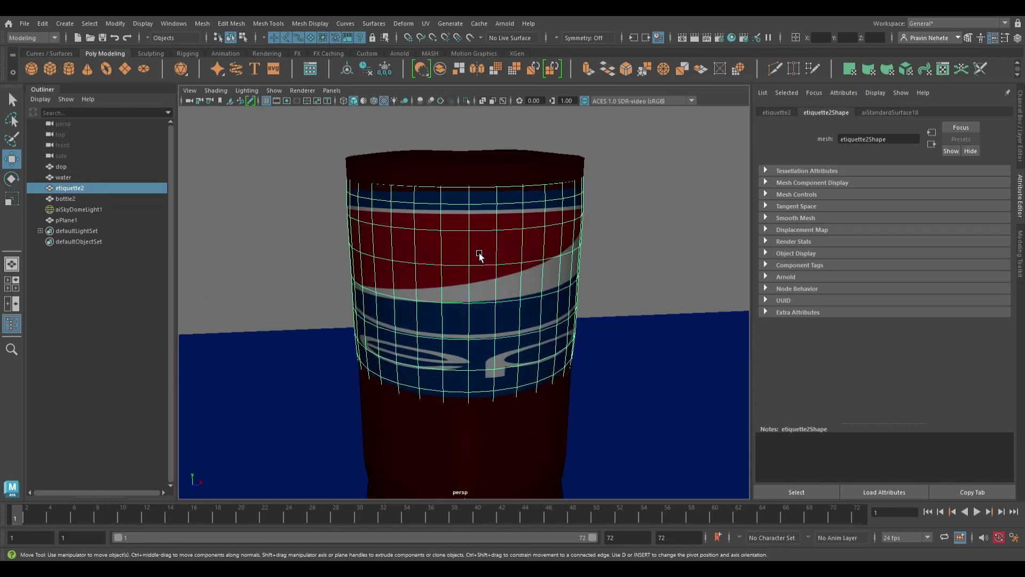
scroll(483, 238, "down", 5)
left_click_drag(475, 398, 475, 428)
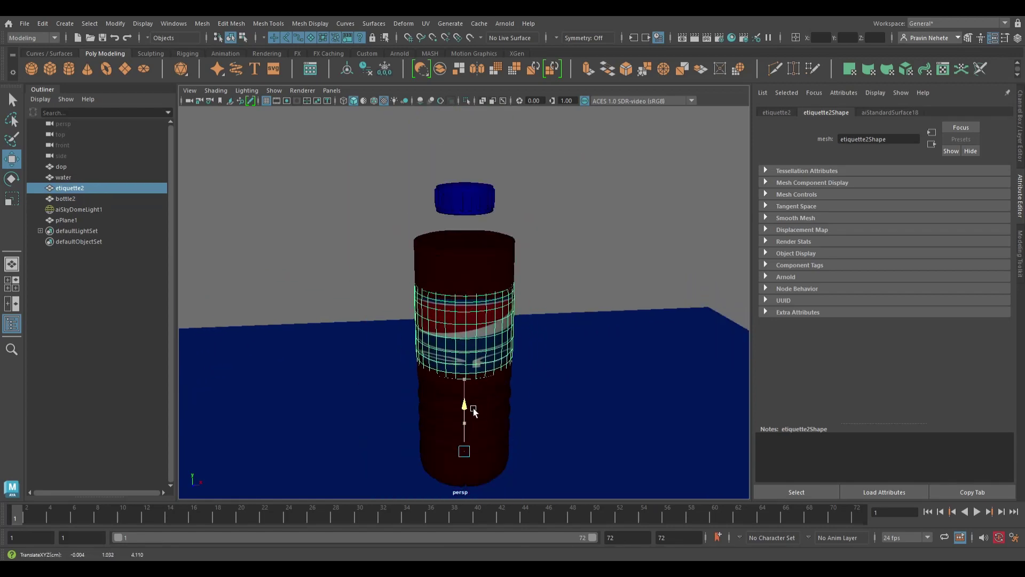
left_click(479, 264)
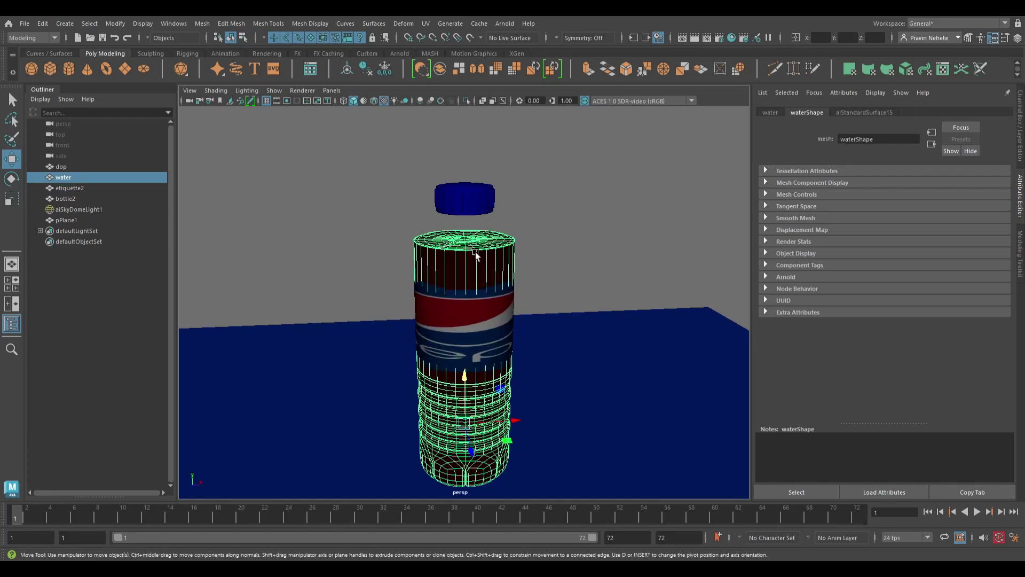
scroll(481, 267, "up", 1)
scroll(516, 286, "up", 3)
Inspect faces near the cola liquid top in face mode, then return to object mode
scroll(516, 285, "up", 3)
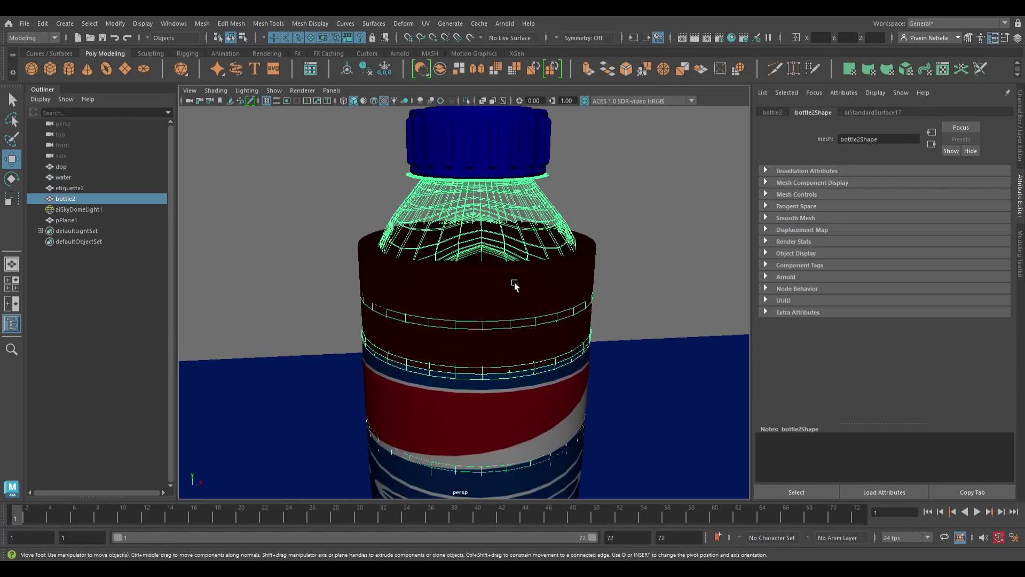
left_click(515, 286)
left_click_drag(516, 286, 490, 309, "alt")
scroll(489, 309, "up", 3)
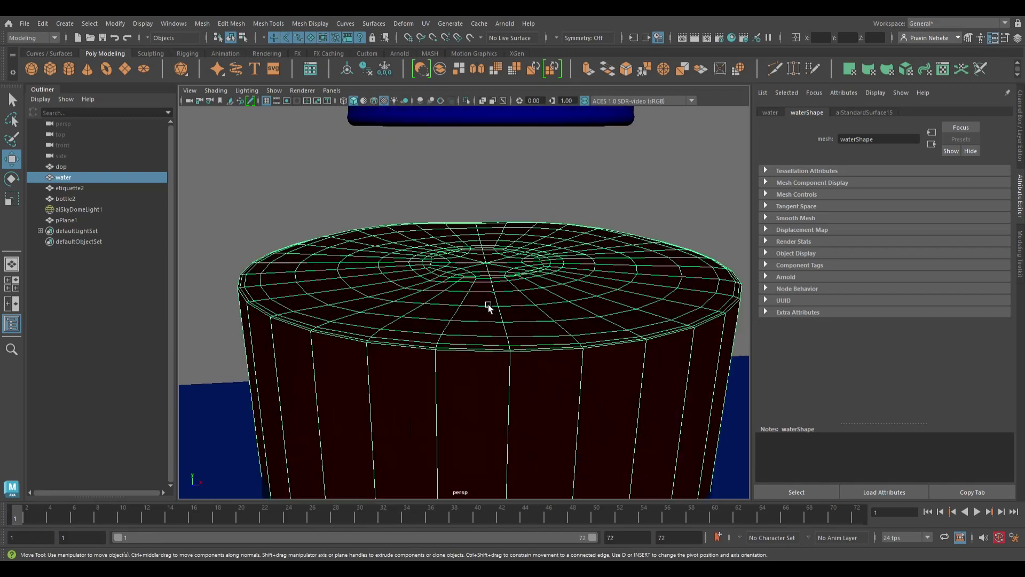
key("F11")
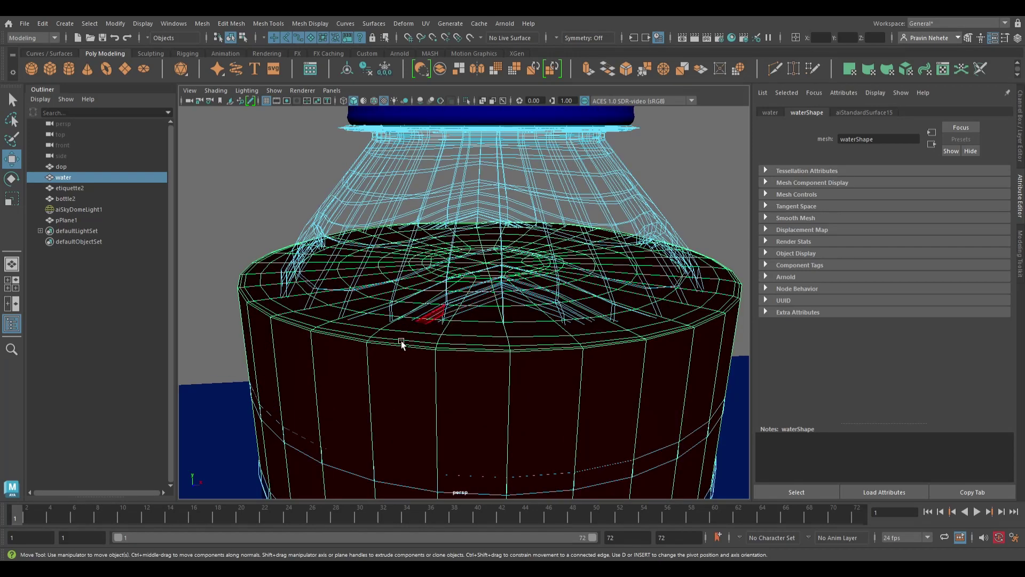
left_click(501, 346)
left_click(661, 349)
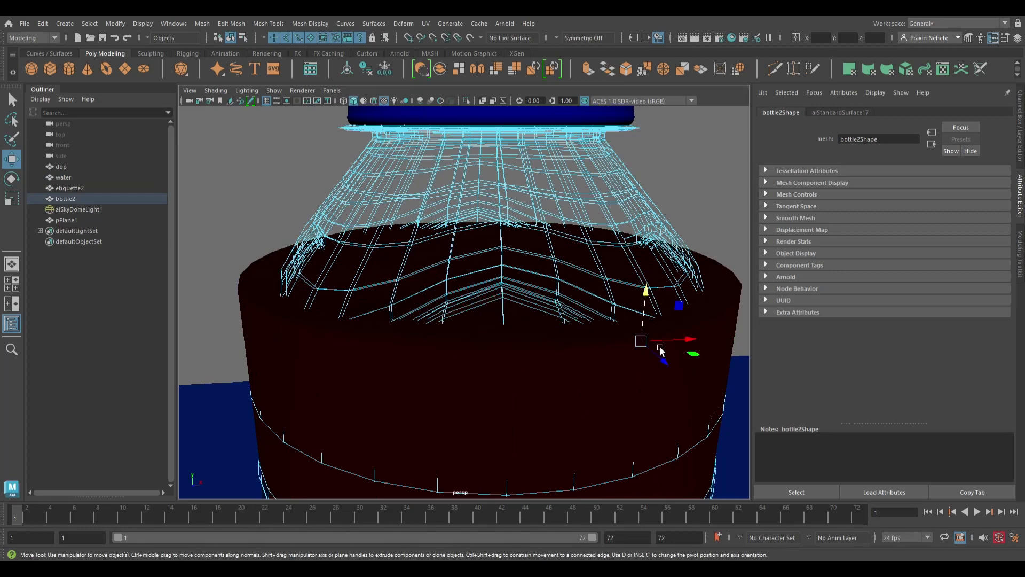
key("ctrl+z")
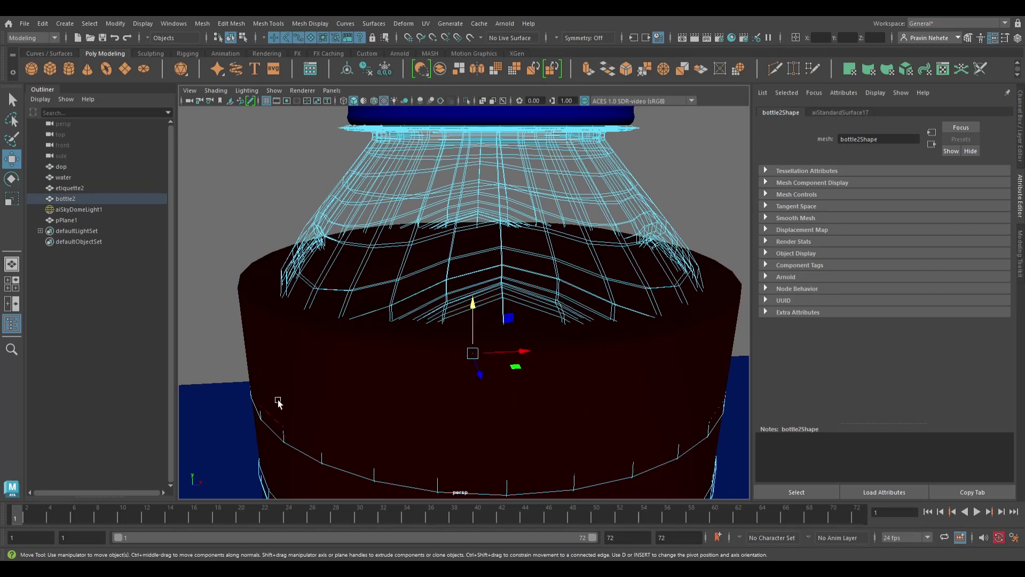
key("F8")
Hide the cap dop and the bottle2 shell, leaving the cola water mesh selected
scroll(351, 363, "down", 3)
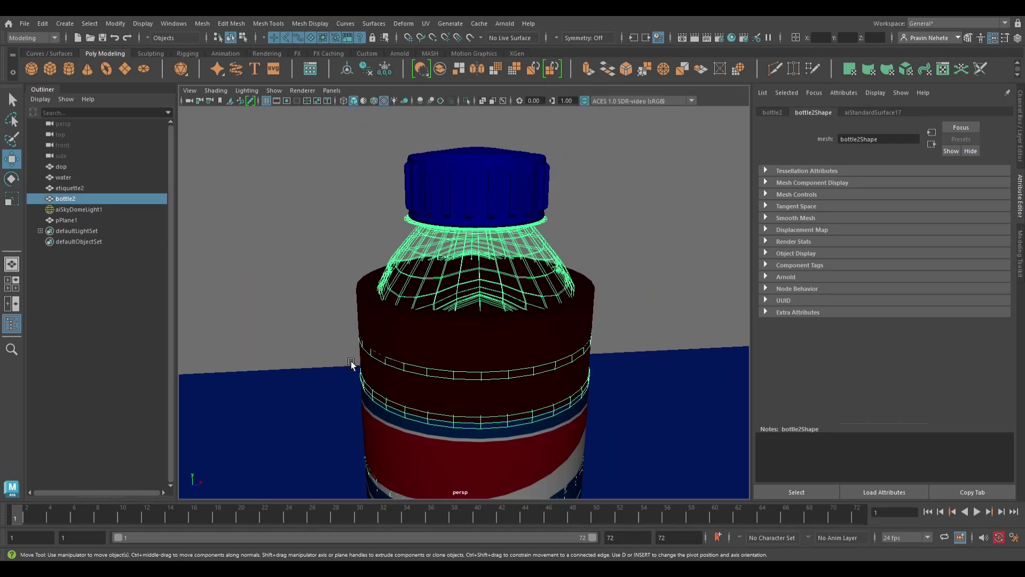
left_click(464, 404)
scroll(463, 406, "up", 5)
scroll(463, 406, "up", 5)
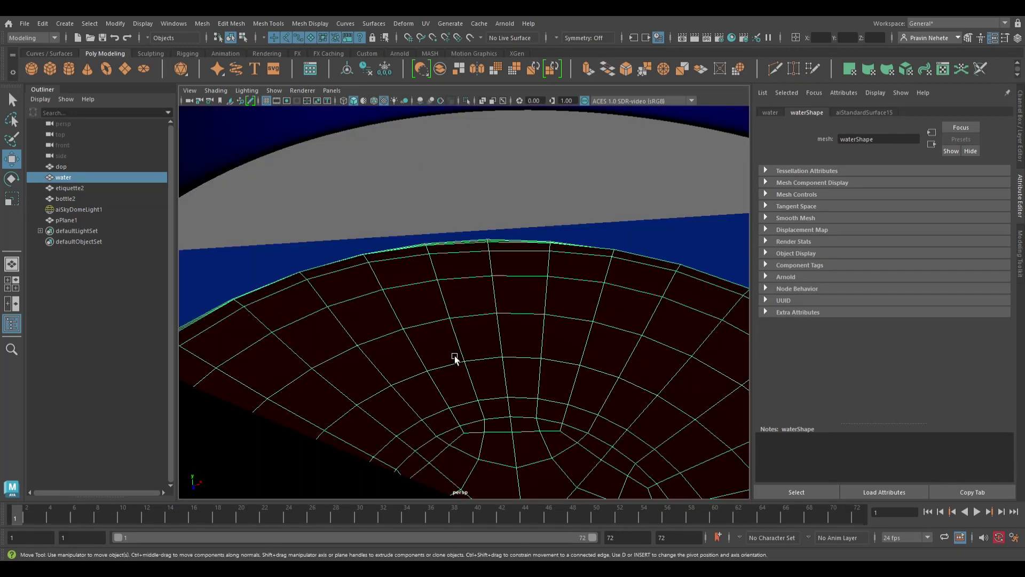
scroll(454, 358, "down", 5)
scroll(490, 352, "down", 3)
left_click(481, 259)
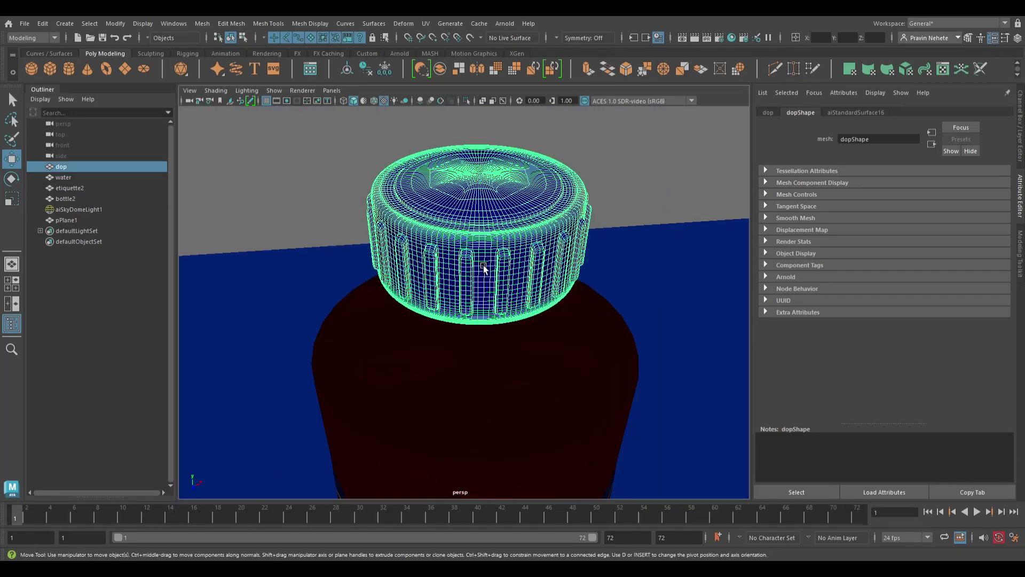
key("ctrl+h")
left_click(507, 328)
key("ctrl+h")
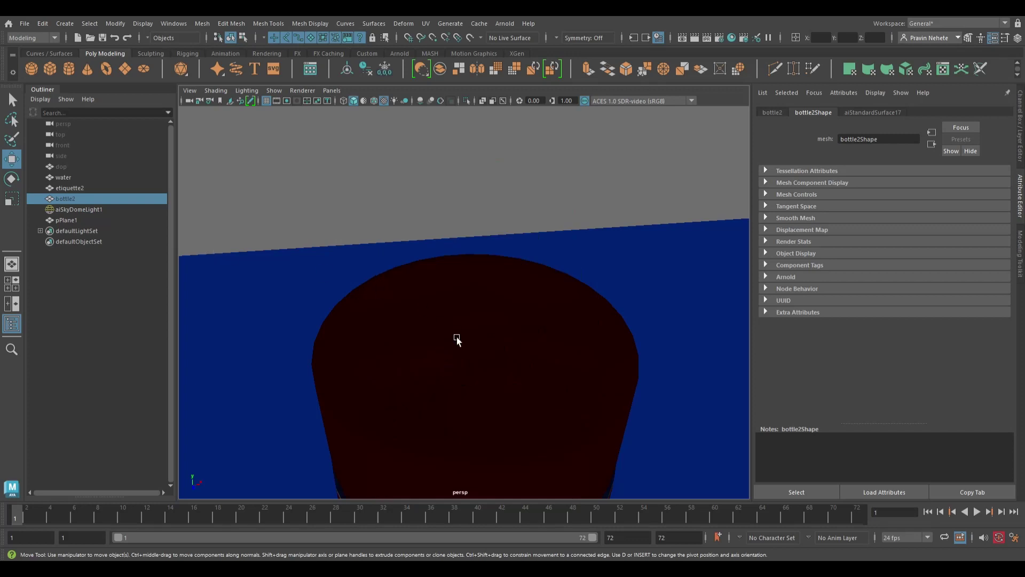
left_click(457, 339)
Scale the water mesh's top inward to about 0.788 so the cola tapers above the label
left_click(448, 291)
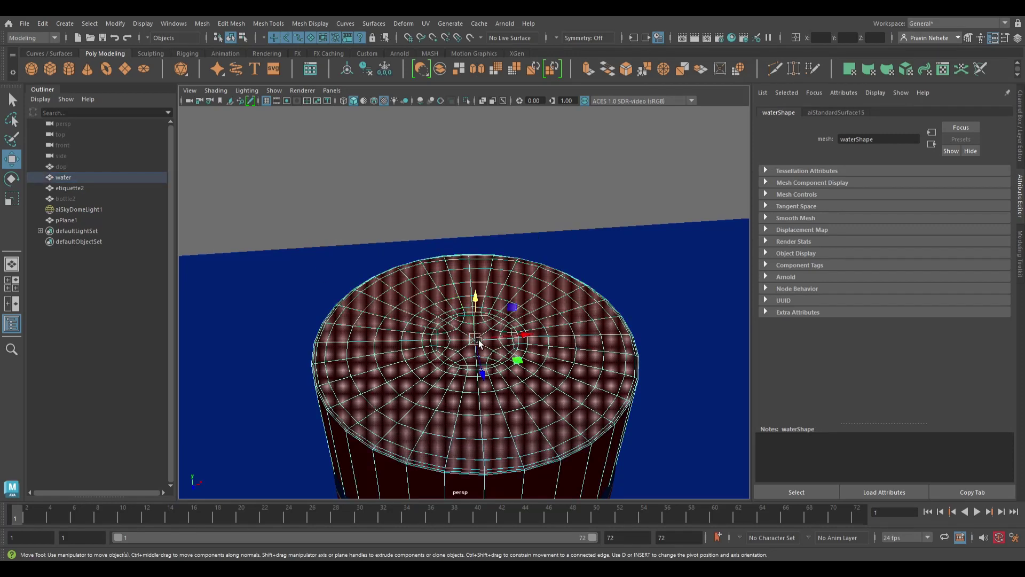
left_click_drag(521, 412, 515, 389, "alt")
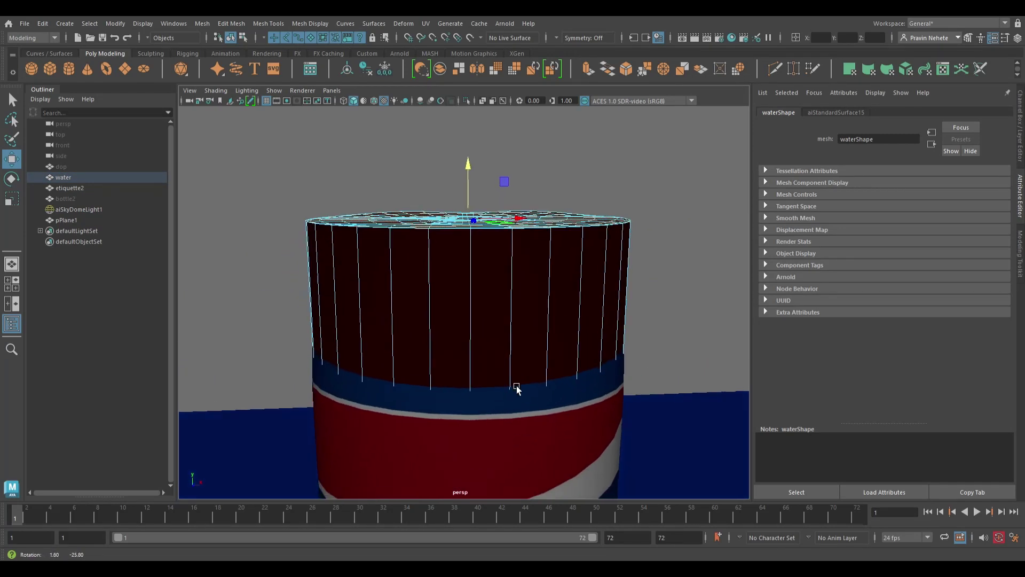
key("e")
key("r")
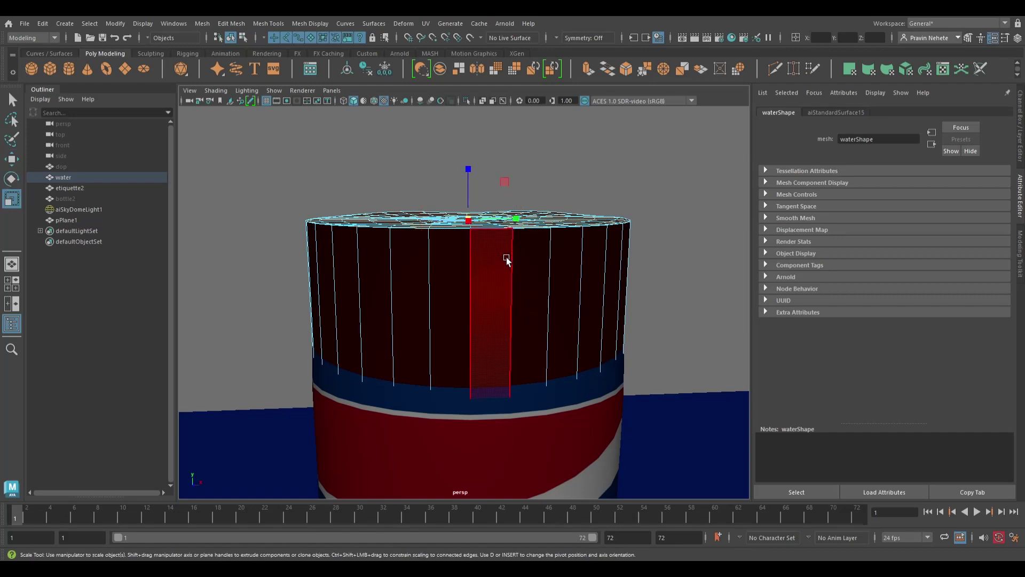
left_click_drag(511, 220, 511, 225)
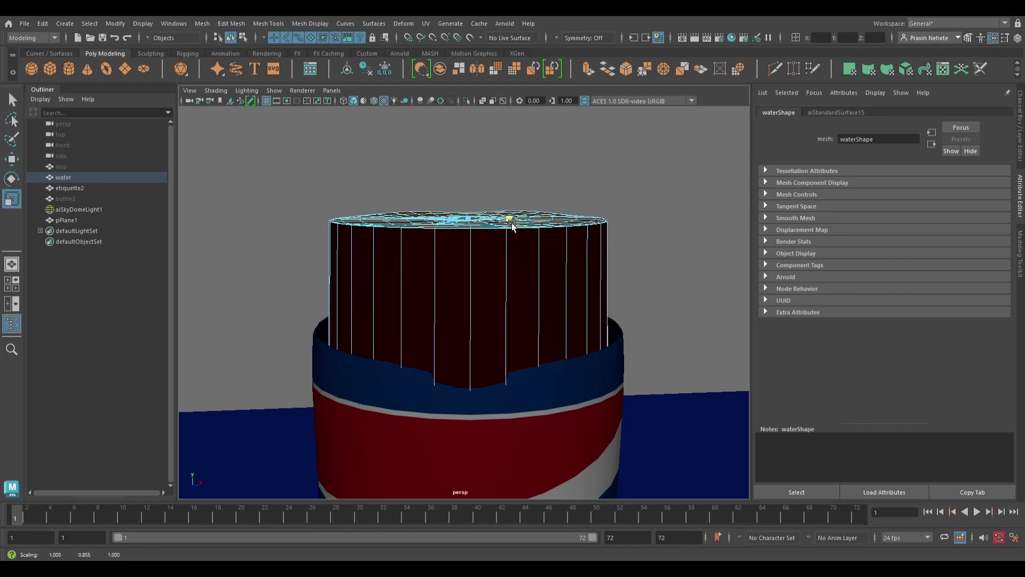
mouse_move(533, 279)
left_mouse_down("alt")
mouse_move(534, 318)
mouse_move(541, 313)
mouse_move(527, 316)
mouse_move(550, 313)
mouse_move(542, 306)
mouse_move(555, 344)
mouse_move(542, 321)
left_mouse_up("alt")
left_click_drag(534, 235, 221, 238)
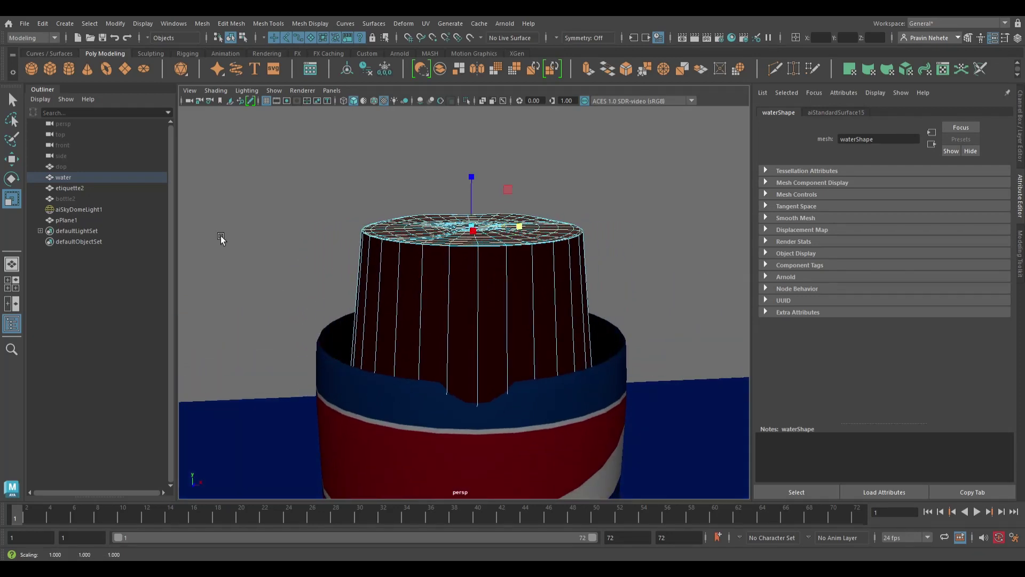
Unhide the bottle2 shell and the cap dop
key("w")
left_click(101, 199)
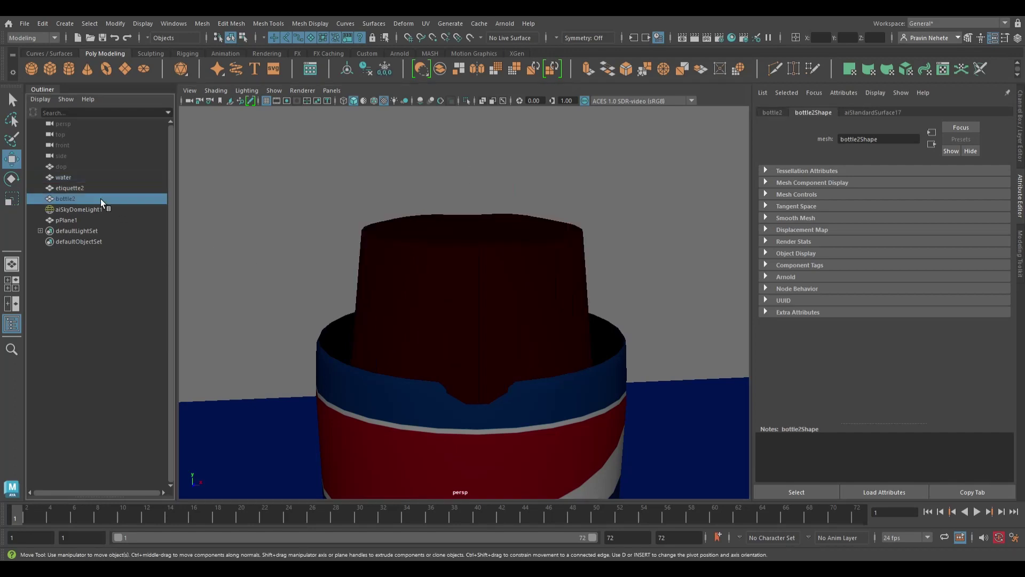
key("shift+h")
left_click(534, 279)
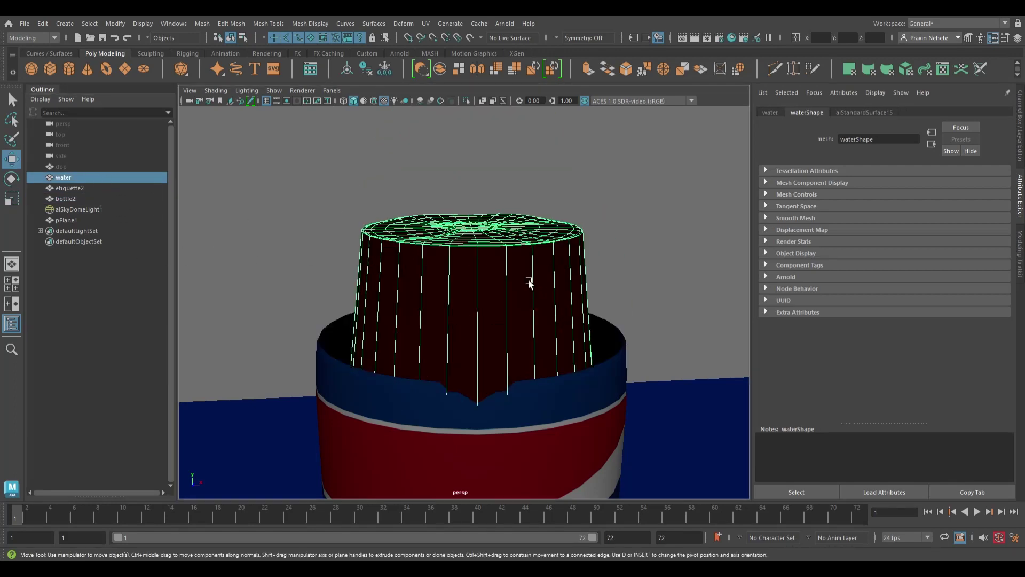
left_click(524, 434)
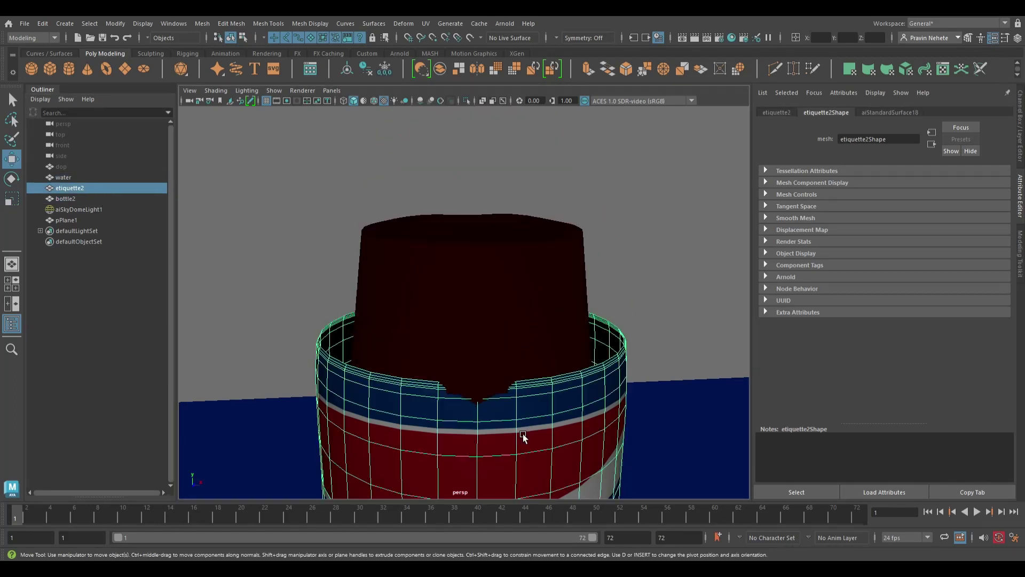
left_click(79, 167)
key("shift+h")
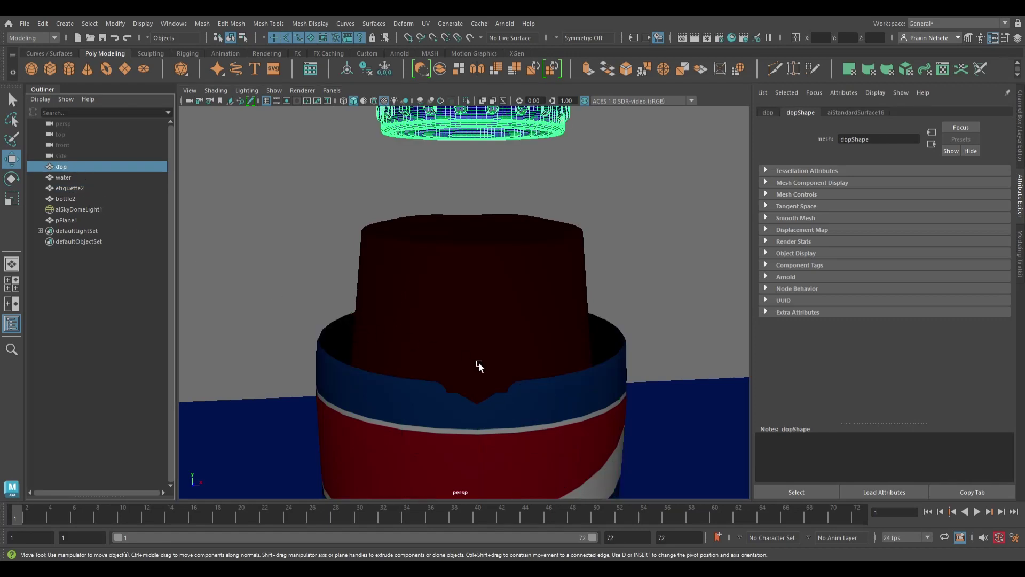
Nudge the etiquette2 label slightly on the bottle with the Move tool
left_click(479, 366)
scroll(475, 351, "down", 5)
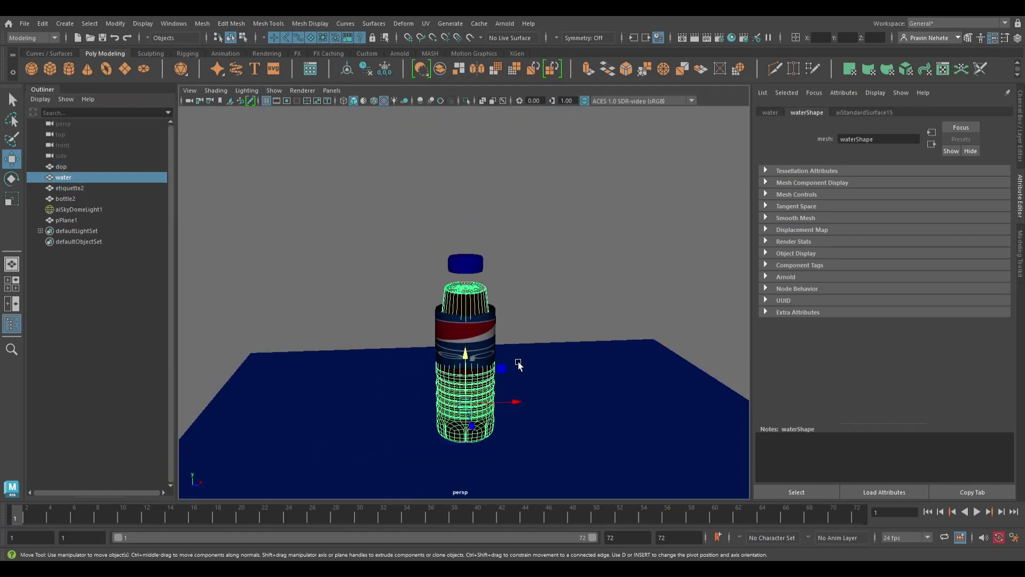
scroll(534, 378, "up", 3)
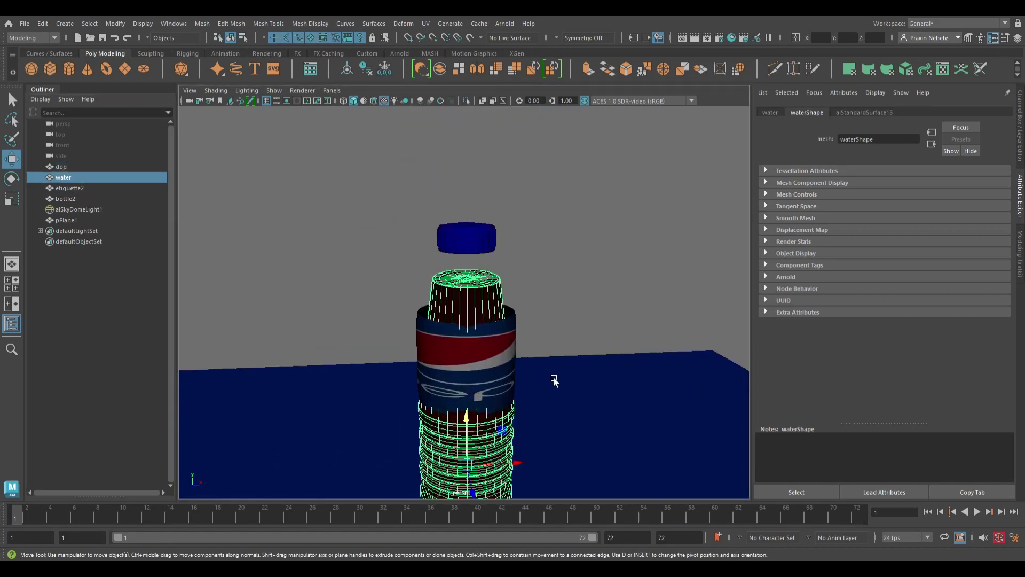
left_click_drag(499, 390, 543, 380, "alt")
left_click(535, 354)
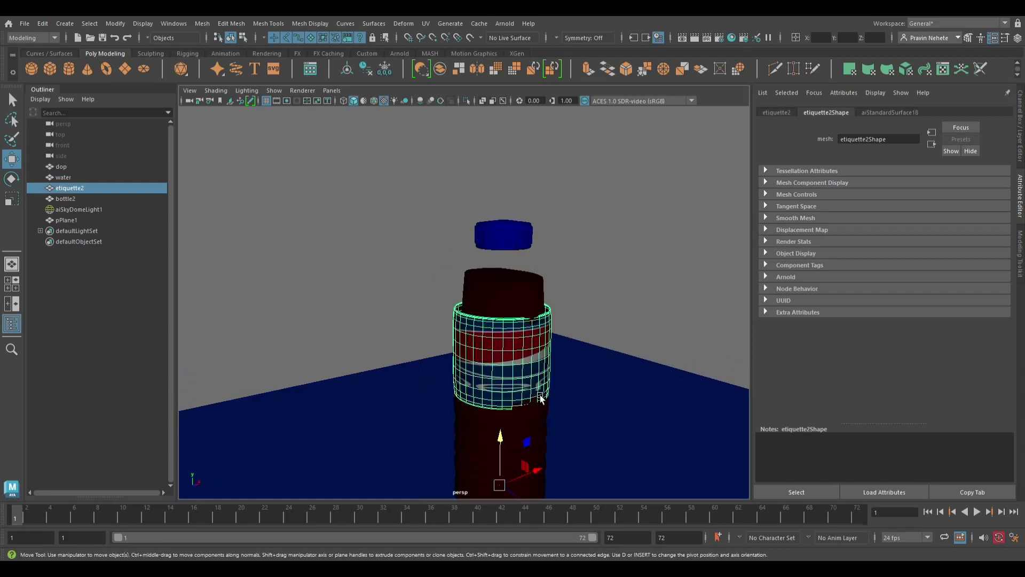
left_click_drag(525, 503, 527, 499)
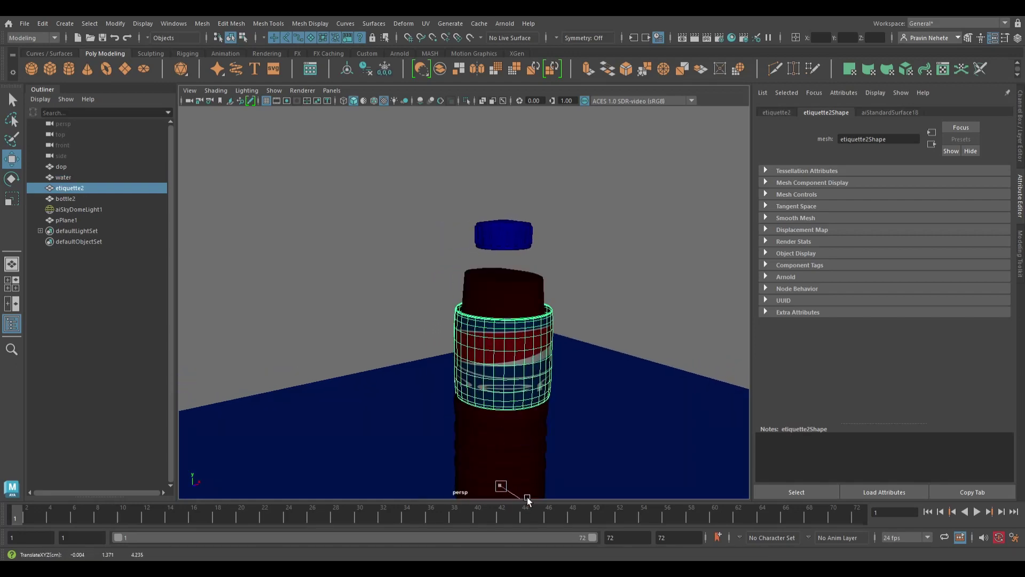
Select the water mesh and tumble the view down onto its top inside the bottle
left_click(531, 299)
scroll(560, 309, "up", 5)
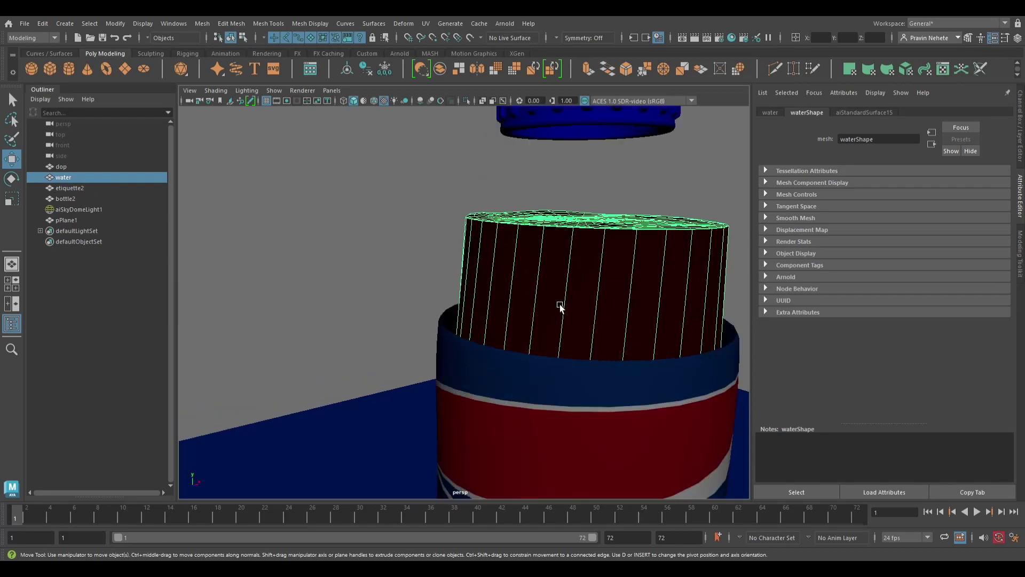
left_click_drag(560, 309, 481, 352, "alt")
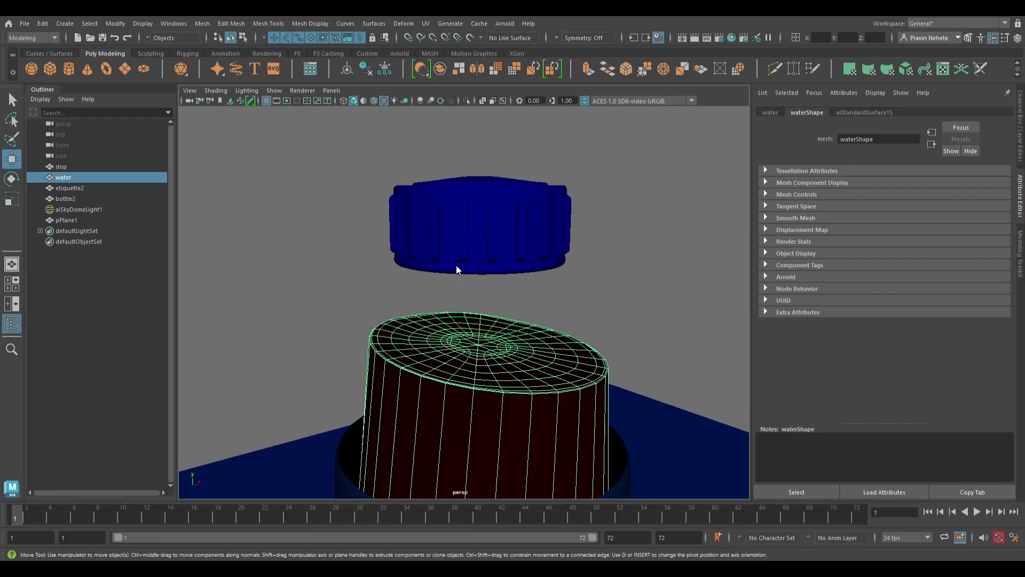
scroll(492, 371, "up", 3)
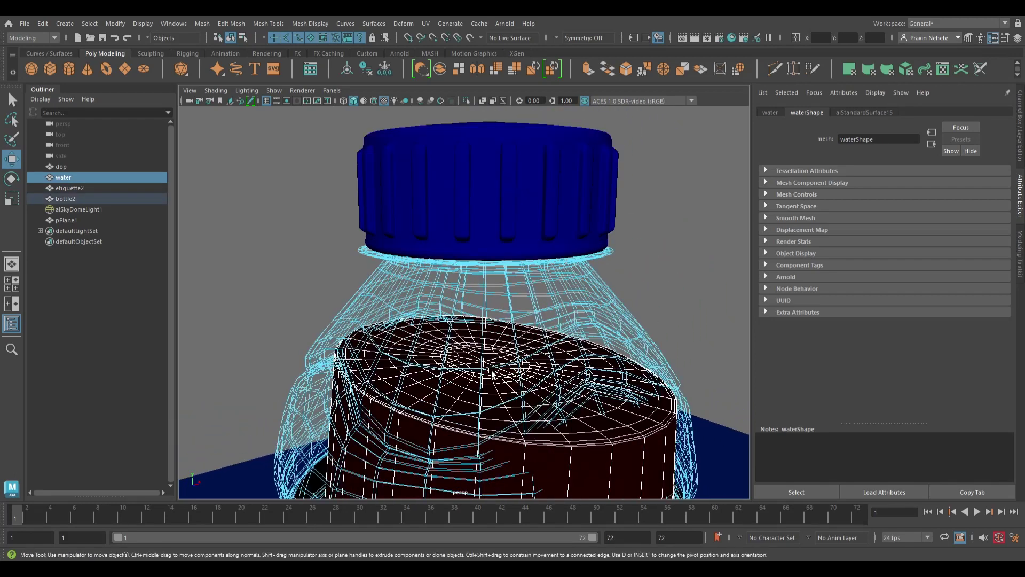
scroll(492, 372, "up", 5)
scroll(434, 372, "up", 3)
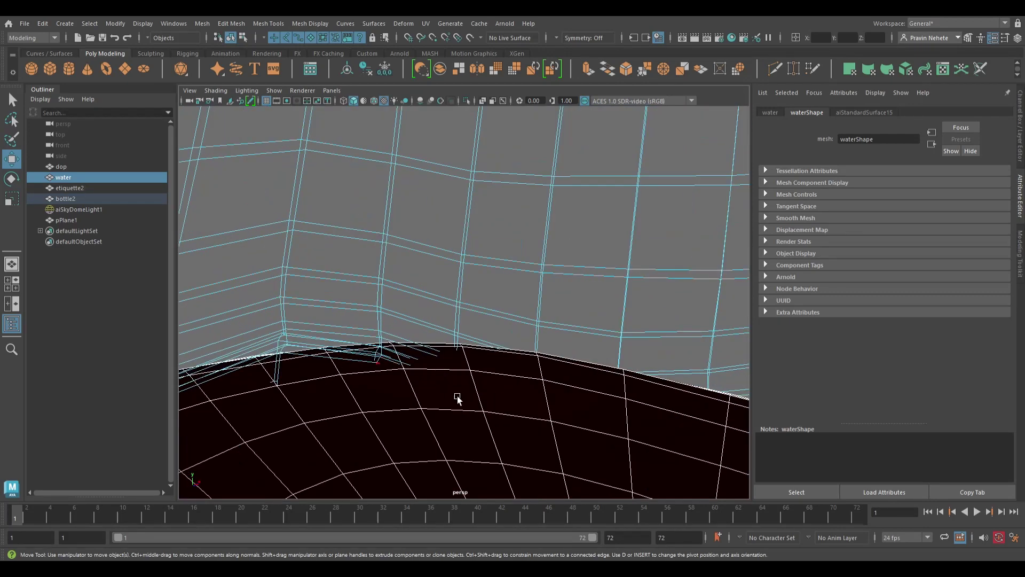
Frame bottle2 in the viewport and pick bottle2 and water in the Outliner
left_click(460, 396)
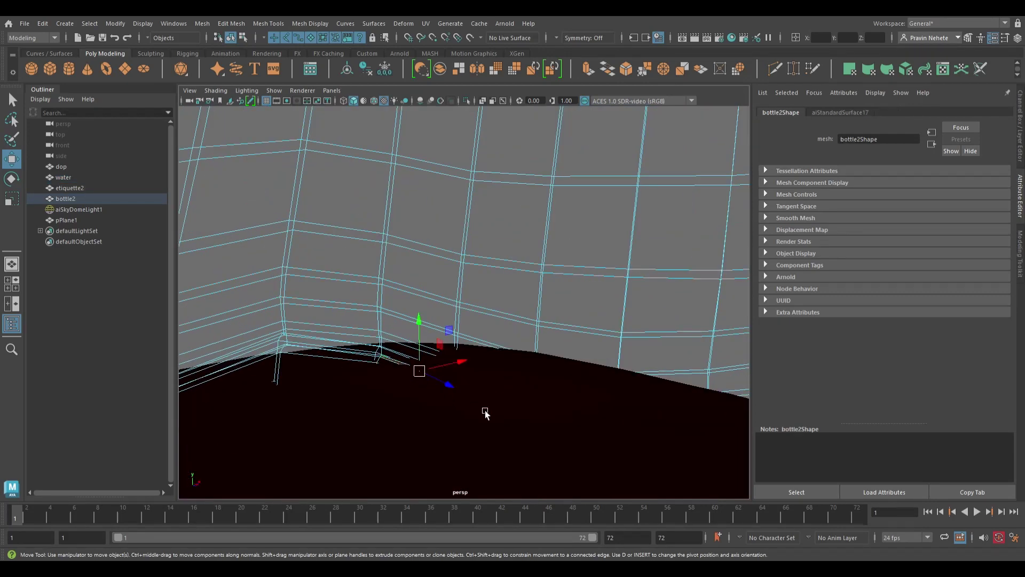
key("f")
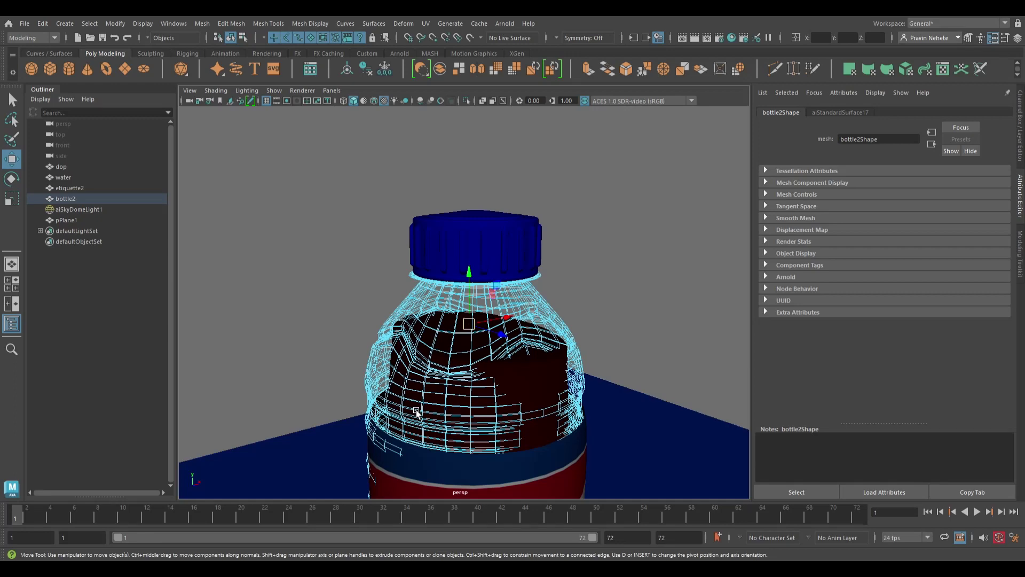
key("F11")
key("F8")
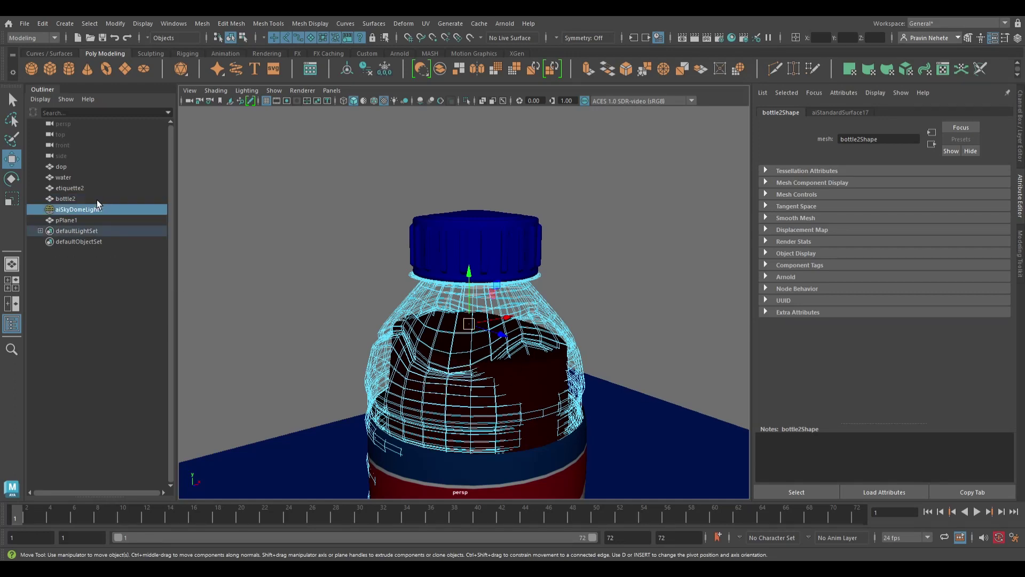
left_click(97, 201)
left_click(92, 178)
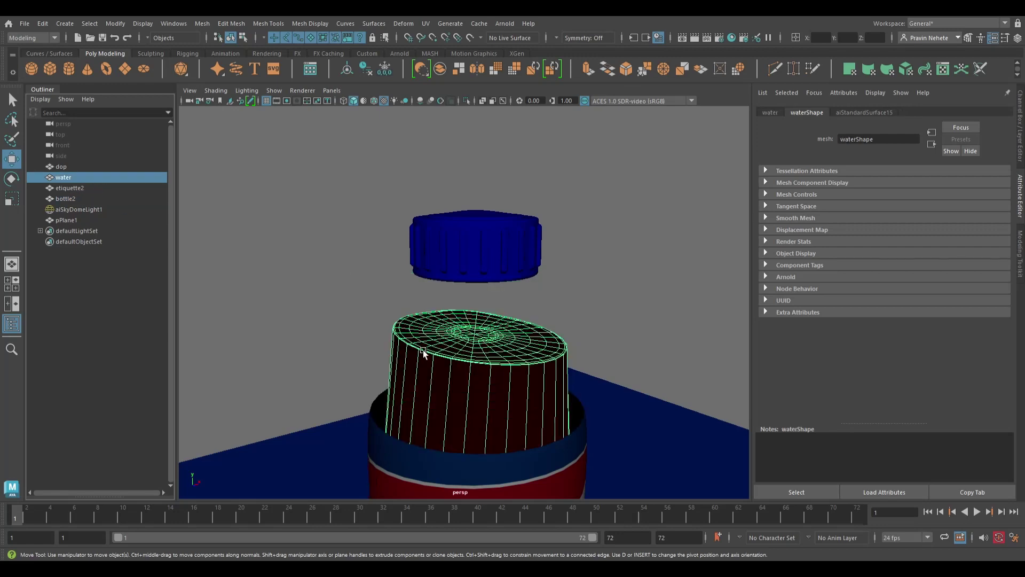
scroll(528, 399, "up", 3)
scroll(527, 399, "up", 3)
scroll(431, 270, "up", 2)
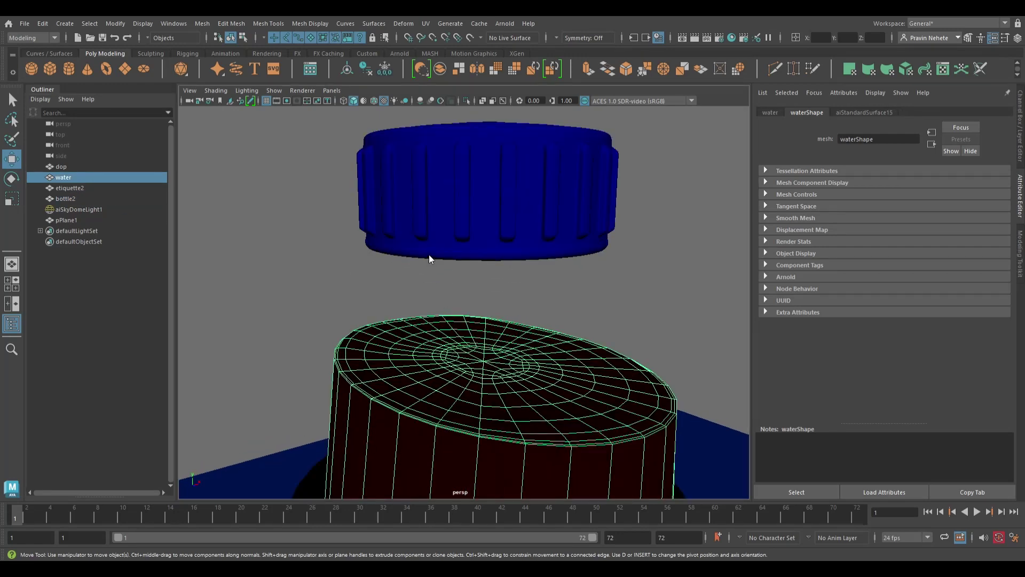
Hide bottle2 with Ctrl+H, clear the selection and view the bottle from the front
left_click(466, 294, "shift")
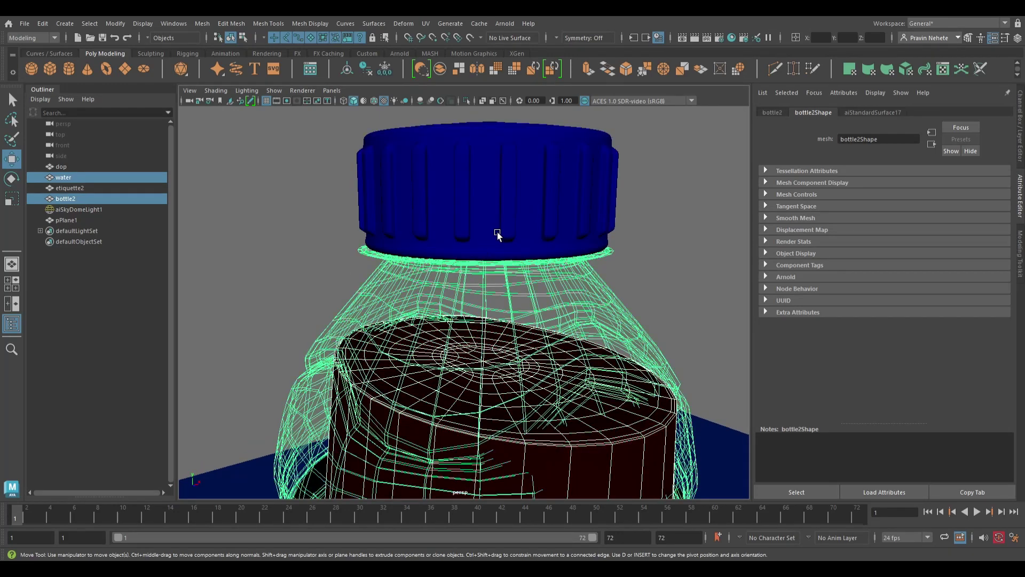
left_click(95, 181)
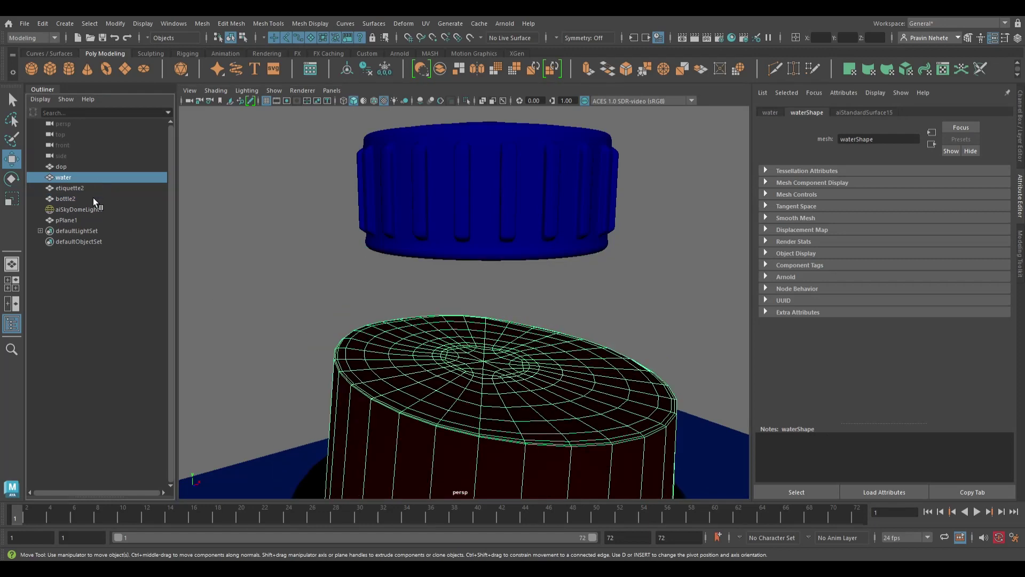
left_click(93, 198)
key("ctrl+h")
left_click(441, 401)
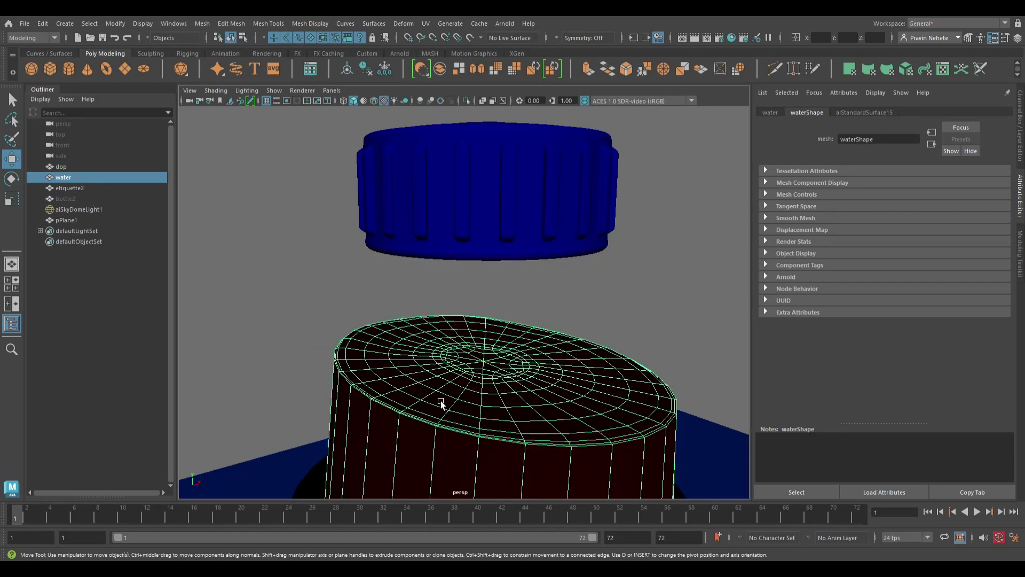
left_click(348, 228)
mouse_move(367, 264)
left_mouse_down("alt")
mouse_move(412, 359)
mouse_move(443, 344)
mouse_move(447, 370)
mouse_move(341, 286)
mouse_move(419, 288)
mouse_move(344, 296)
left_mouse_up("alt")
scroll(443, 344, "down", 3)
Tilt the water mesh slightly with the Rotate tool
left_click(460, 342)
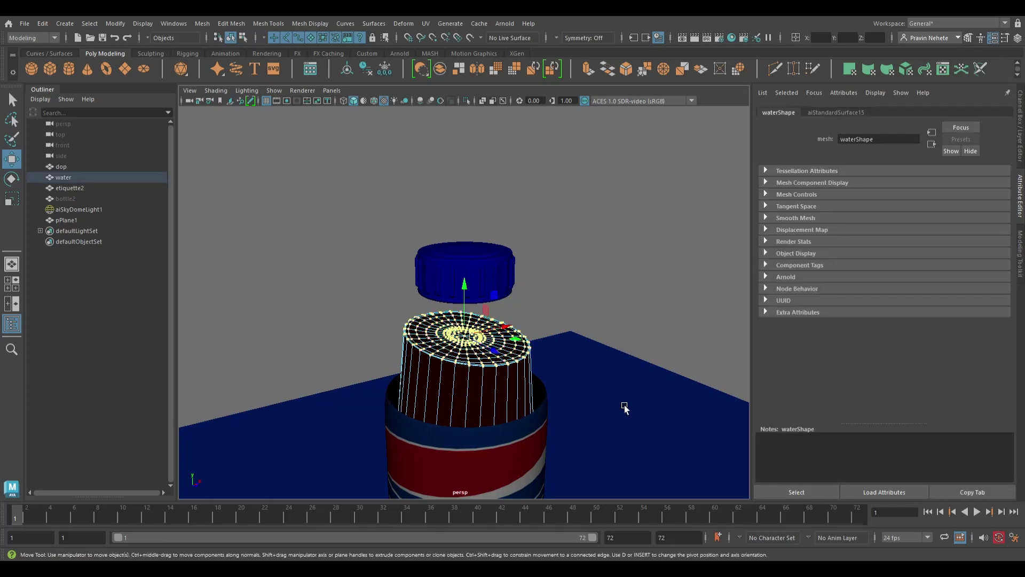
key("e")
mouse_move(486, 334)
left_mouse_down()
mouse_move(494, 341)
mouse_move(480, 340)
mouse_move(550, 320)
left_mouse_up()
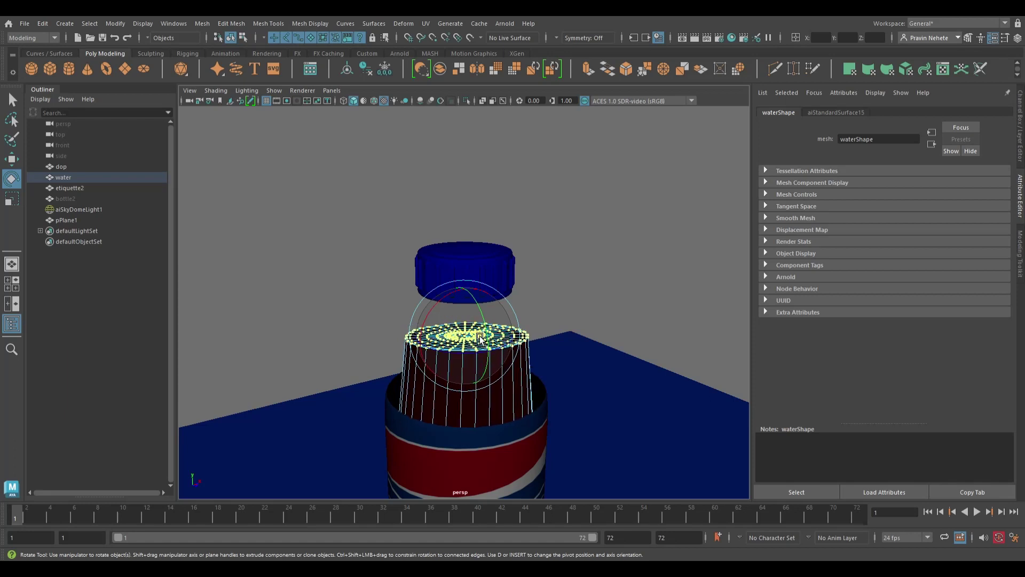
key("w")
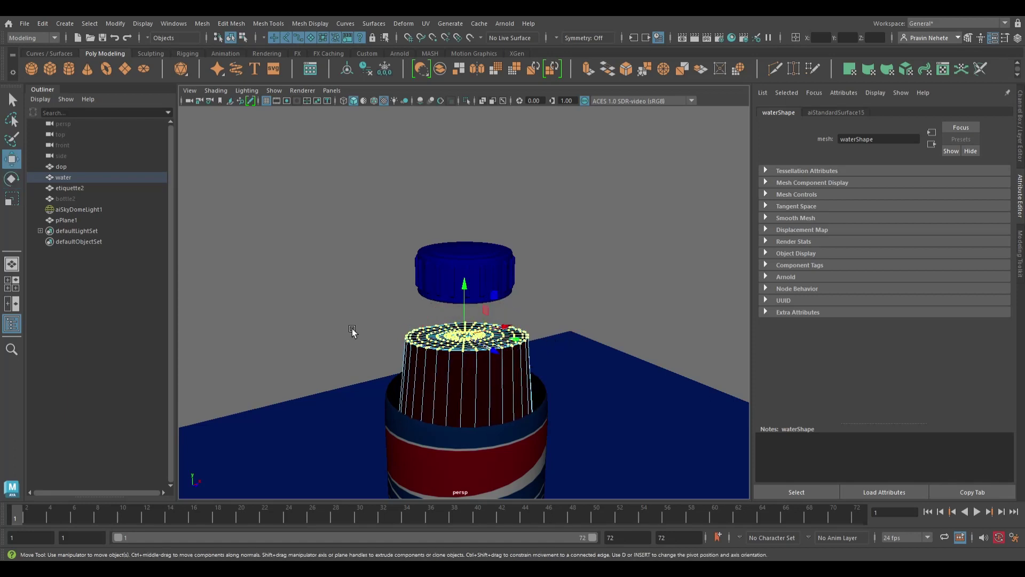
left_click(299, 319)
key("Up")
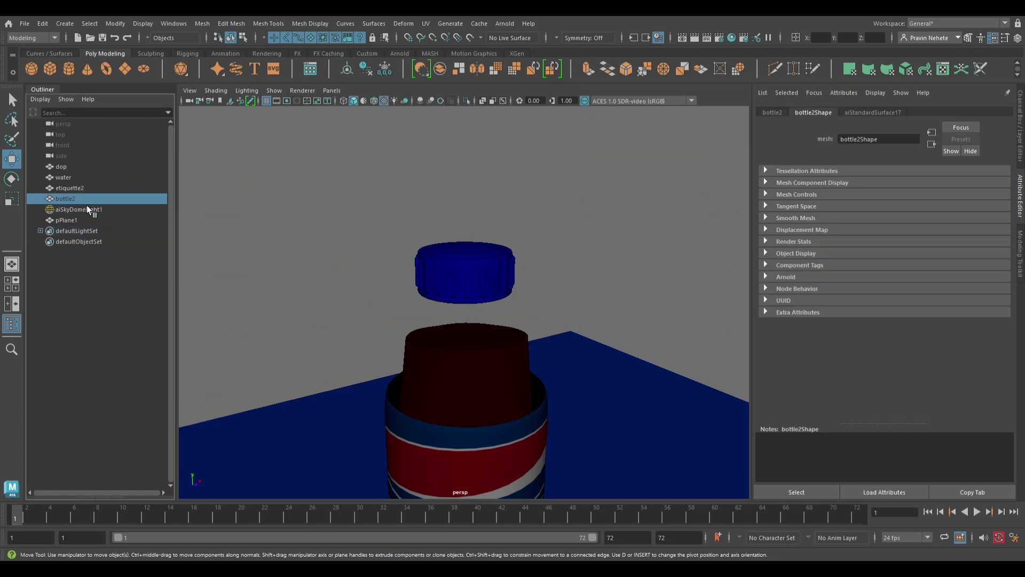
left_click(501, 367)
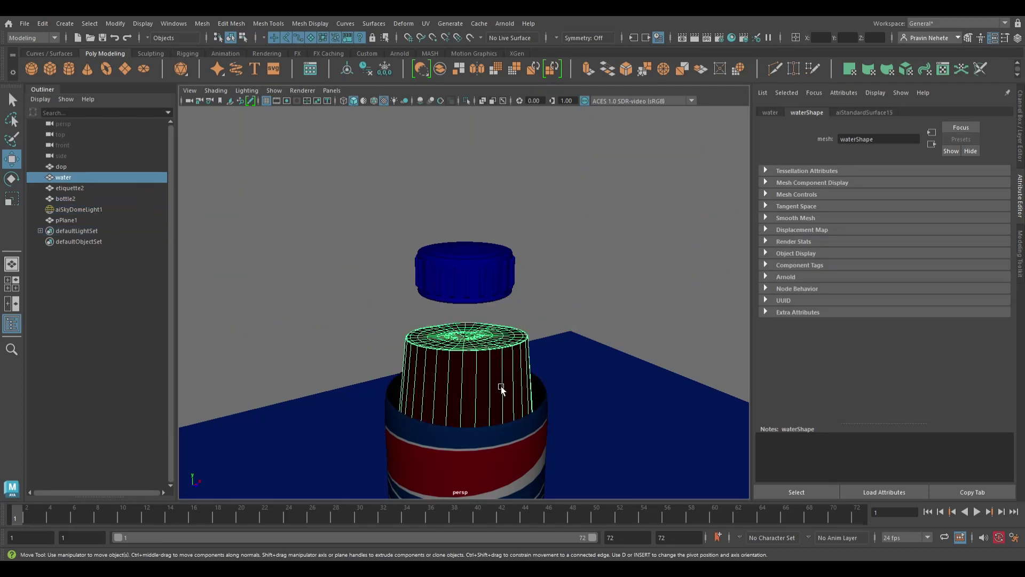
Scale the water mesh up to fill the bottle body
key("r")
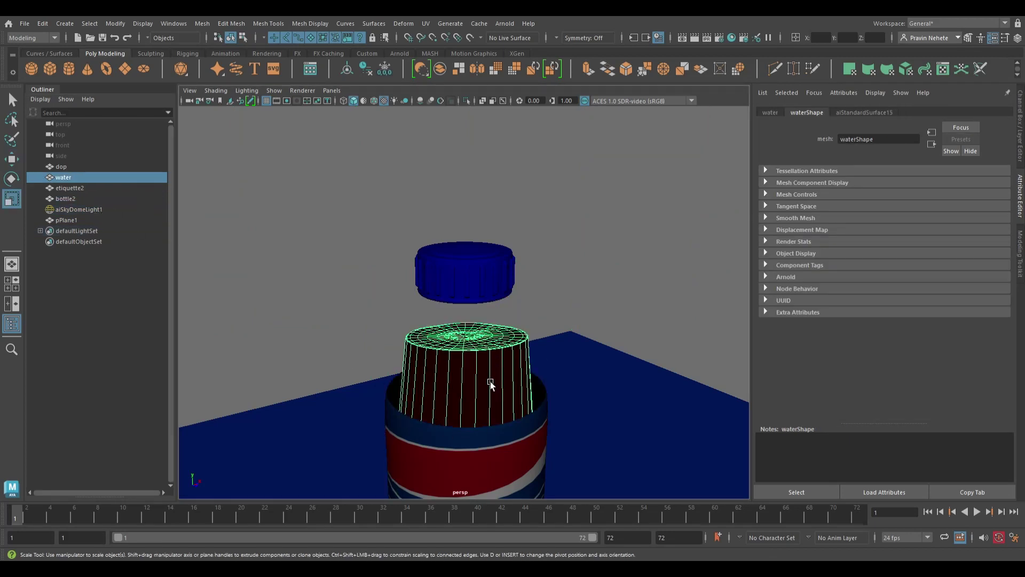
scroll(490, 382, "down", 5)
left_click_drag(464, 426, 469, 436)
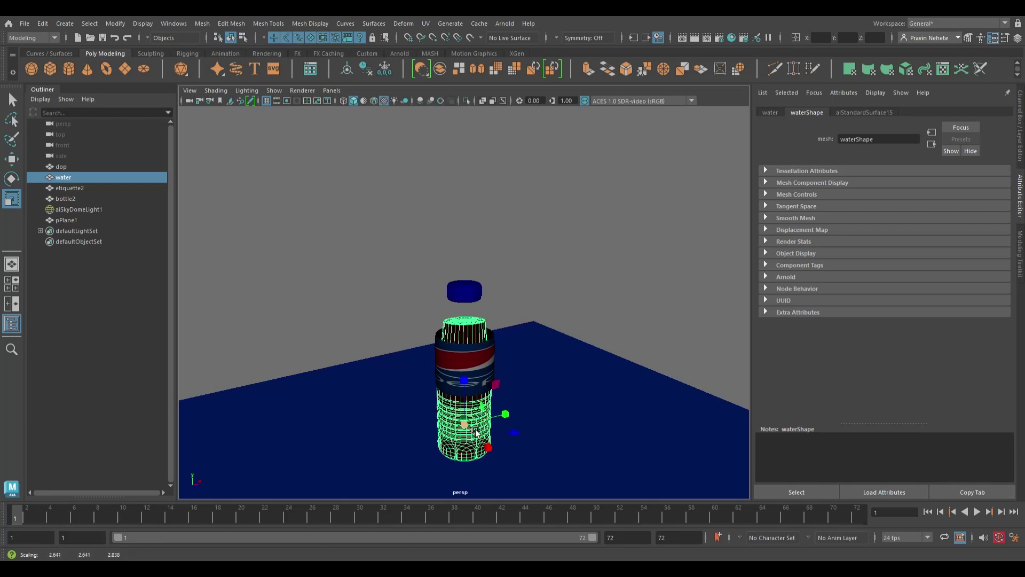
left_click(483, 314)
scroll(556, 372, "up", 2)
scroll(556, 372, "up", 3)
scroll(555, 371, "up", 3)
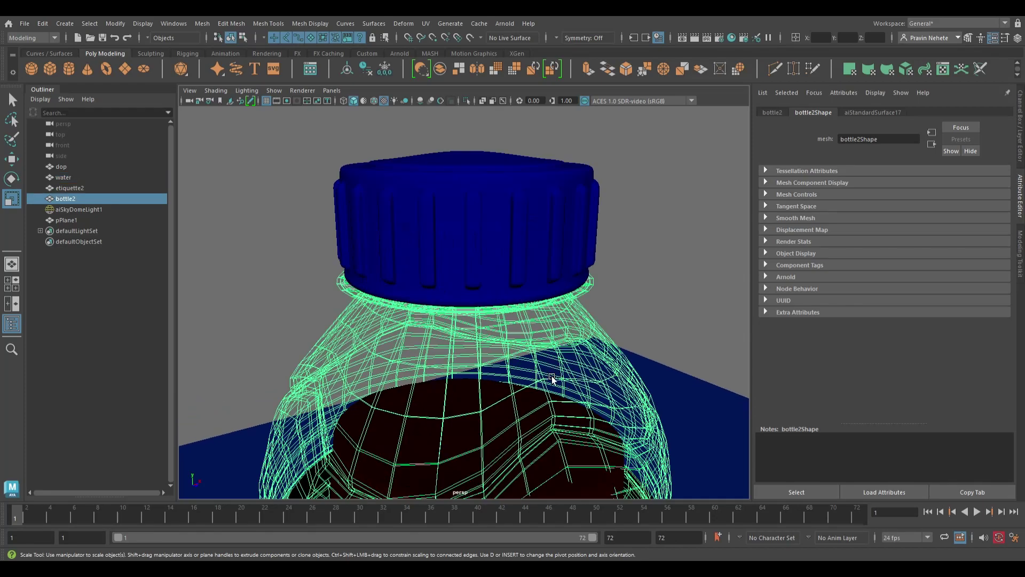
scroll(508, 382, "up", 2)
mouse_move(508, 383)
left_mouse_down("alt")
mouse_move(487, 327)
mouse_move(555, 348)
mouse_move(526, 348)
left_mouse_up("alt")
In component mode, select the water's top rim and raise its right corner
left_click(63, 177)
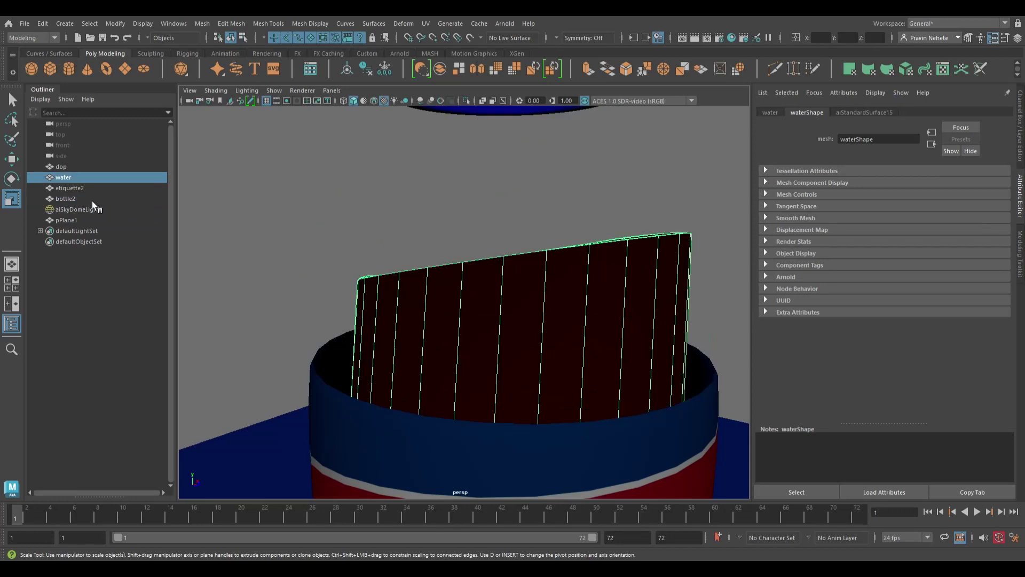
key("F10")
double_click(665, 232)
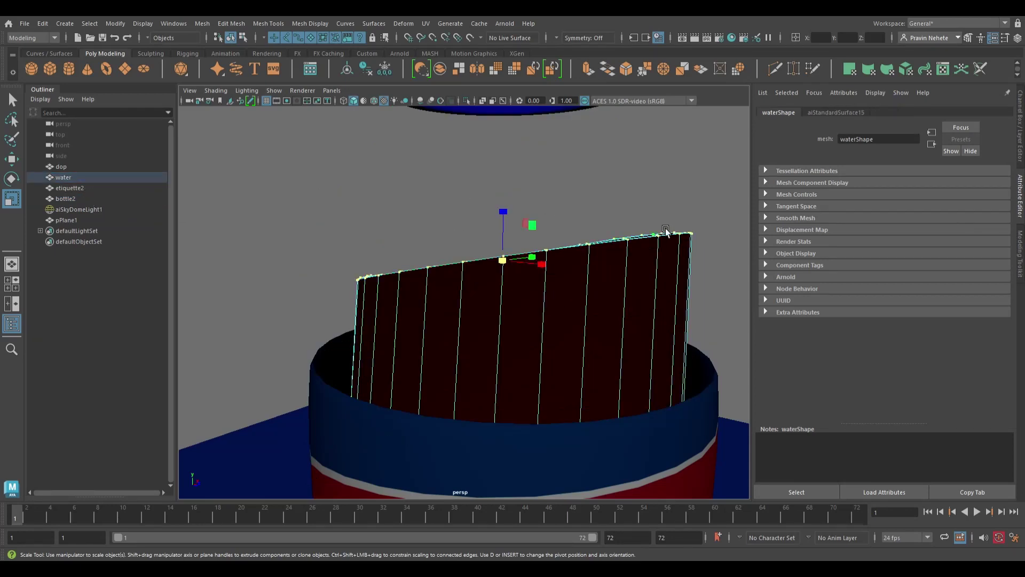
left_click_drag(718, 251, 748, 272)
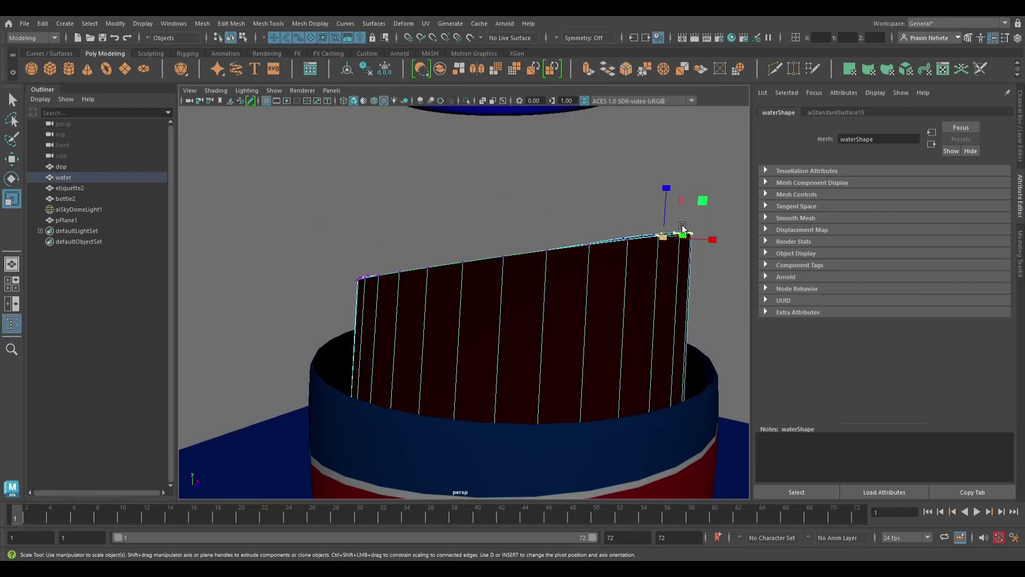
key("w")
left_click_drag(667, 193, 667, 211)
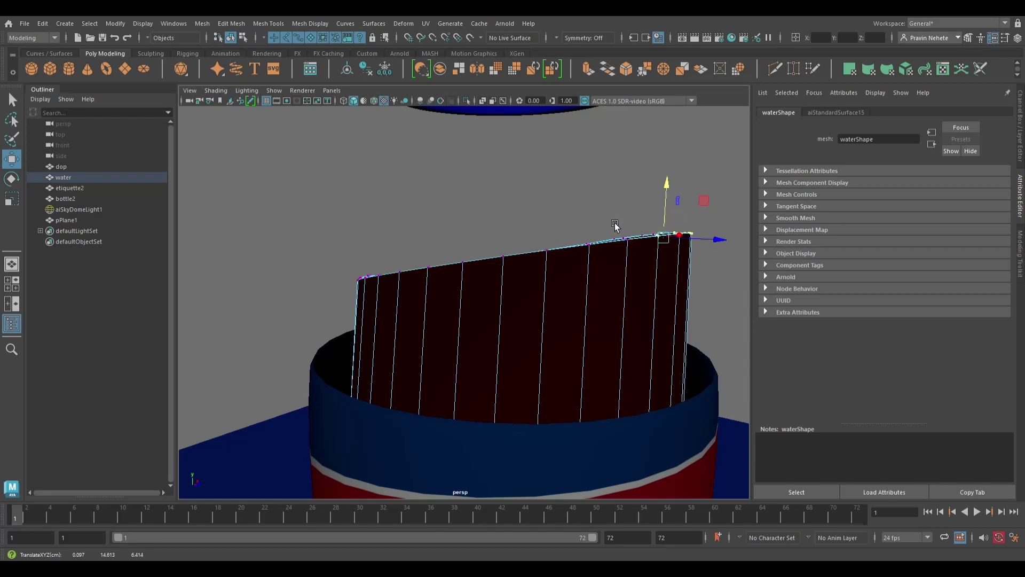
Level the water's top-rim vertices with Rotate and lower them with Move
left_click_drag(276, 215, 789, 313)
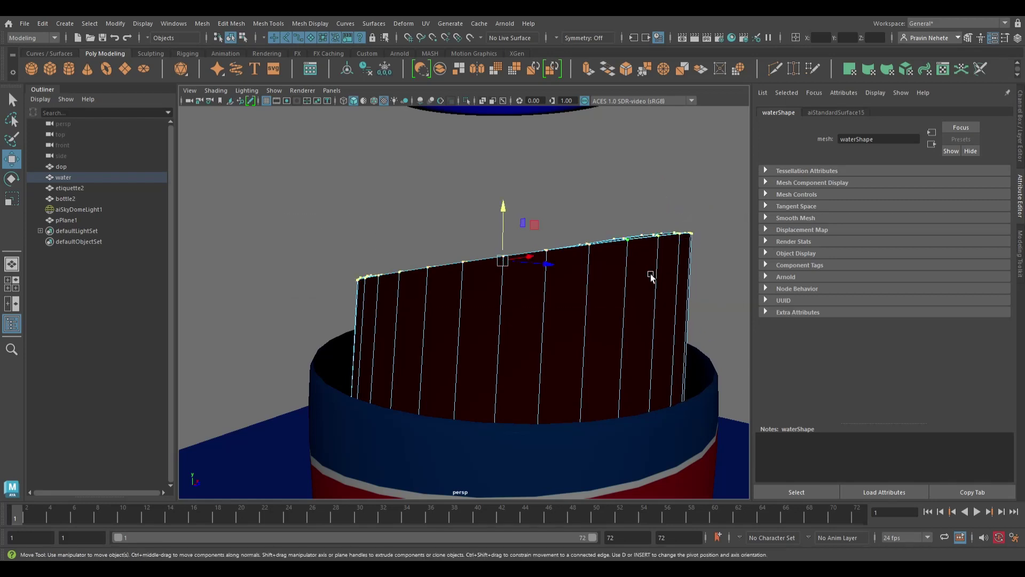
key("e")
left_click_drag(541, 233, 545, 241)
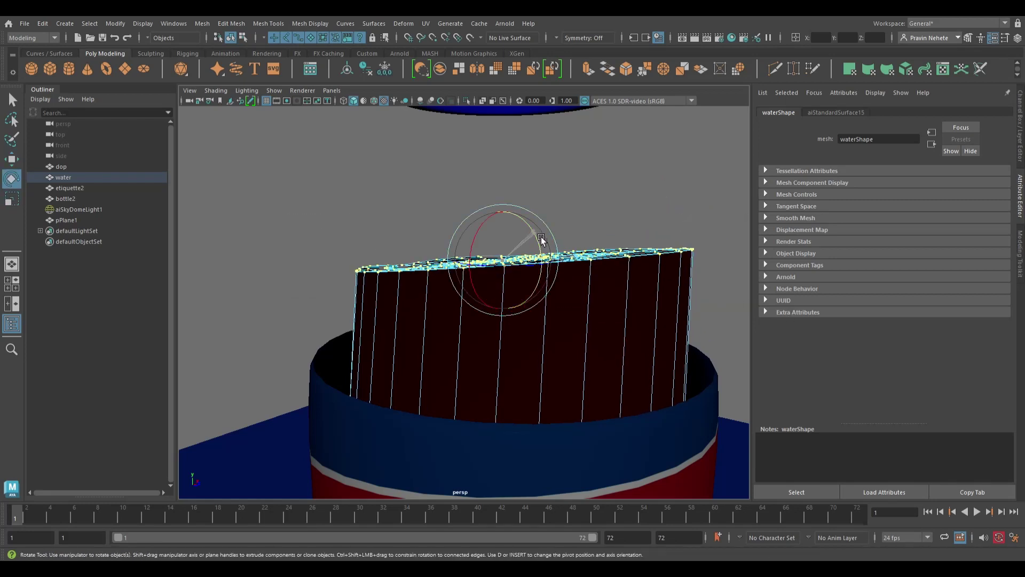
key("w")
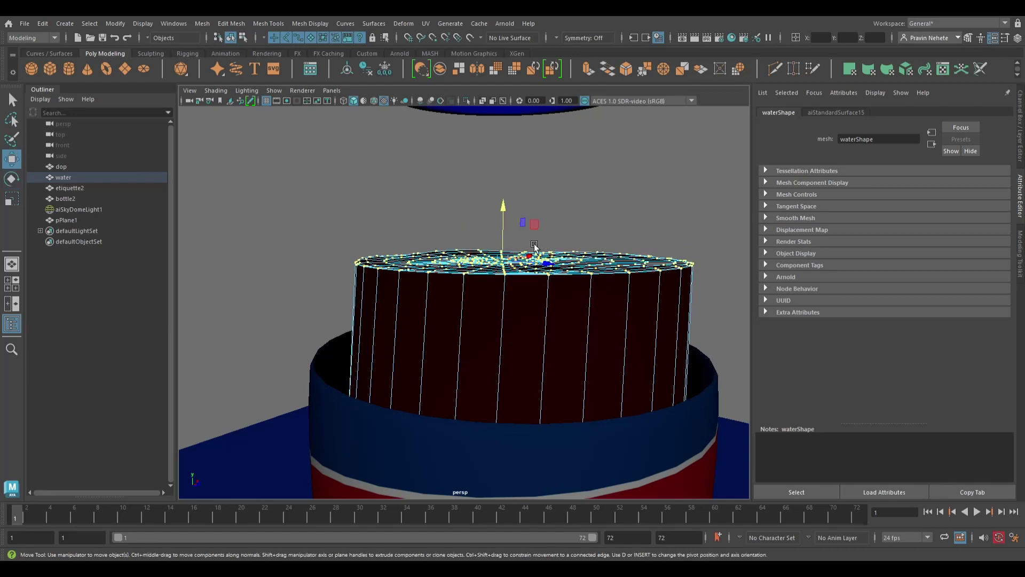
mouse_move(517, 229)
left_mouse_down()
mouse_move(503, 308)
mouse_move(499, 286)
left_mouse_up()
Widen, tilt, then slightly shrink the water's top-rim vertices
key("r")
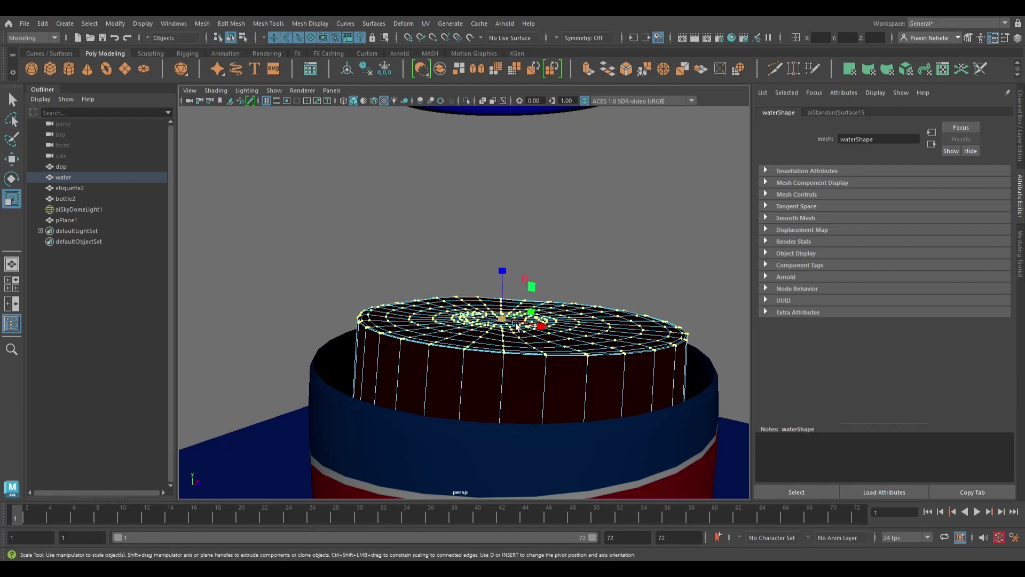
left_click_drag(552, 317, 537, 319)
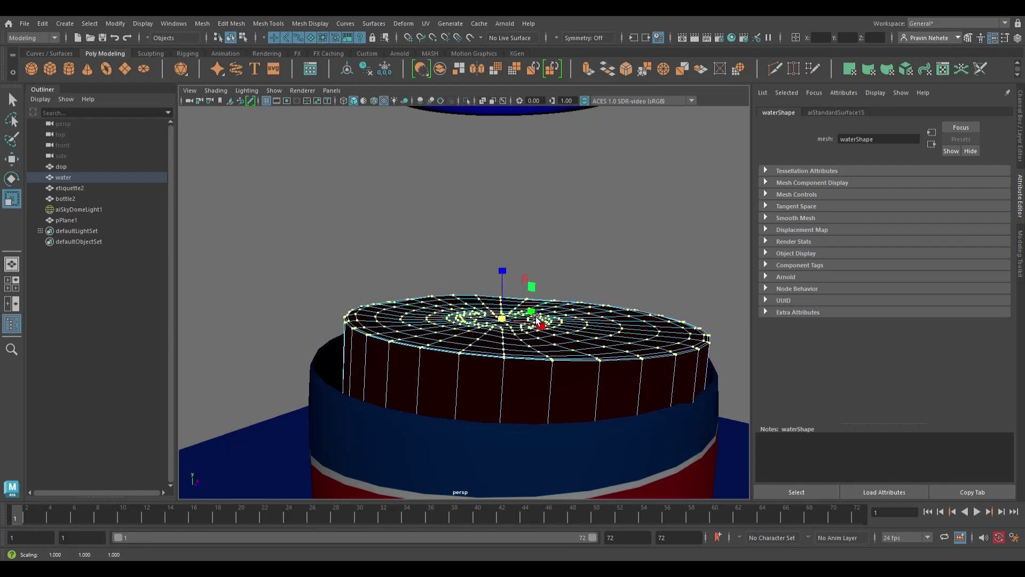
key("e")
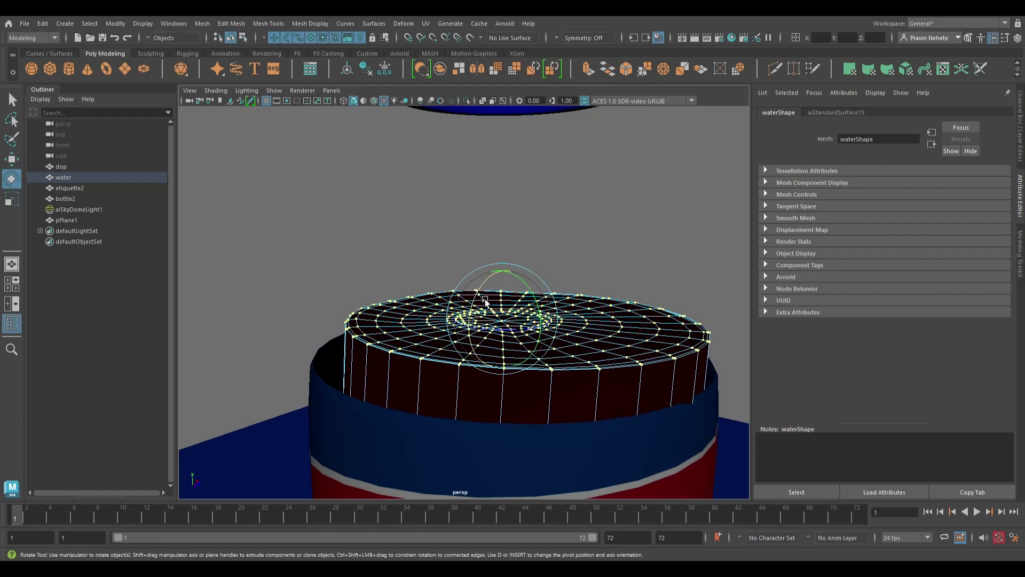
mouse_move(513, 333)
left_mouse_down()
mouse_move(522, 334)
mouse_move(478, 341)
mouse_move(641, 287)
left_mouse_up()
scroll(591, 280, "down", 5)
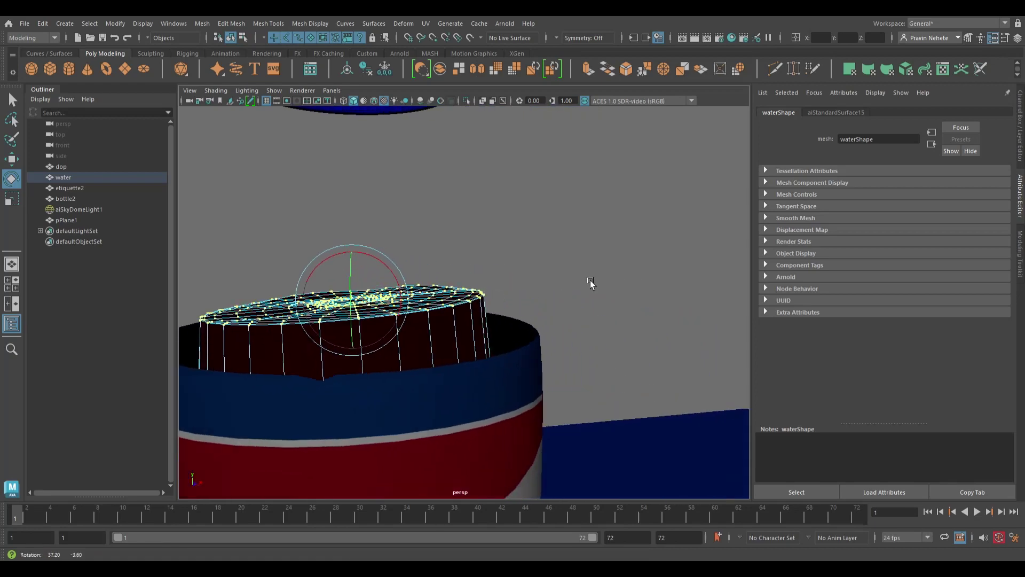
scroll(590, 279, "down", 5)
scroll(534, 297, "down", 3)
key("r")
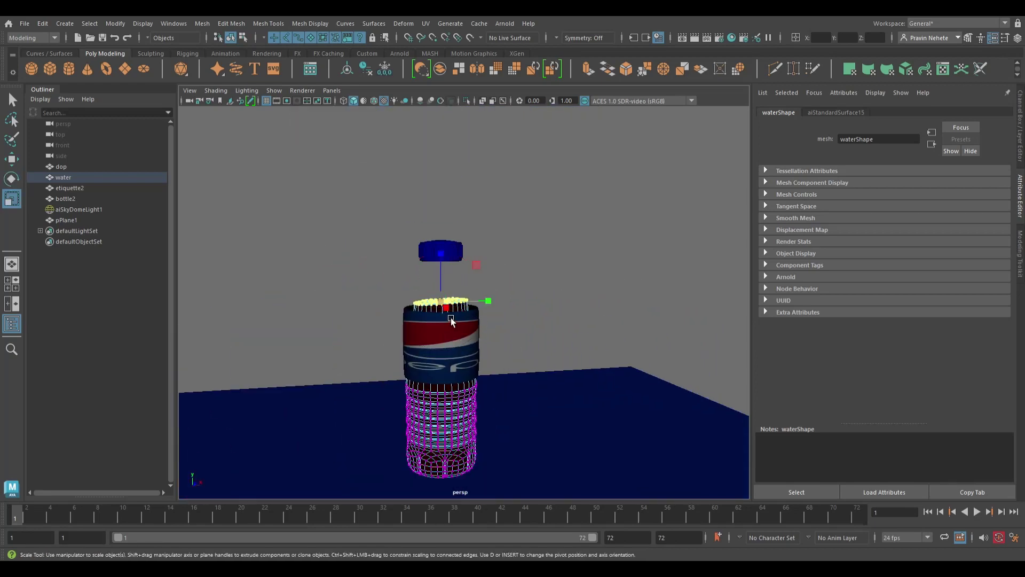
mouse_move(479, 313)
left_mouse_down()
mouse_move(454, 313)
mouse_move(509, 303)
left_mouse_up()
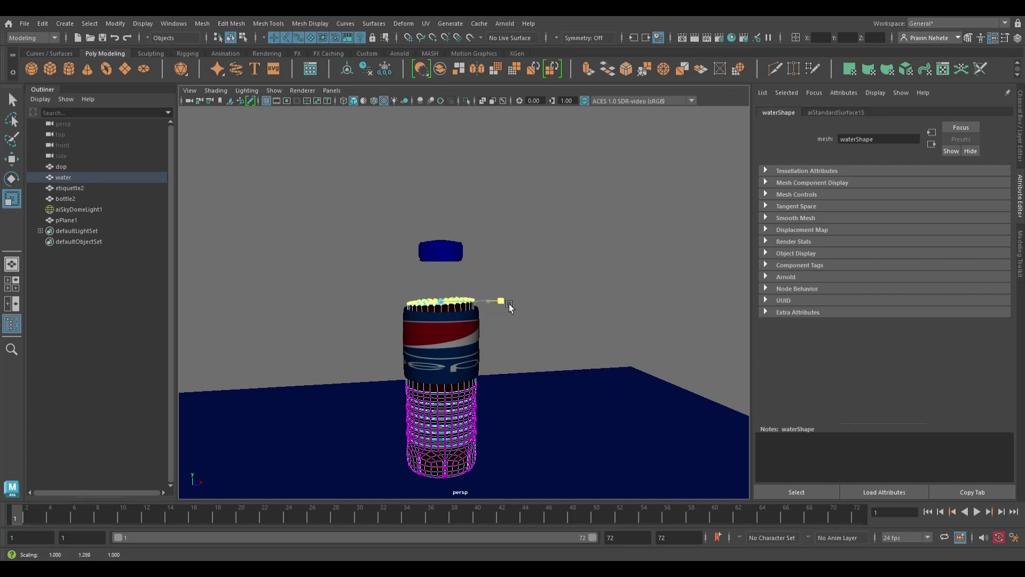
Hide bottle2 to expose the cola liquid top
key("w")
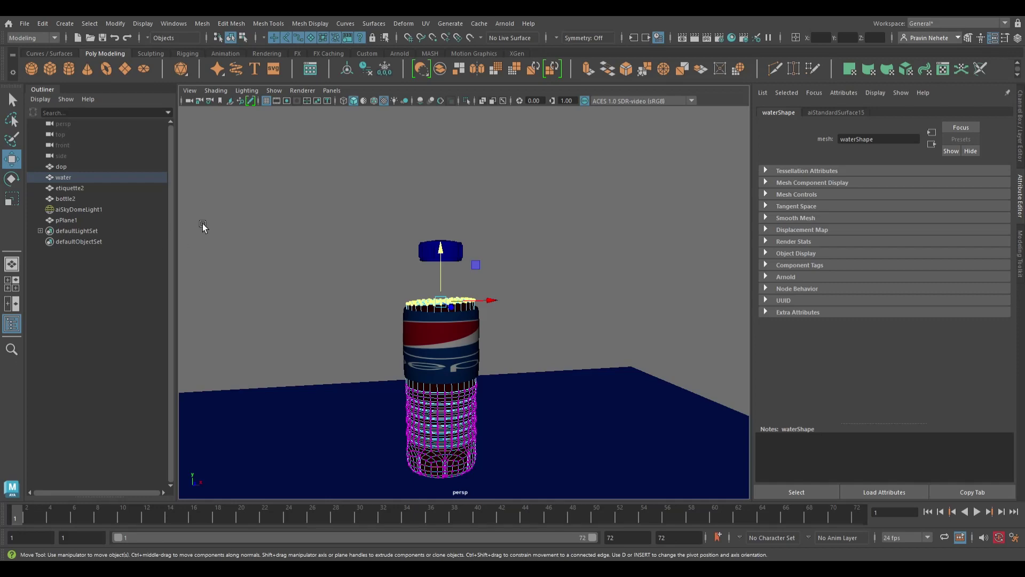
left_click(473, 287)
left_click(457, 315)
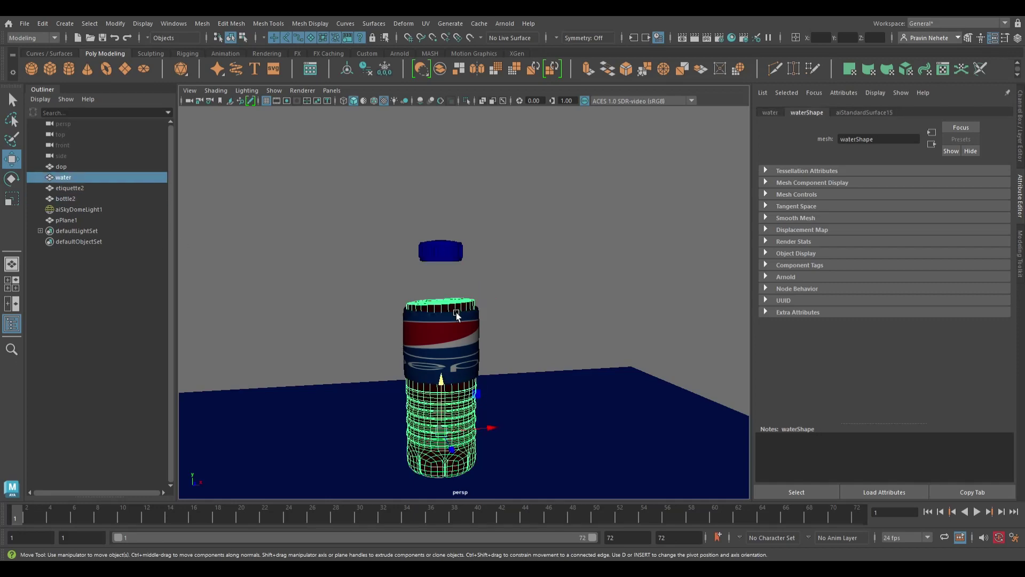
left_click_drag(450, 342, 499, 354, "alt")
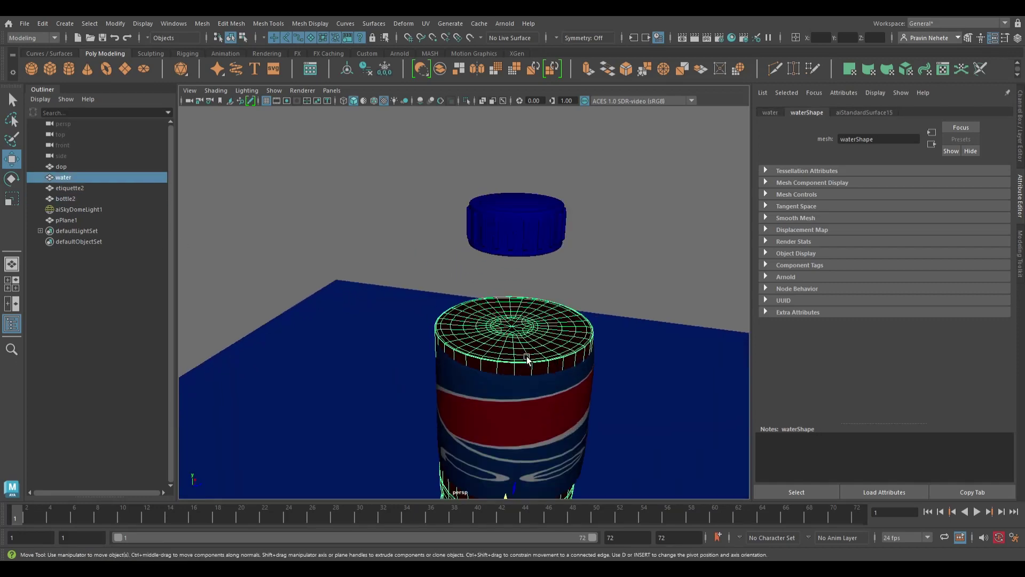
scroll(595, 341, "up", 5)
key("ctrl+shift+h")
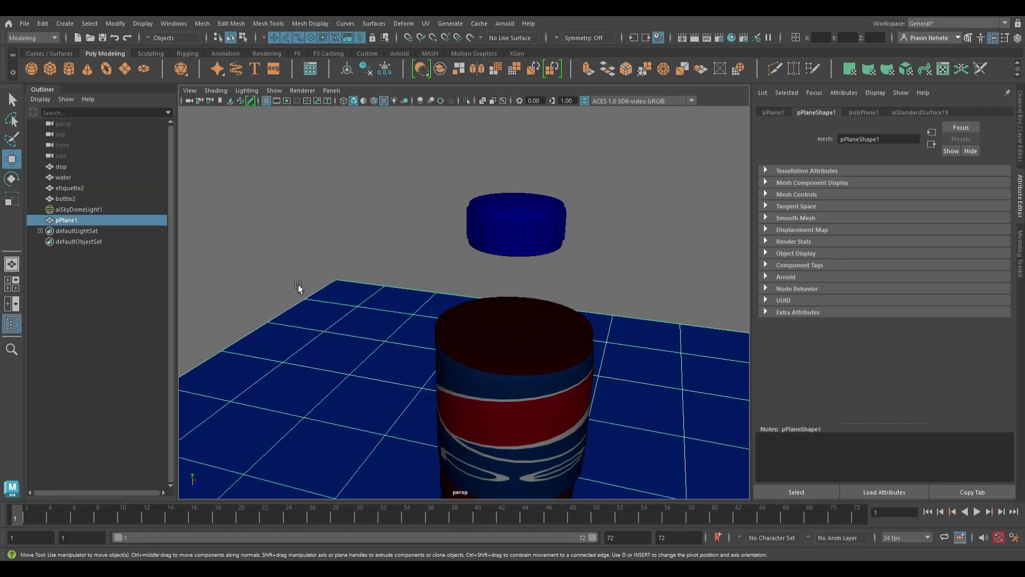
left_click(578, 373)
key("ctrl+h")
Scale the water's top vertices down uniformly to 0.973
left_click(576, 337)
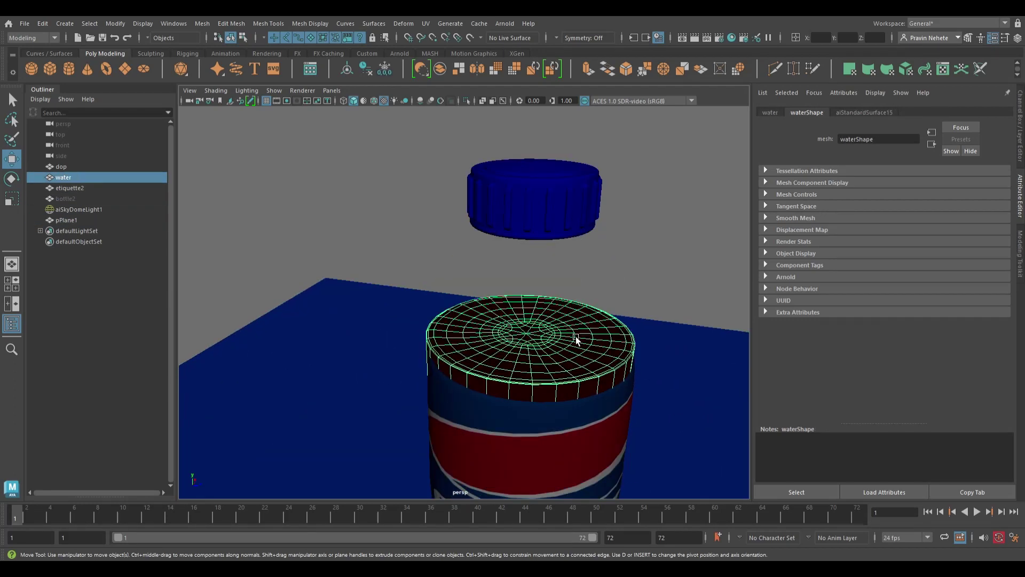
key("ctrl+F9")
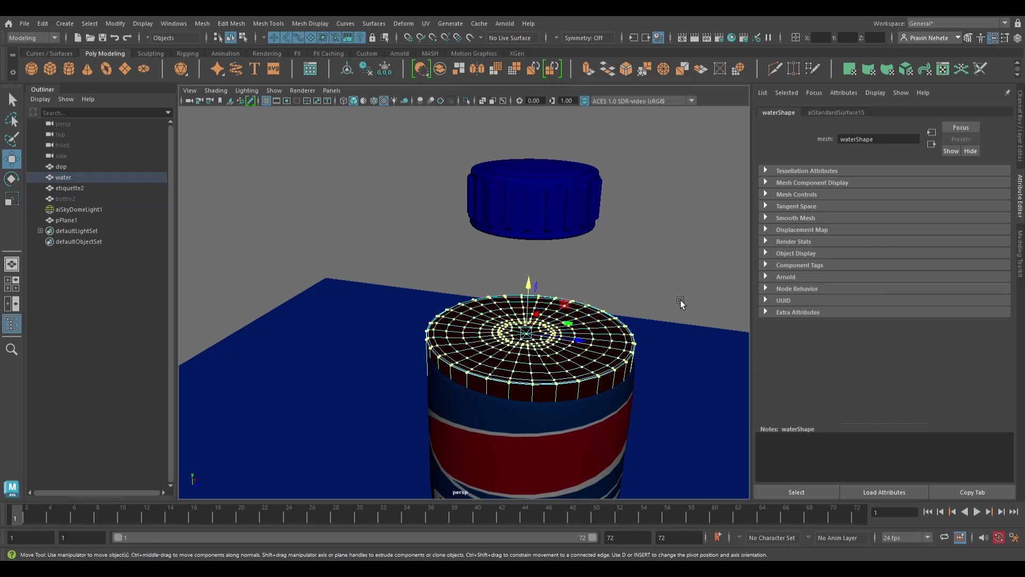
key("r")
left_click(533, 335)
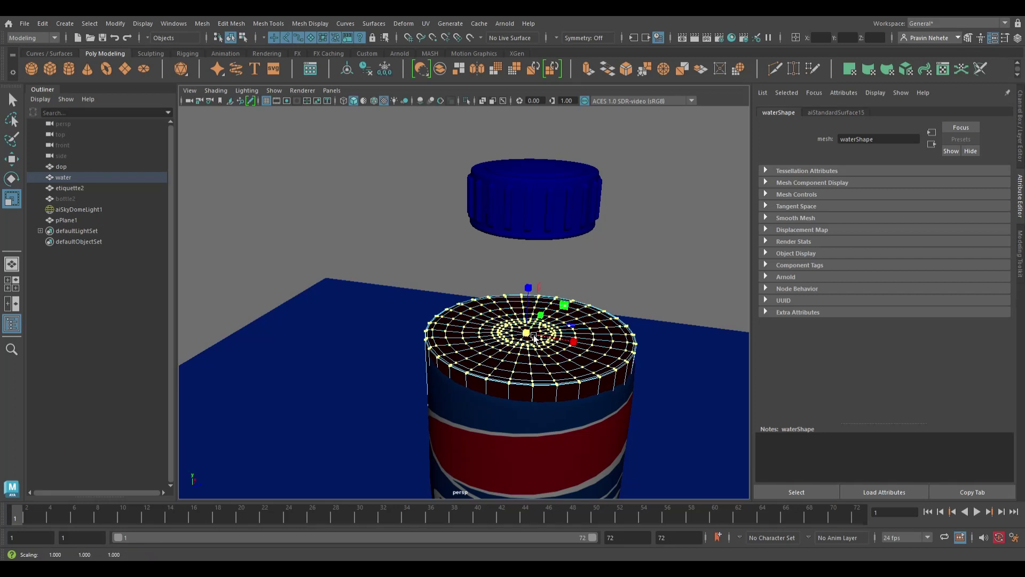
left_click_drag(533, 334, 532, 347)
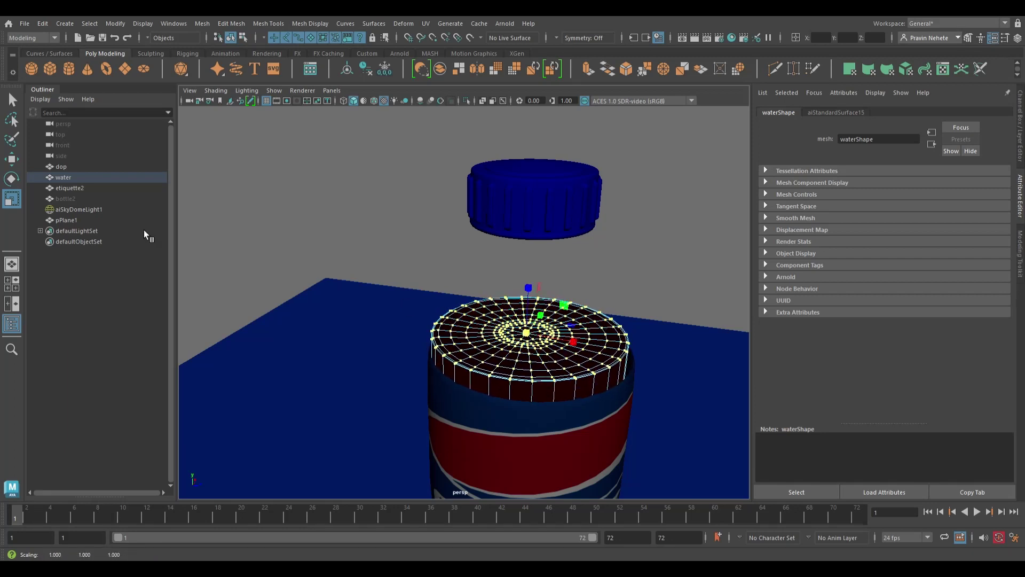
Unhide the bottle2 shell and view the reshaped cola top from a low side angle
left_click(63, 202)
key("w")
key("shift+h")
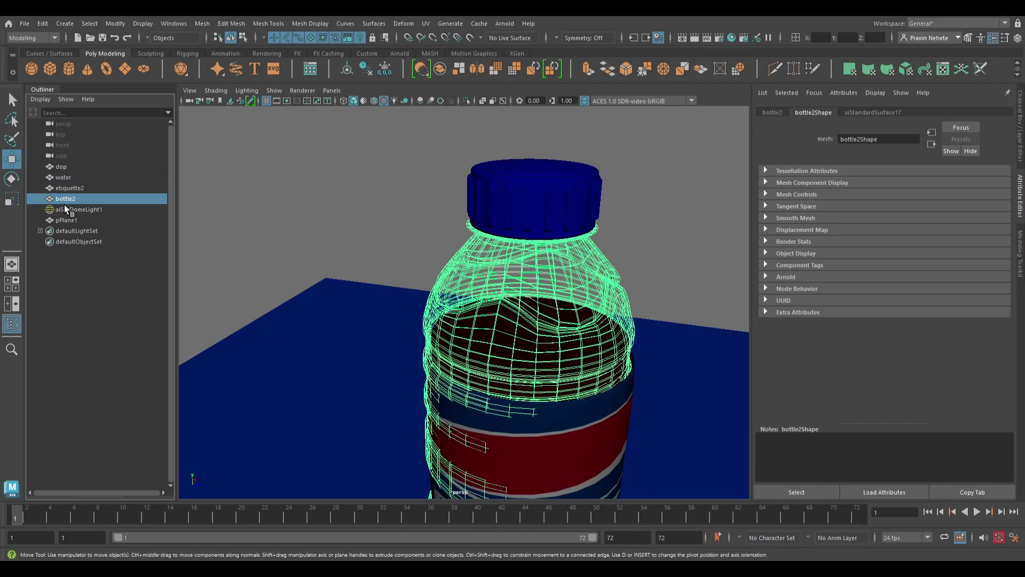
left_click(369, 389)
left_click_drag(369, 389, 350, 389, "alt")
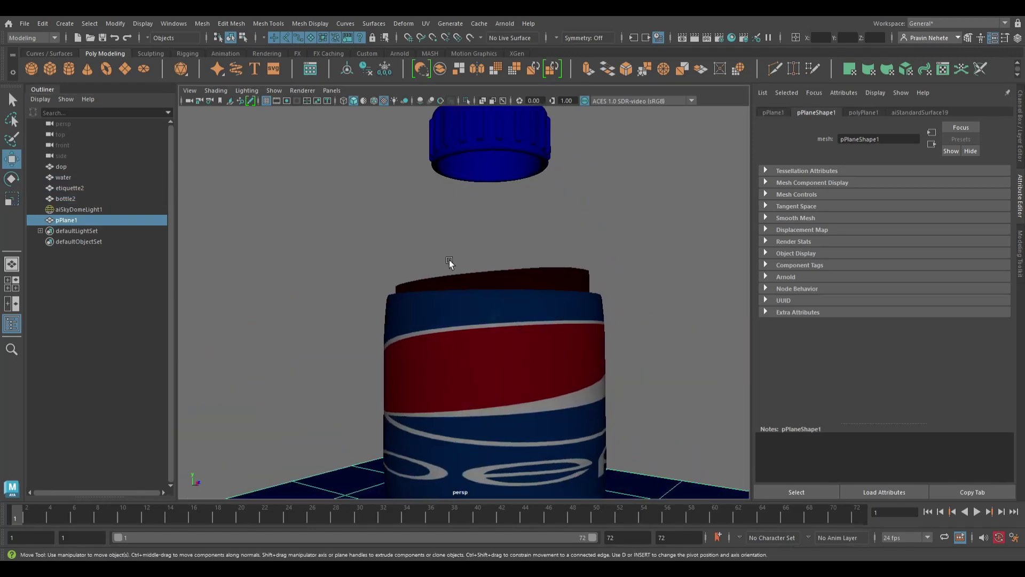
left_click(486, 246)
scroll(486, 246, "down", 2)
scroll(497, 344, "down", 5)
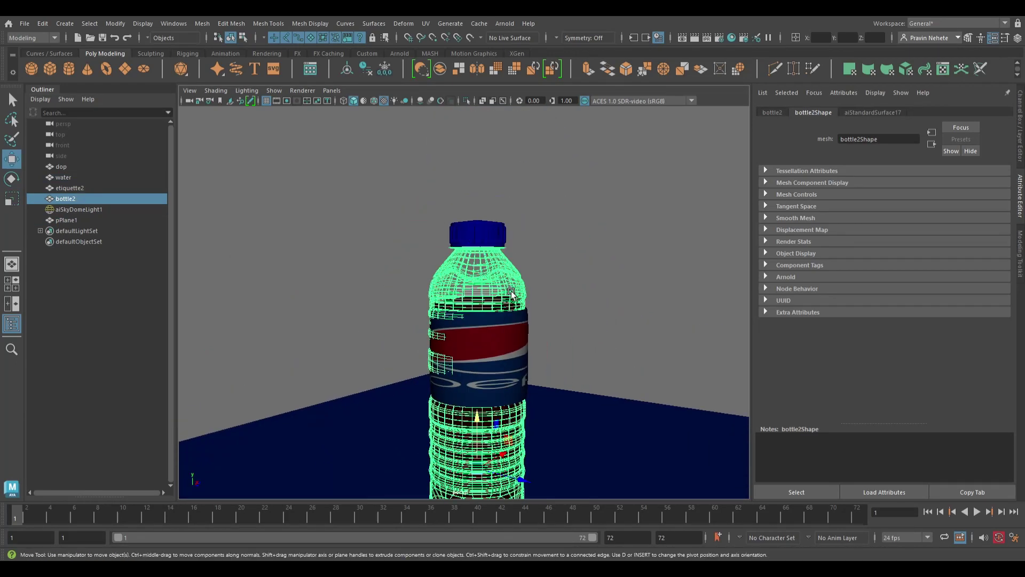
scroll(497, 344, "down", 2)
Scale the etiquette2 label up uniformly around the bottle
left_click(497, 343)
key("r")
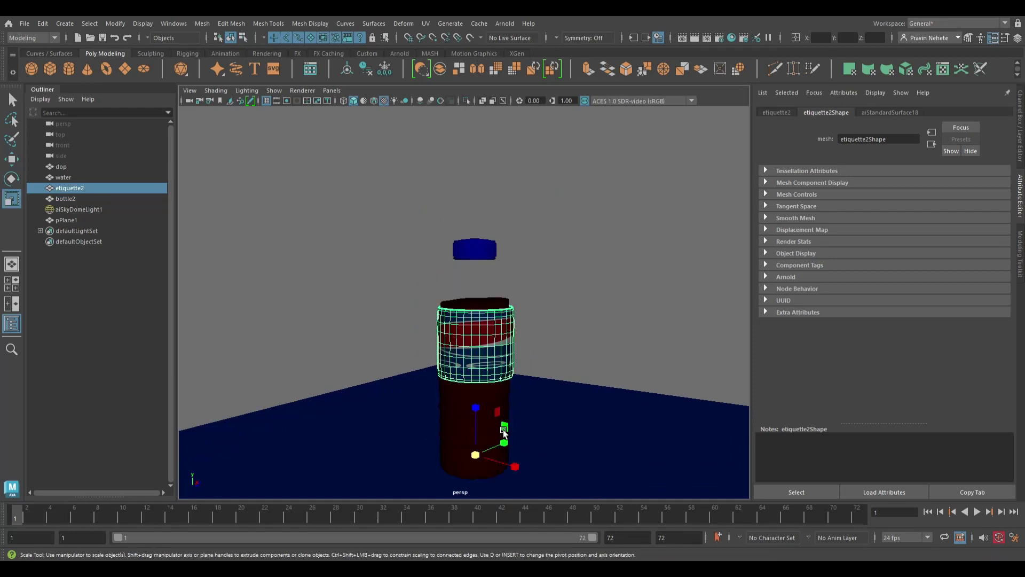
left_click_drag(490, 457, 496, 457)
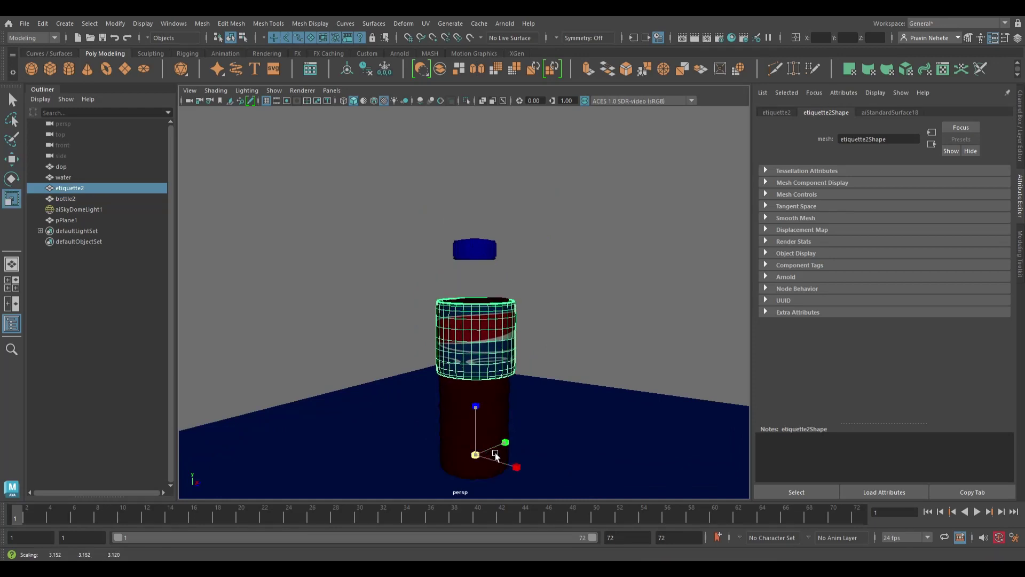
Stretch the label taller along Y and slide it down to the bottle's middle
key("w")
left_click(540, 293)
left_click(497, 412)
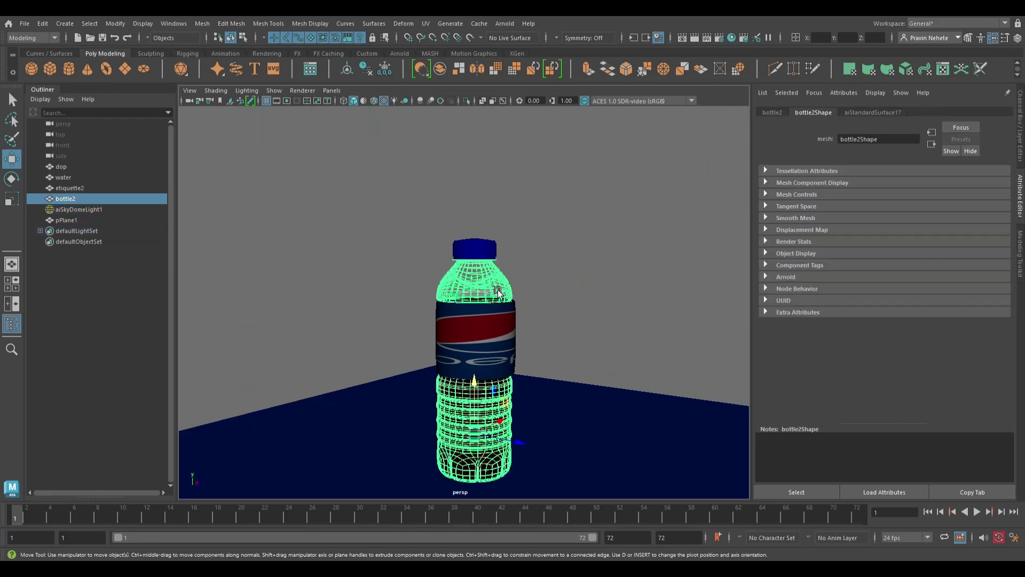
left_click_drag(550, 406, 556, 385, "alt")
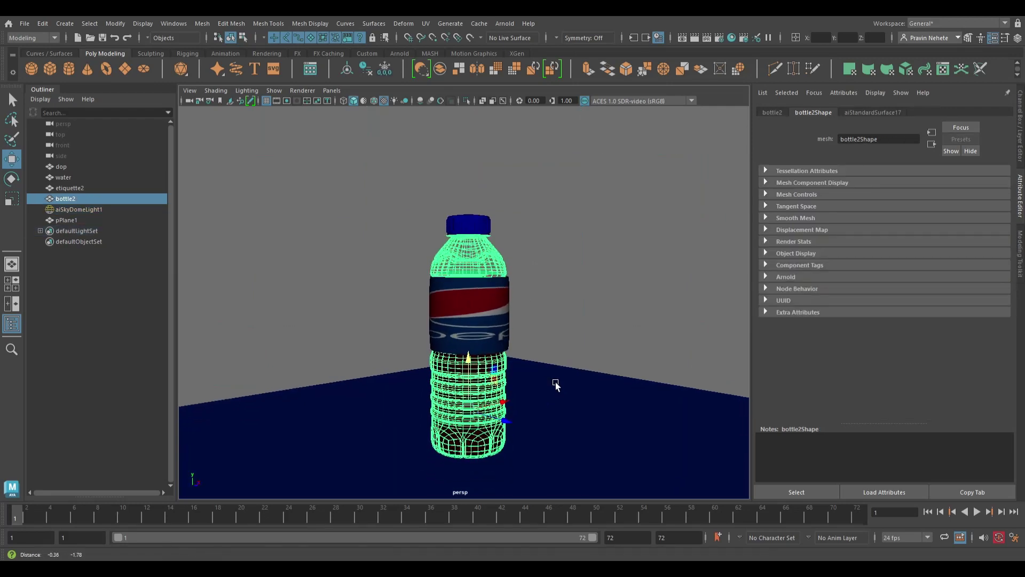
left_click(491, 322)
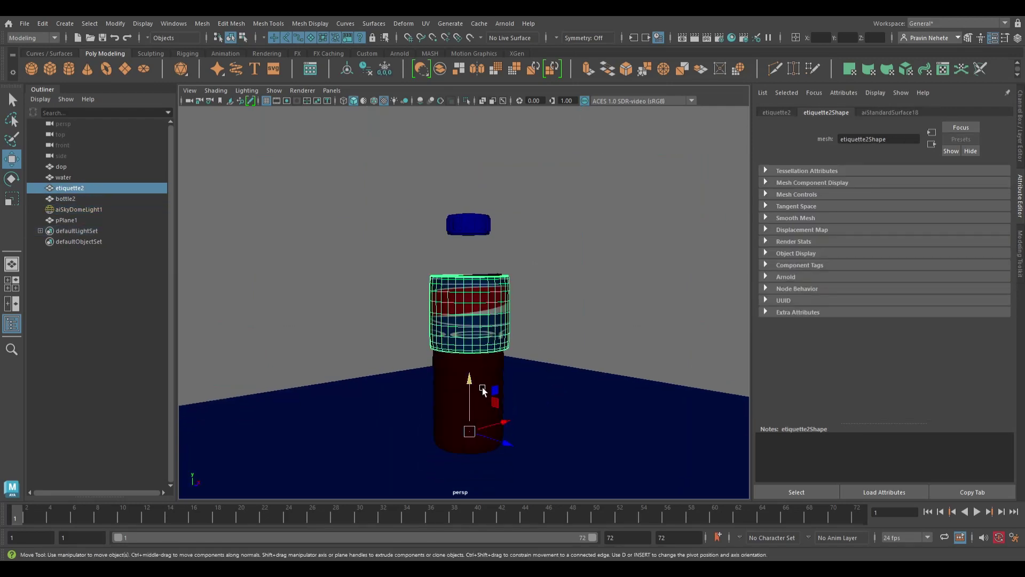
left_click_drag(482, 387, 480, 432)
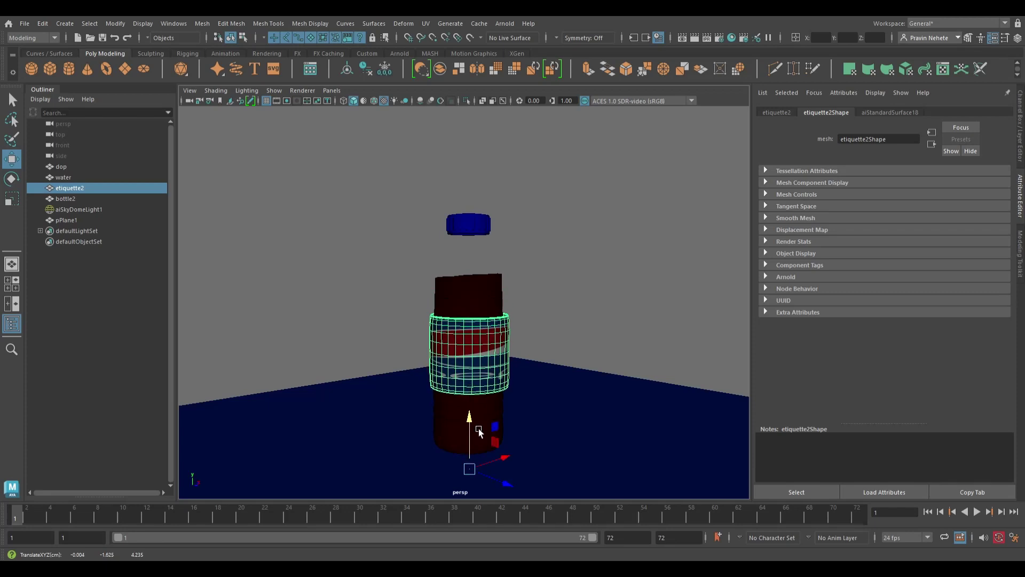
key("r")
left_click_drag(481, 420, 481, 396)
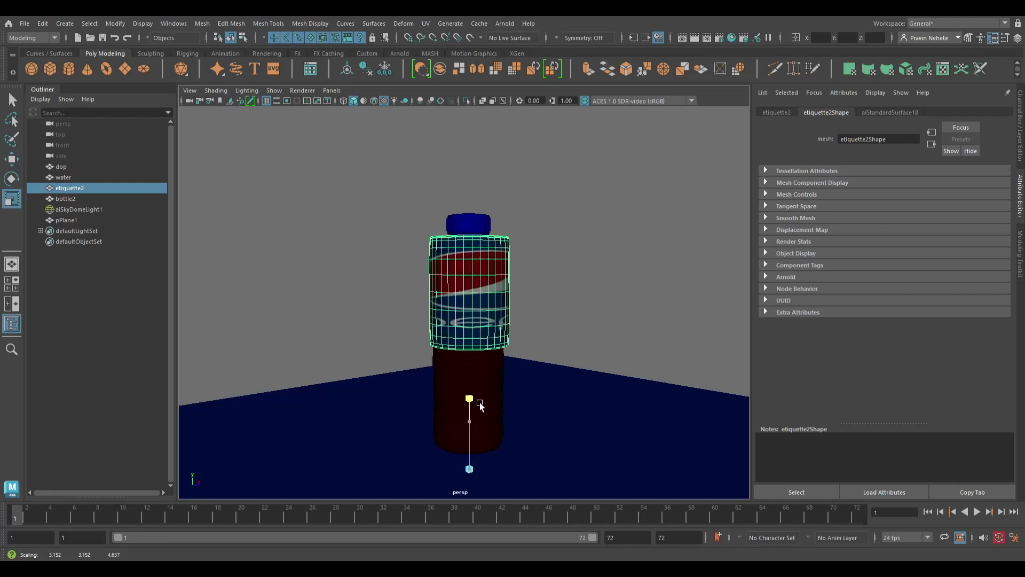
key("w")
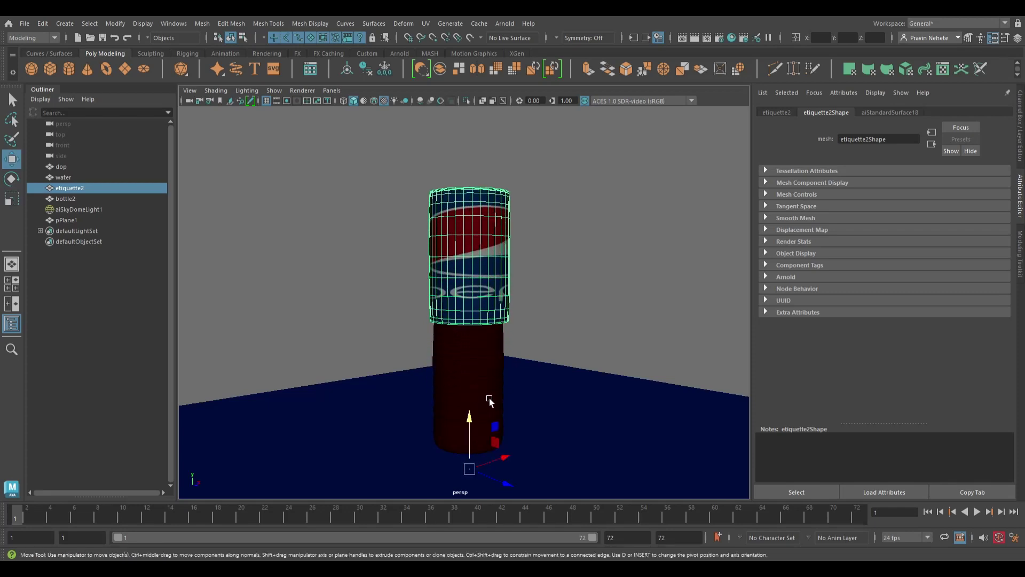
left_click_drag(477, 421, 479, 522)
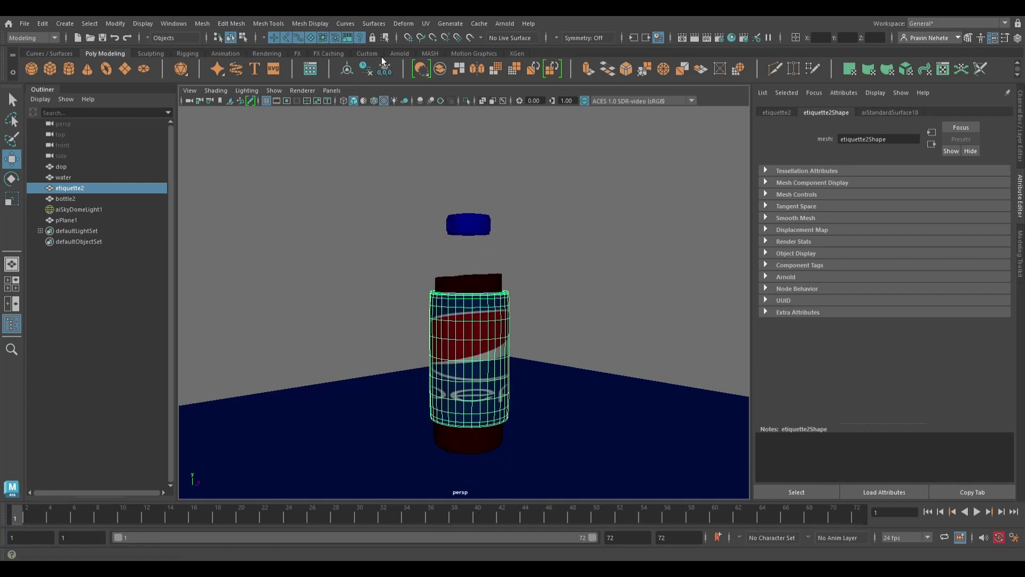
Bring up the Arnold shelf tools for rendering the Pepsi bottle scene
left_click(400, 54)
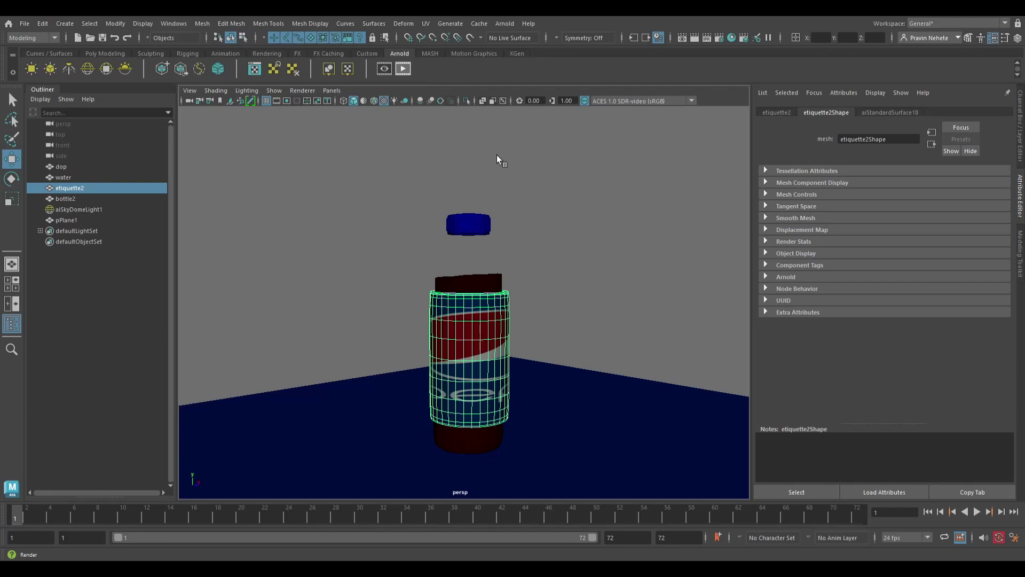